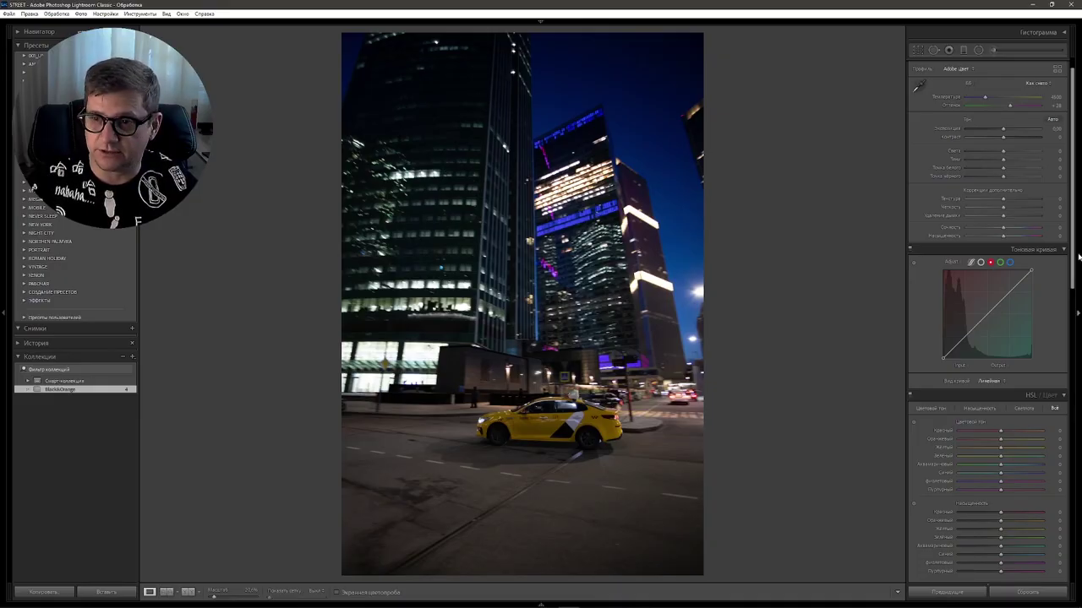
# Set all HSL saturation to -100, then highlights -85, whites -40, shadows +90, blacks +25
pyautogui.moveTo(1073, 256); pyautogui.dragTo(1073, 337)
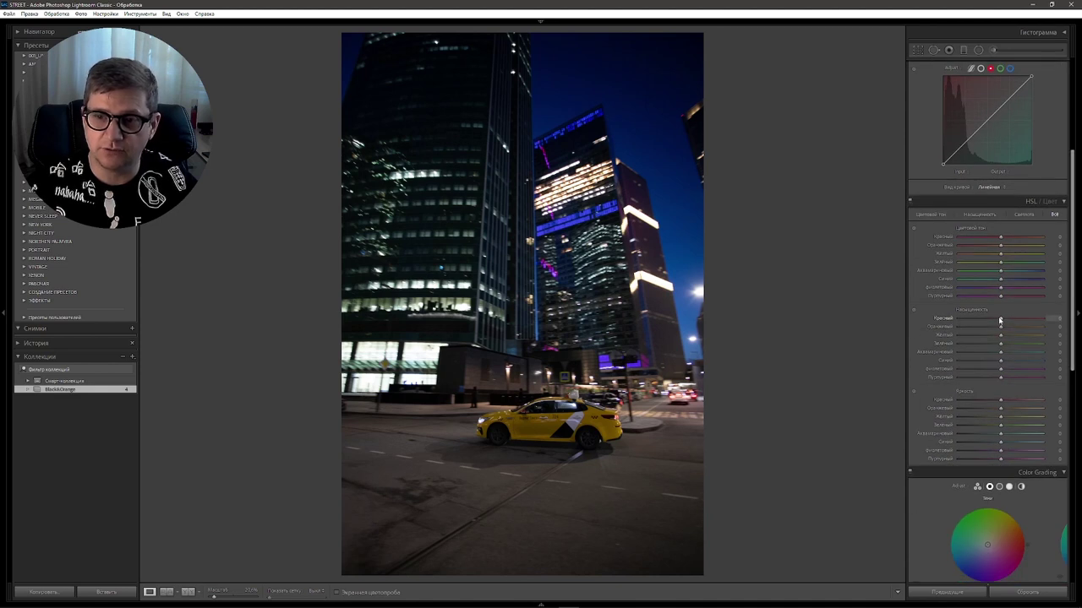
pyautogui.moveTo(1000, 321); pyautogui.dragTo(899, 326)
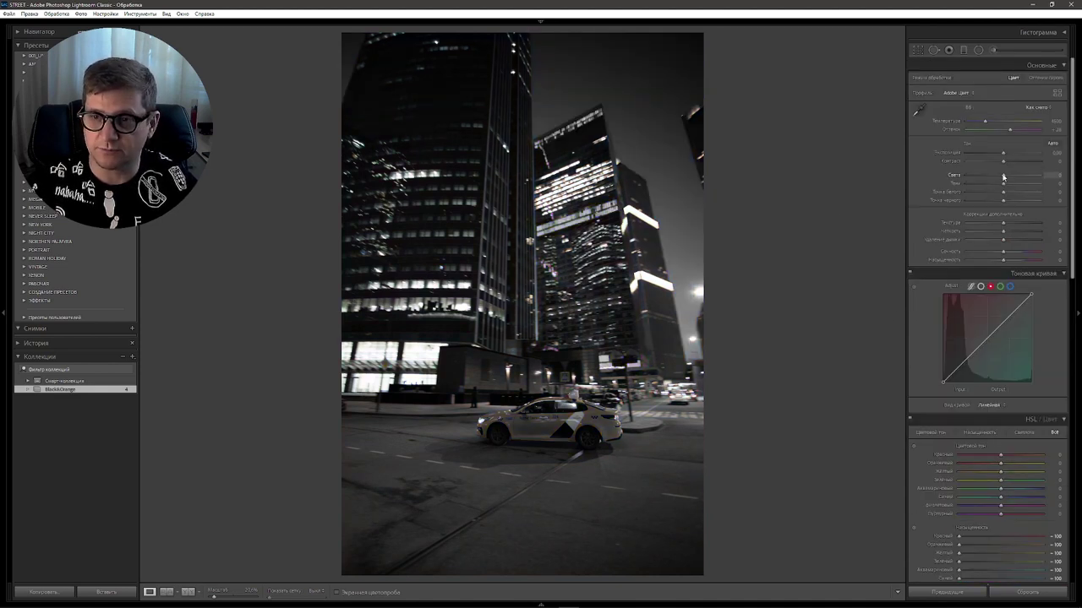
pyautogui.moveTo(1004, 177); pyautogui.dragTo(981, 174)
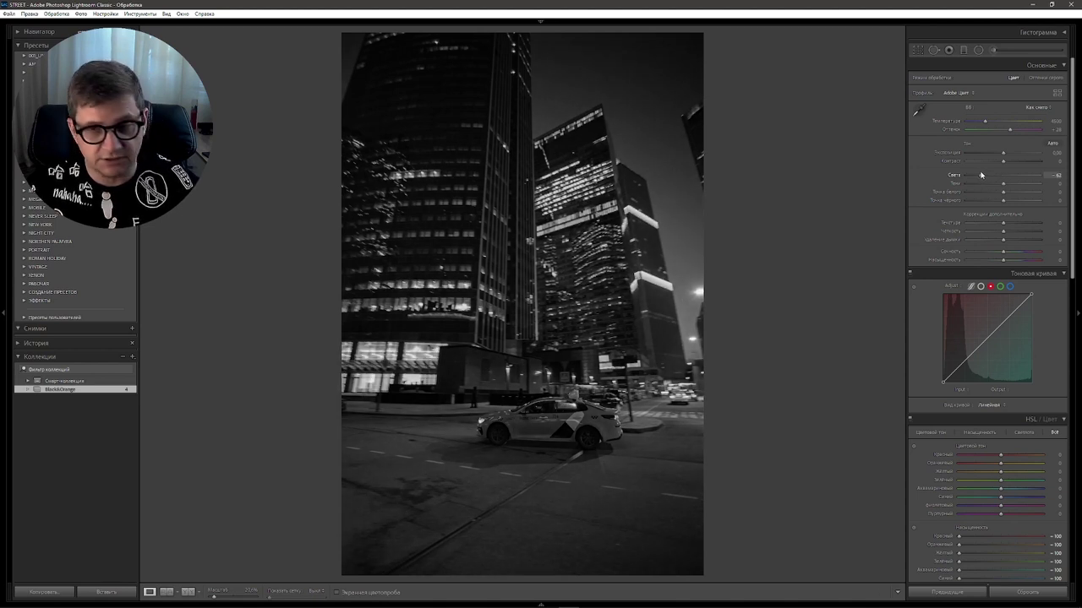
pyautogui.moveTo(980, 175); pyautogui.dragTo(1038, 185)
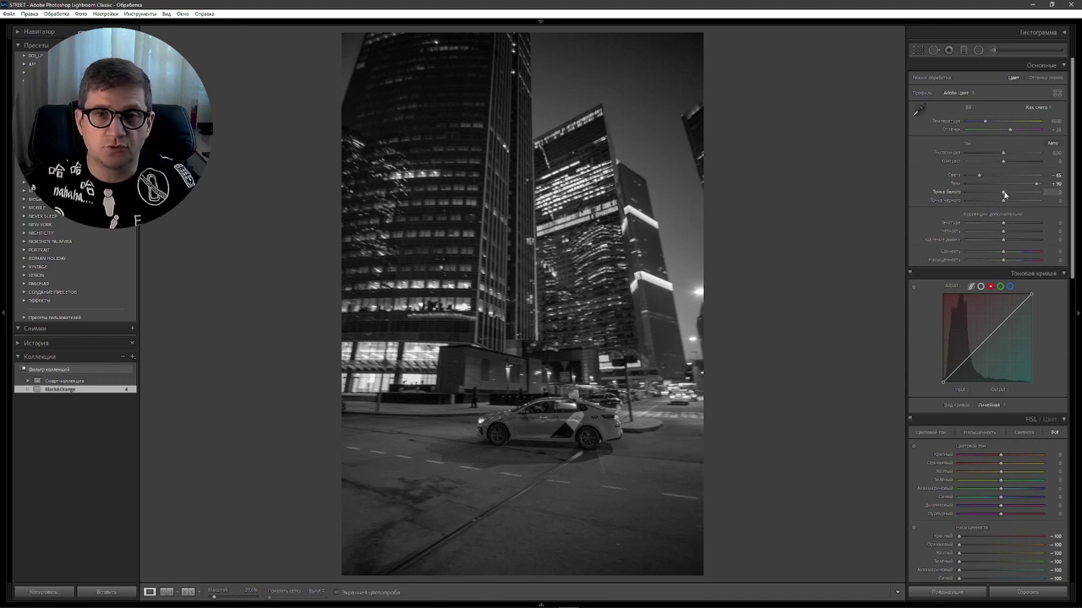
pyautogui.moveTo(1003, 193); pyautogui.dragTo(991, 194)
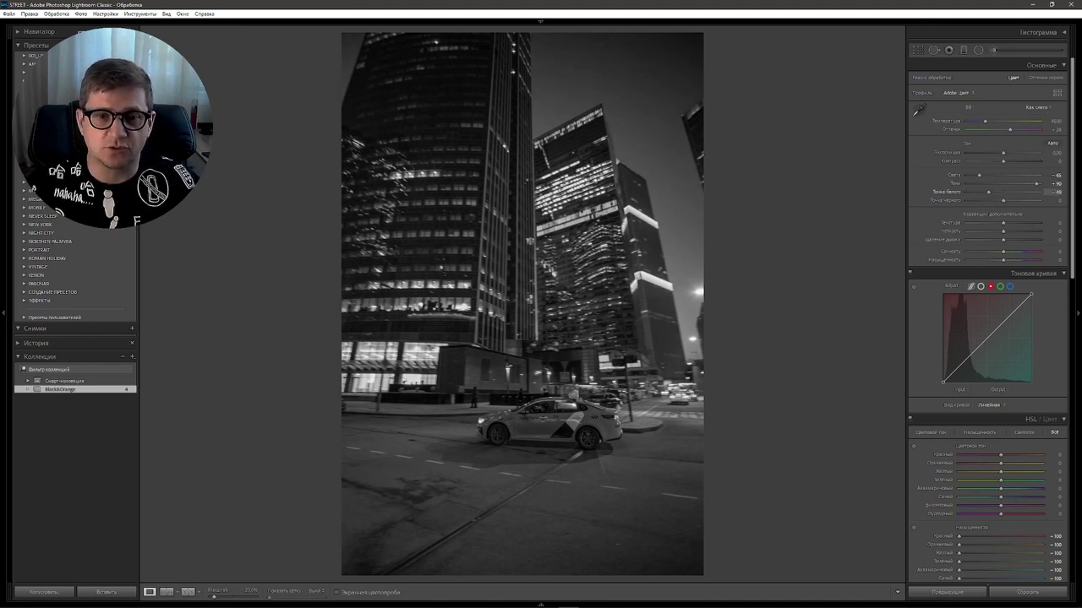
pyautogui.moveTo(1003, 200); pyautogui.dragTo(1013, 203)
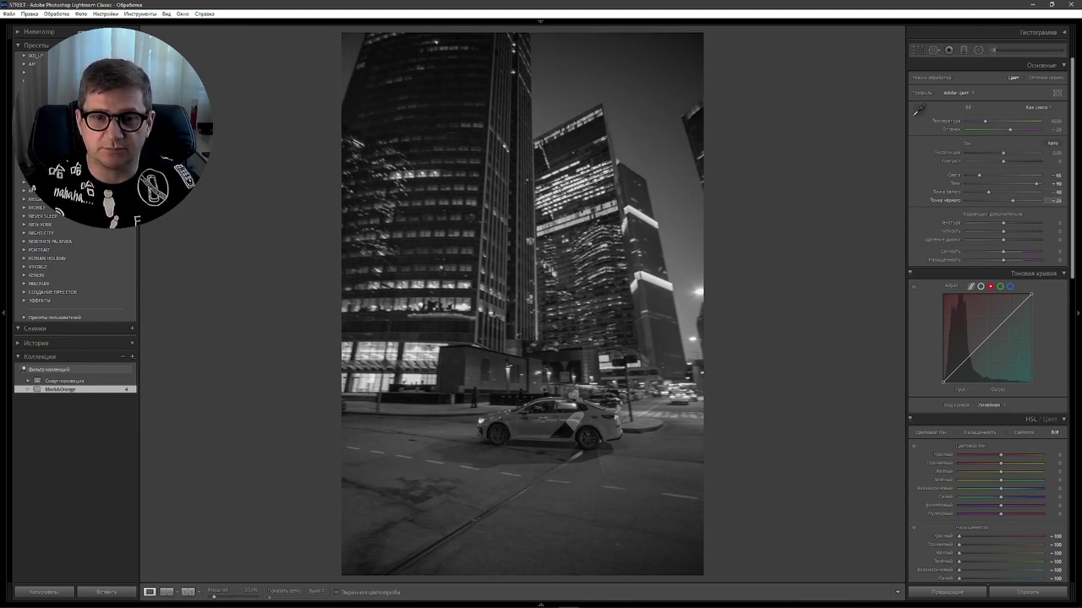
# Enter exact Basic panel values of Texture 25 and Clarity 15
pyautogui.click(1052, 223)
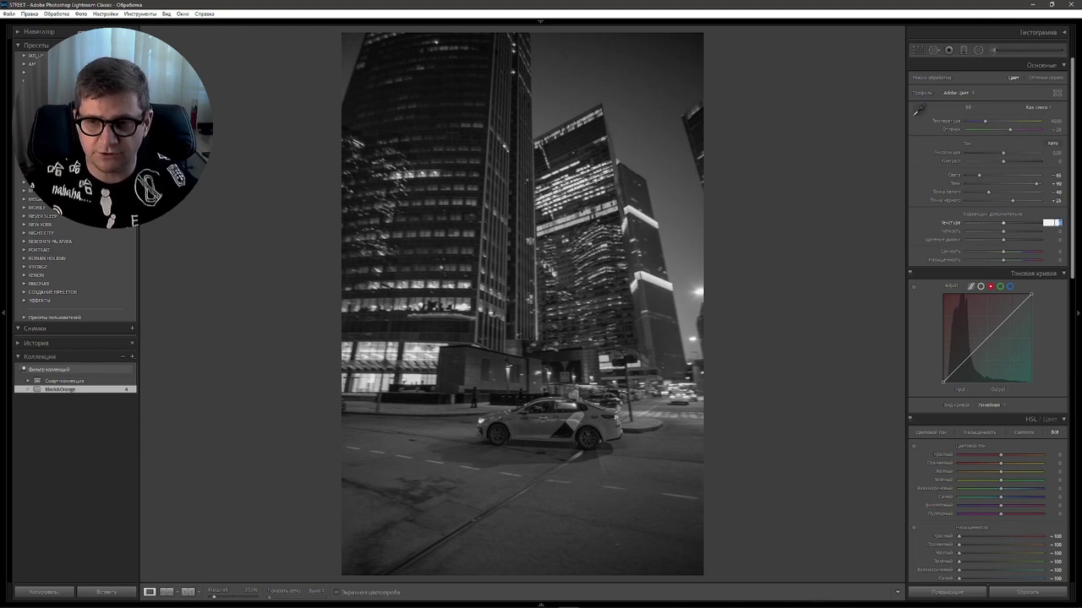
pyautogui.write('25')
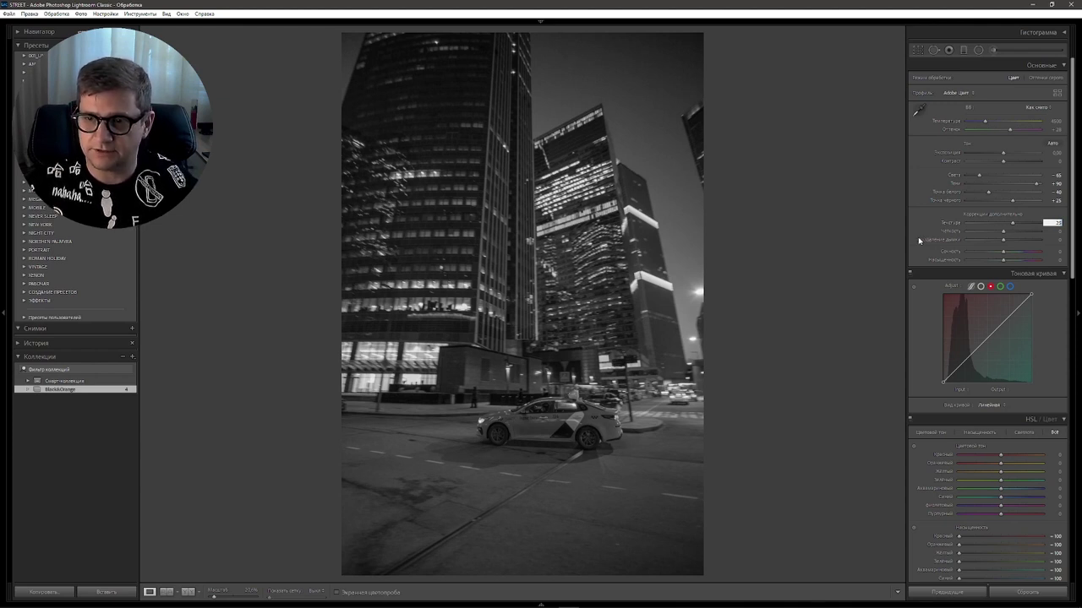
pyautogui.click(1056, 230)
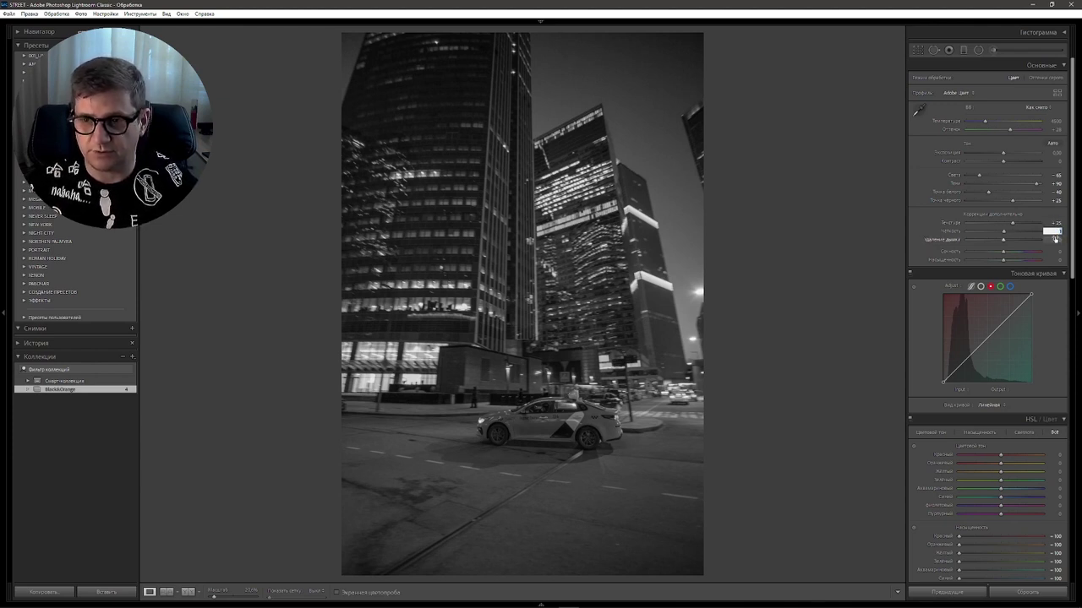
pyautogui.write('15')
pyautogui.press('Return')
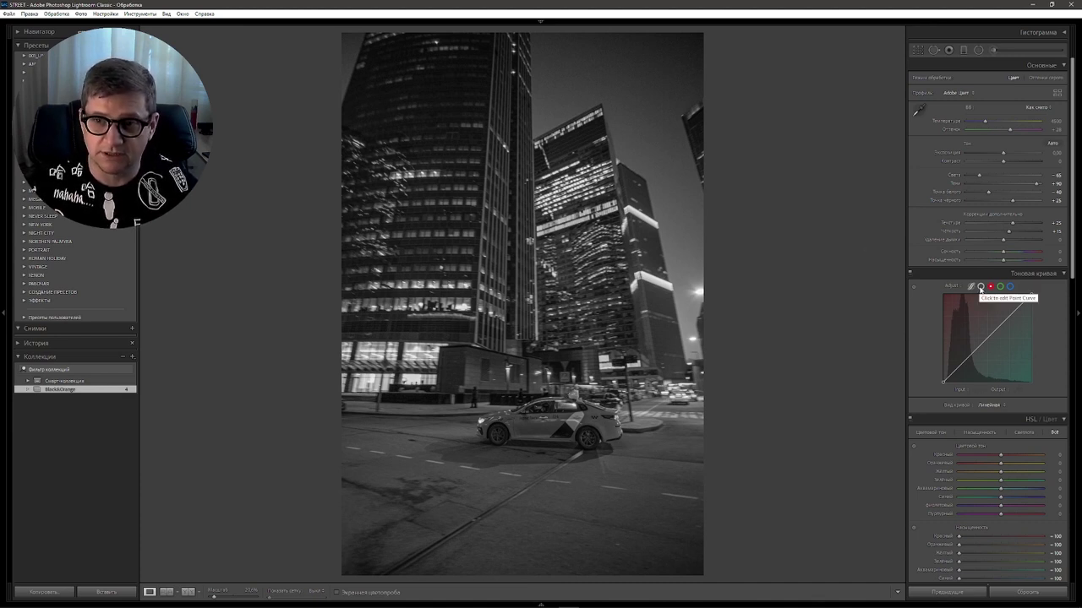
# Switch the Tone Curve to Point Curve and add a slightly lowered midtone point
pyautogui.click(980, 287)
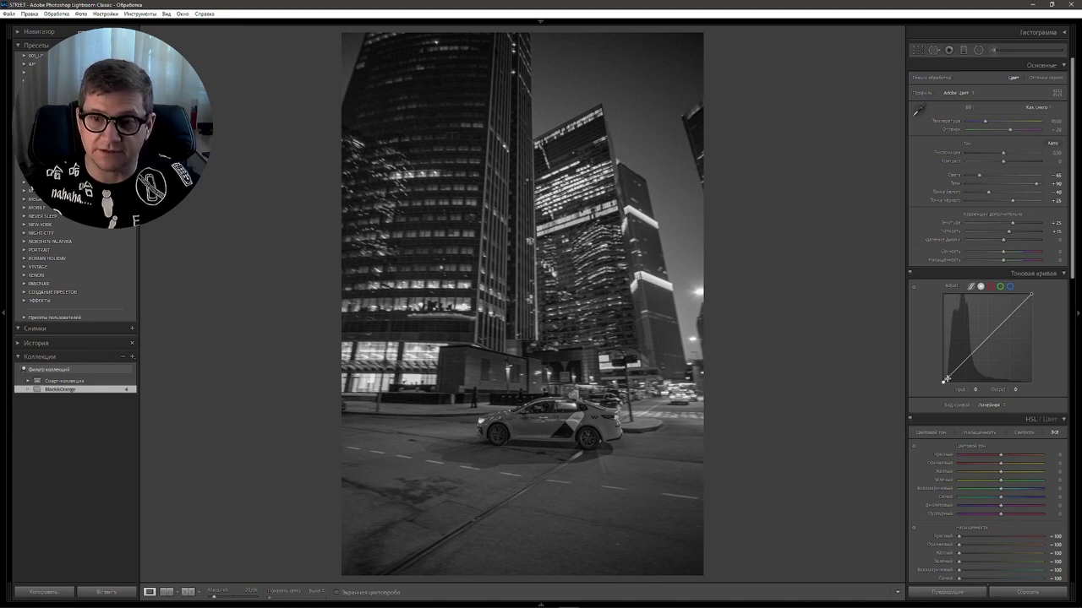
pyautogui.press('alt')
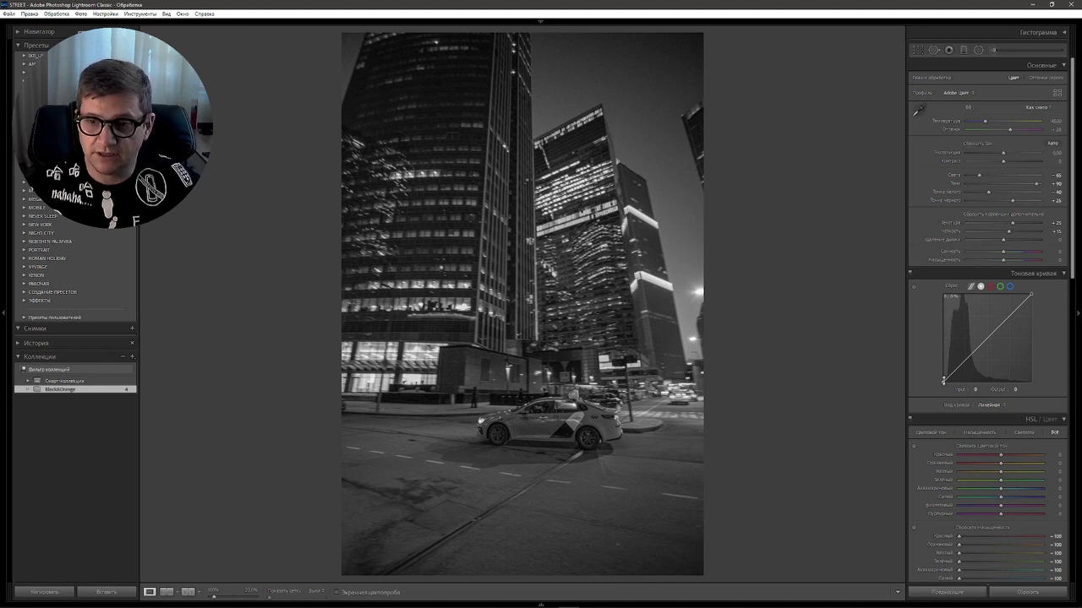
pyautogui.click(989, 335)
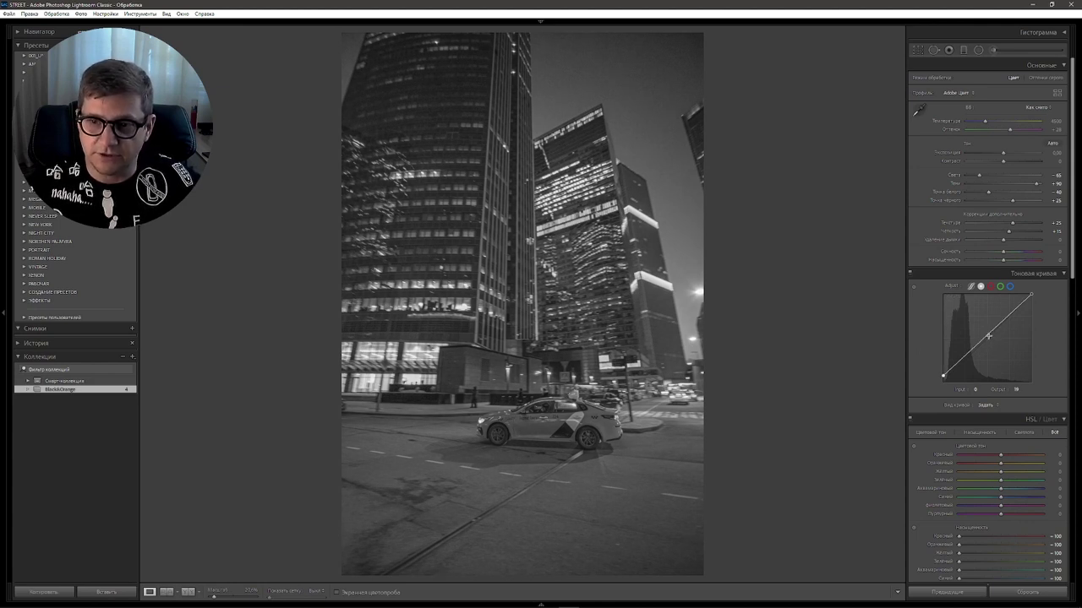
pyautogui.press('alt')
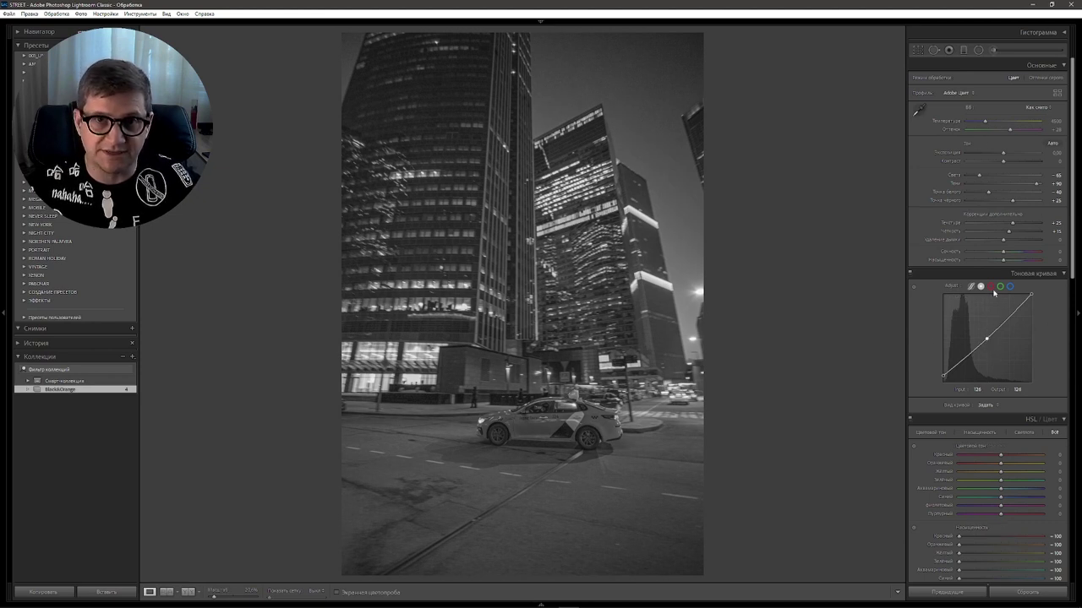
pyautogui.press('alt')
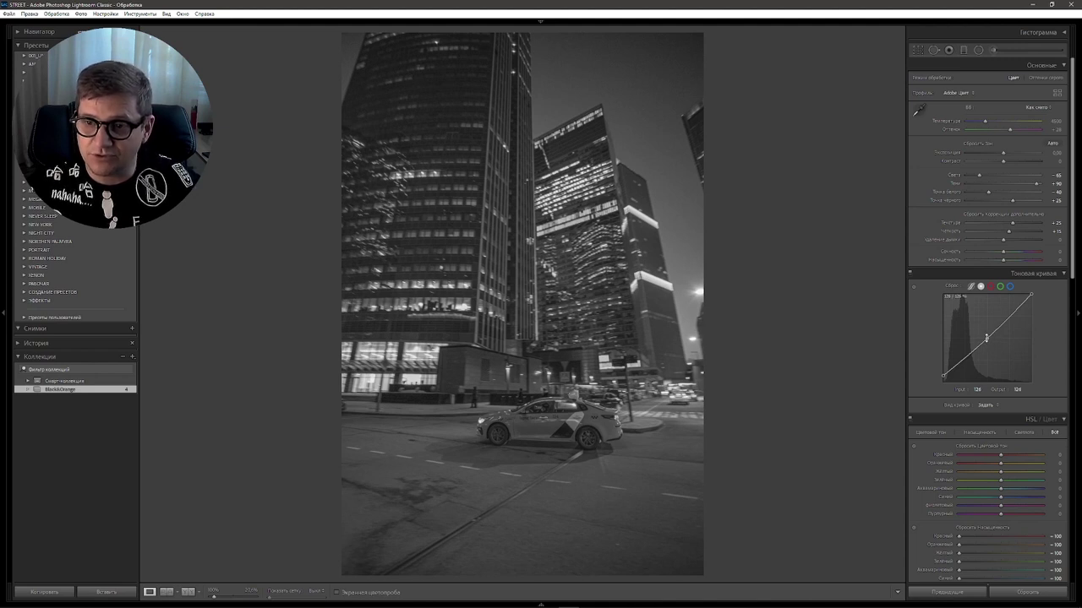
pyautogui.moveTo(986, 338); pyautogui.dragTo(990, 357)
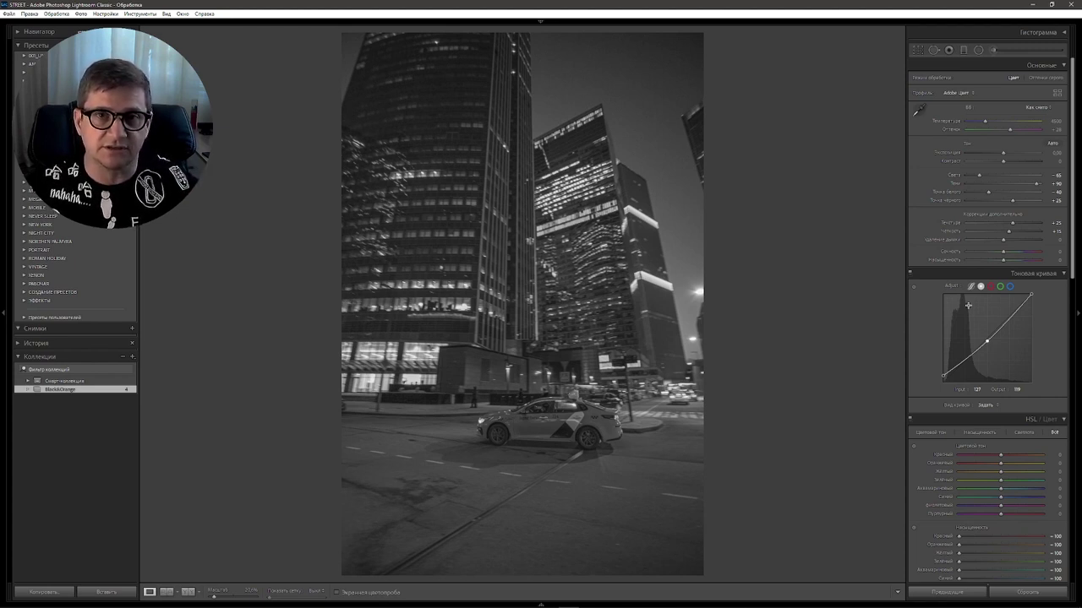
# Remove the extra lower point and pull a shadow point down to input 36, output 24
pyautogui.press('alt')
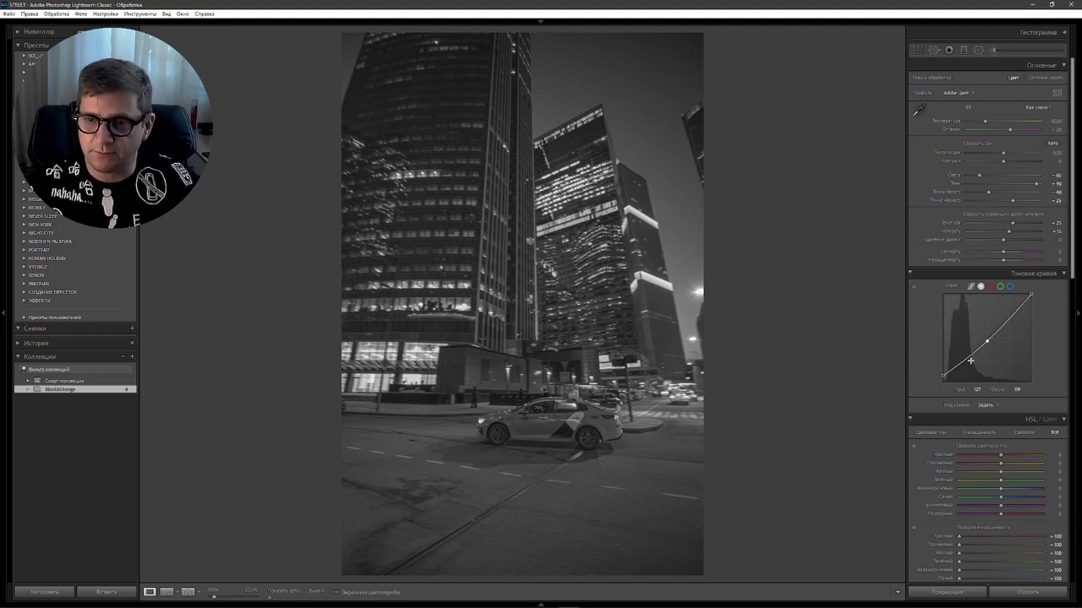
pyautogui.moveTo(959, 366); pyautogui.dragTo(942, 377)
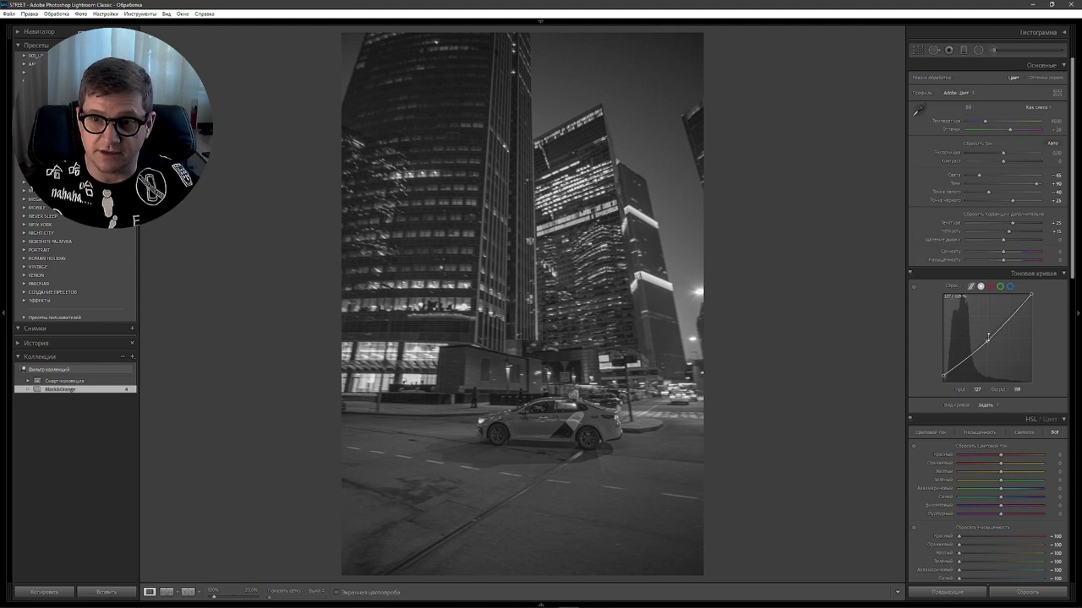
pyautogui.moveTo(964, 359); pyautogui.dragTo(972, 395)
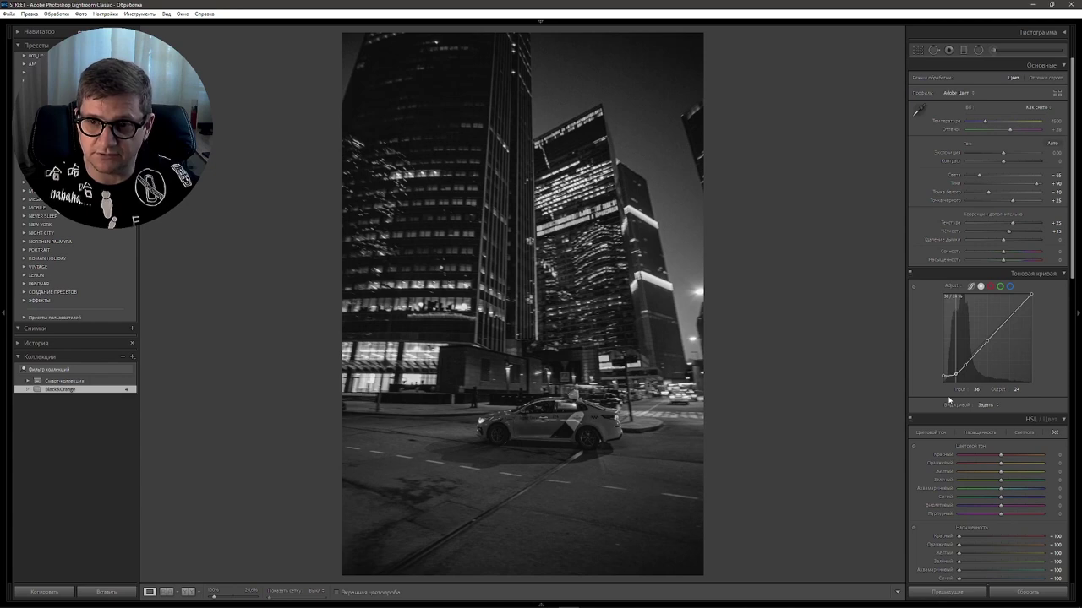
# Compare the tone curve off and on, then add a slightly raised highlight point
pyautogui.click(910, 274)
pyautogui.click(910, 274)
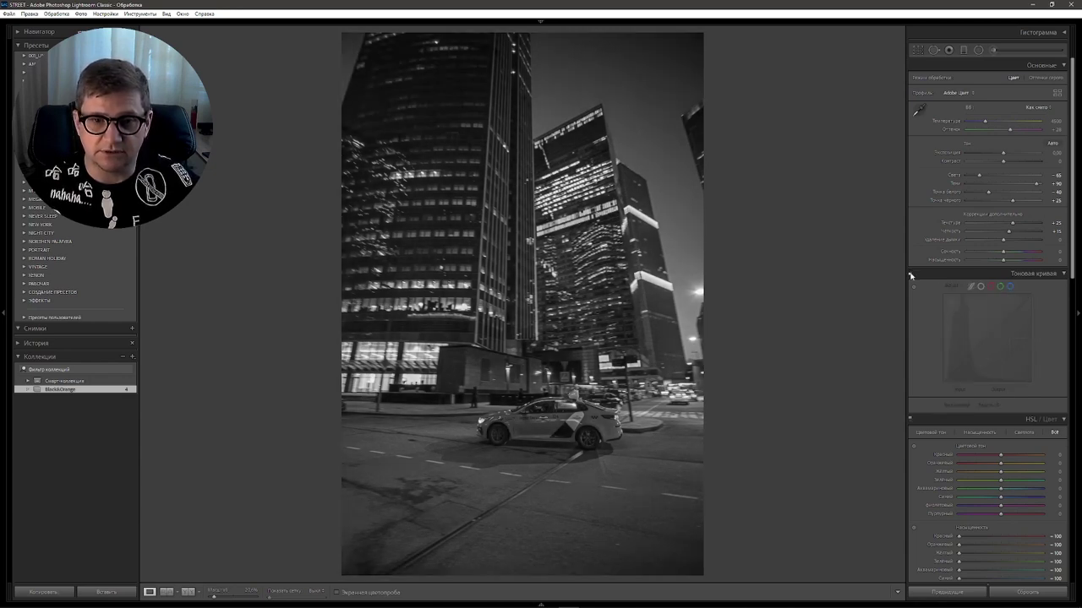
pyautogui.press('alt')
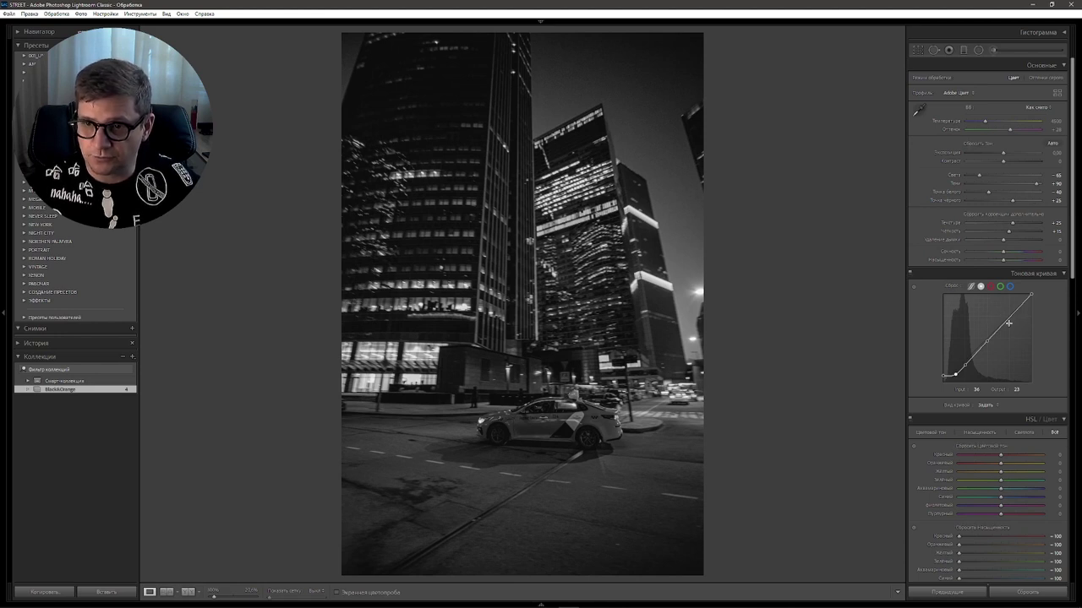
pyautogui.moveTo(1008, 324); pyautogui.dragTo(1006, 317)
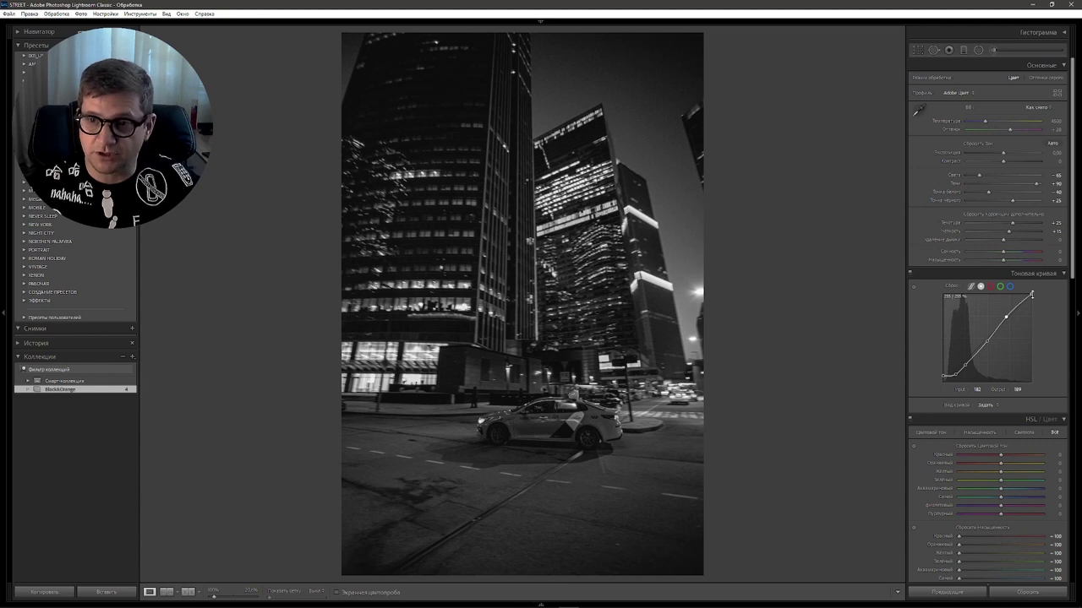
# Lower the white endpoint slightly and move the midtone point to input 123, output 128
pyautogui.moveTo(1031, 295); pyautogui.dragTo(1032, 298)
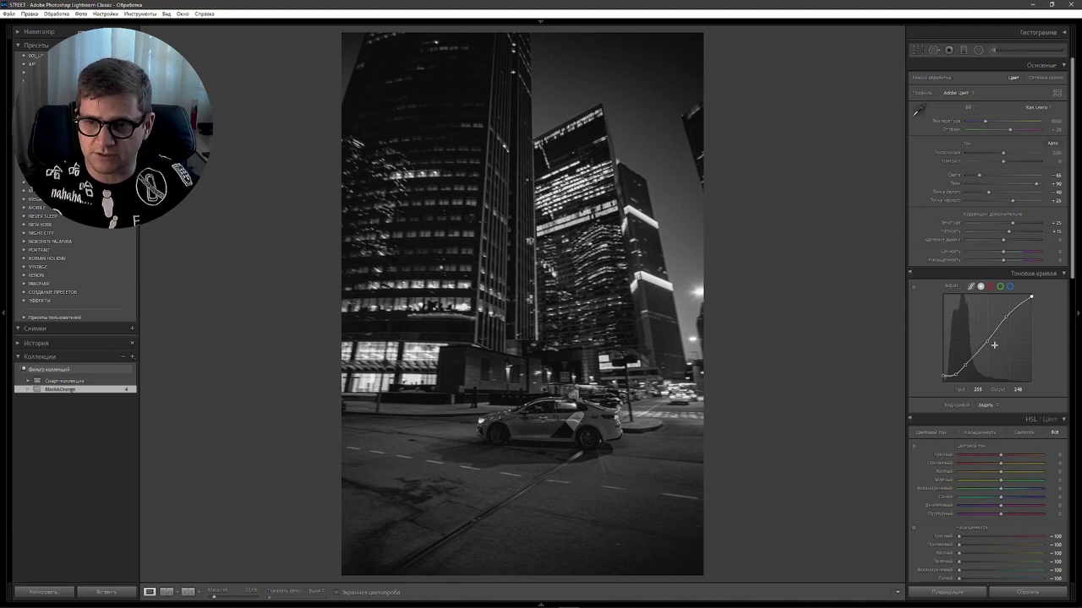
pyautogui.press('alt')
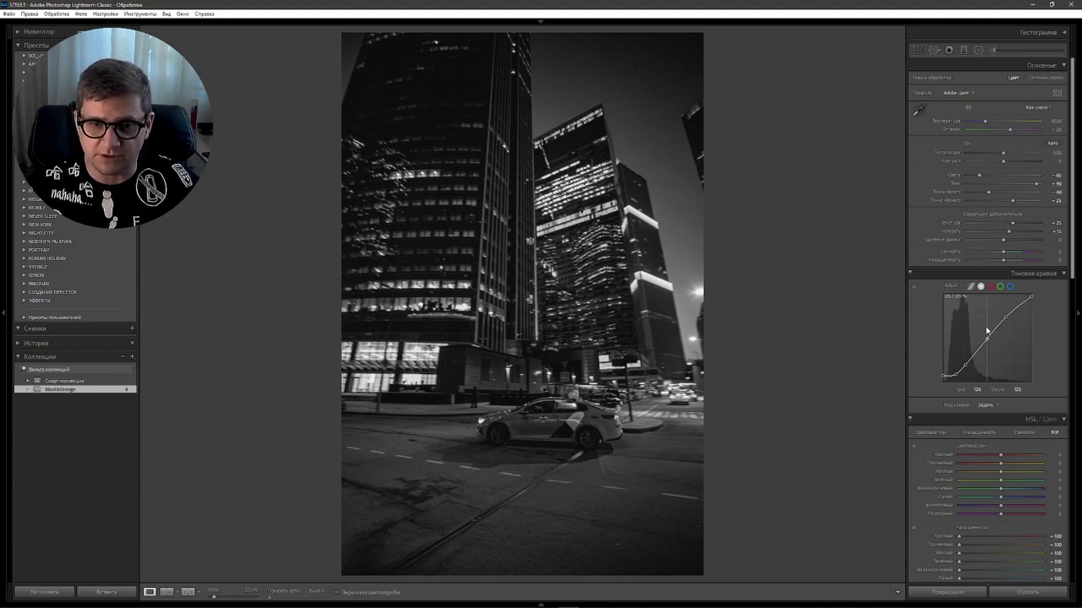
pyautogui.moveTo(986, 337); pyautogui.dragTo(980, 324)
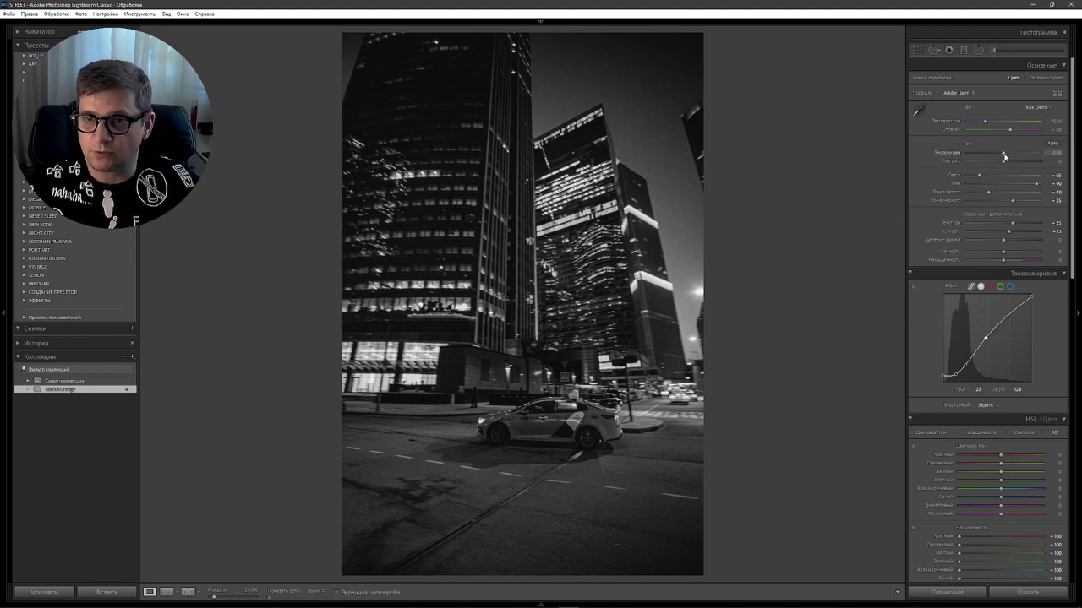
# Nudge Exposure up slightly and raise Contrast to +68
pyautogui.moveTo(1004, 155); pyautogui.dragTo(1008, 156)
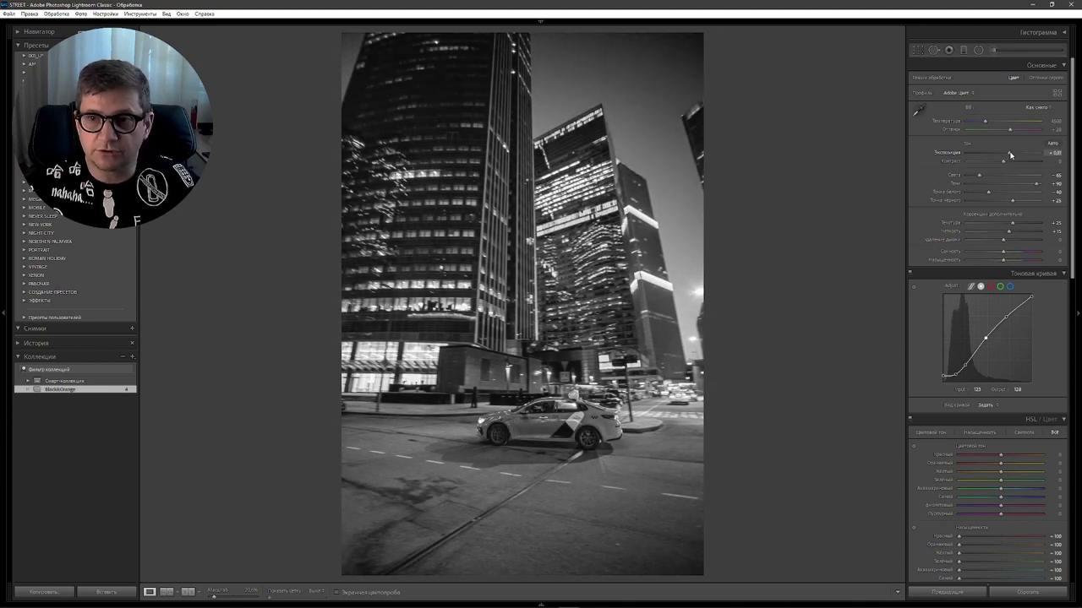
pyautogui.moveTo(1003, 162); pyautogui.dragTo(1029, 164)
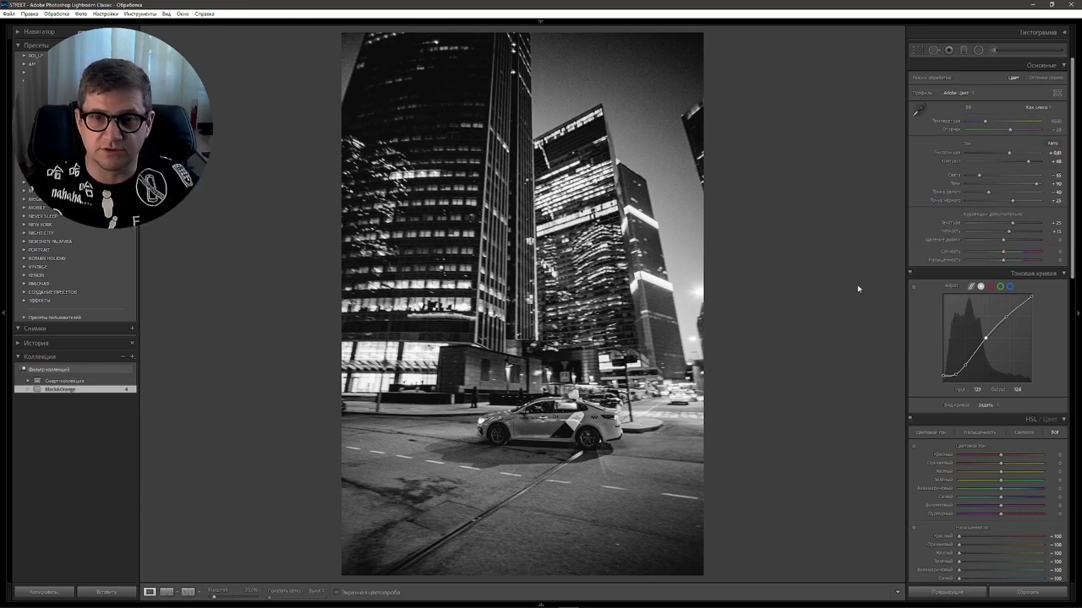
# Reset Red, Orange and Yellow HSL saturation to 0, leaving other hues at -100
pyautogui.scroll(-2, 1074, 228)
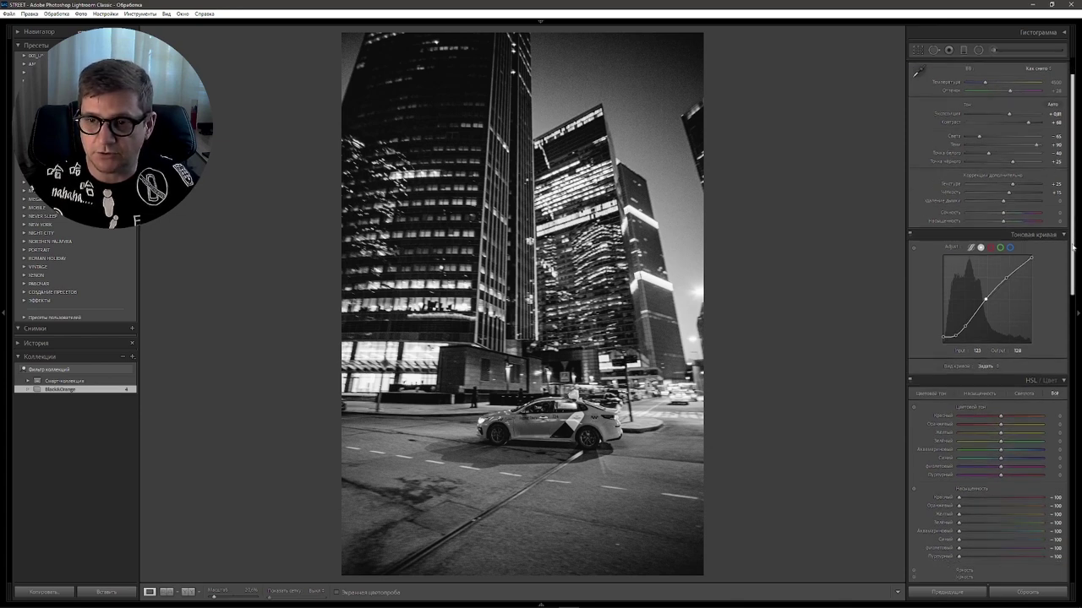
pyautogui.scroll(-3, 1074, 228)
pyautogui.scroll(-1, 993, 318)
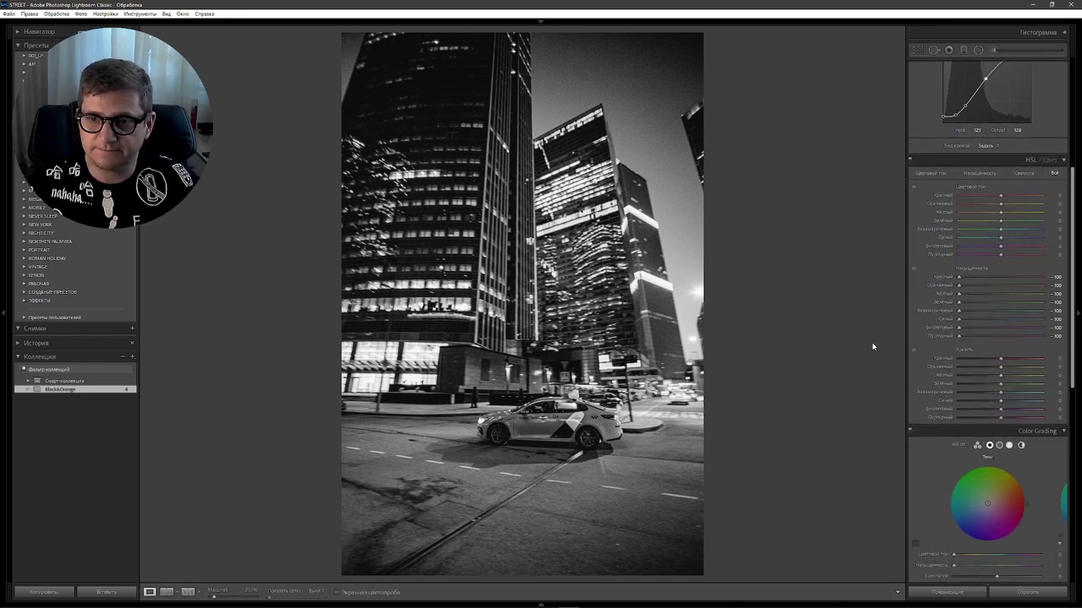
pyautogui.doubleClick(959, 278)
pyautogui.doubleClick(959, 288)
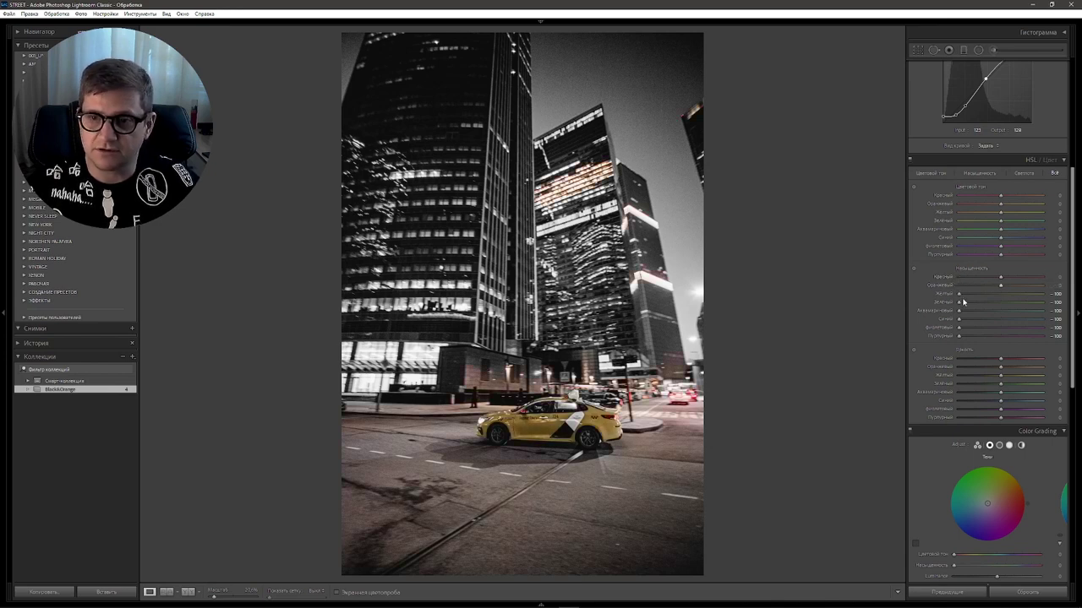
pyautogui.doubleClick(960, 296)
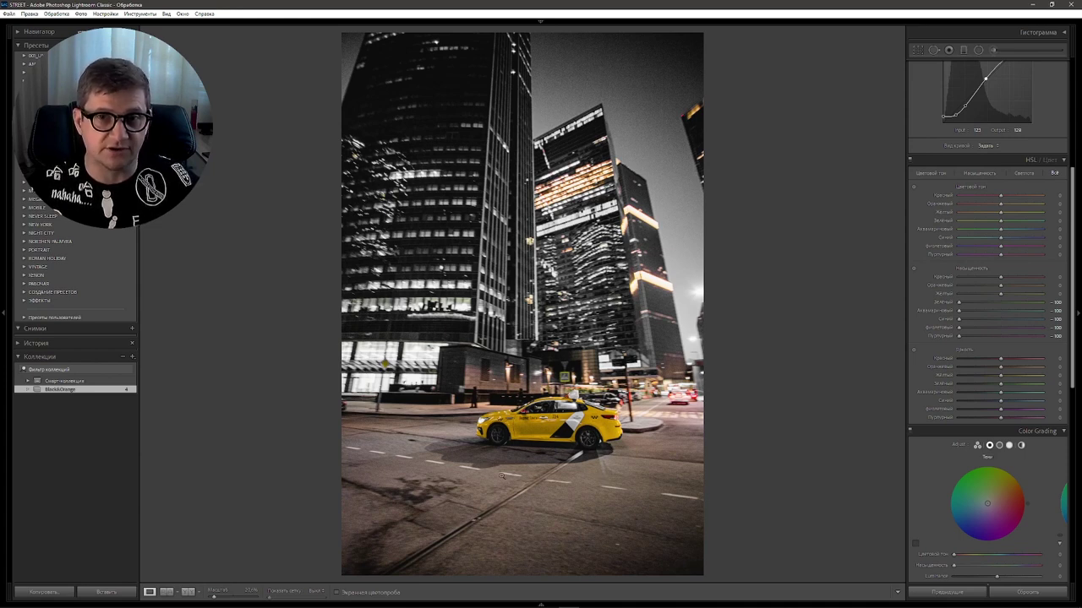
pyautogui.scroll(2, 1052, 192)
# Lower the white balance Temperature slightly to about 4316
pyautogui.scroll(3, 1052, 193)
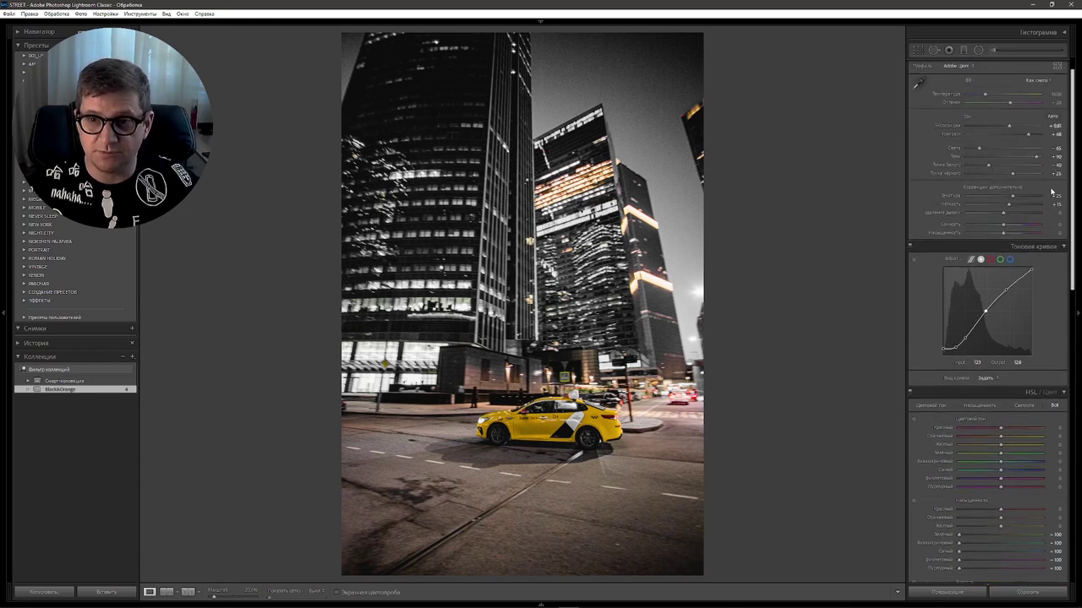
pyautogui.scroll(1, 1052, 193)
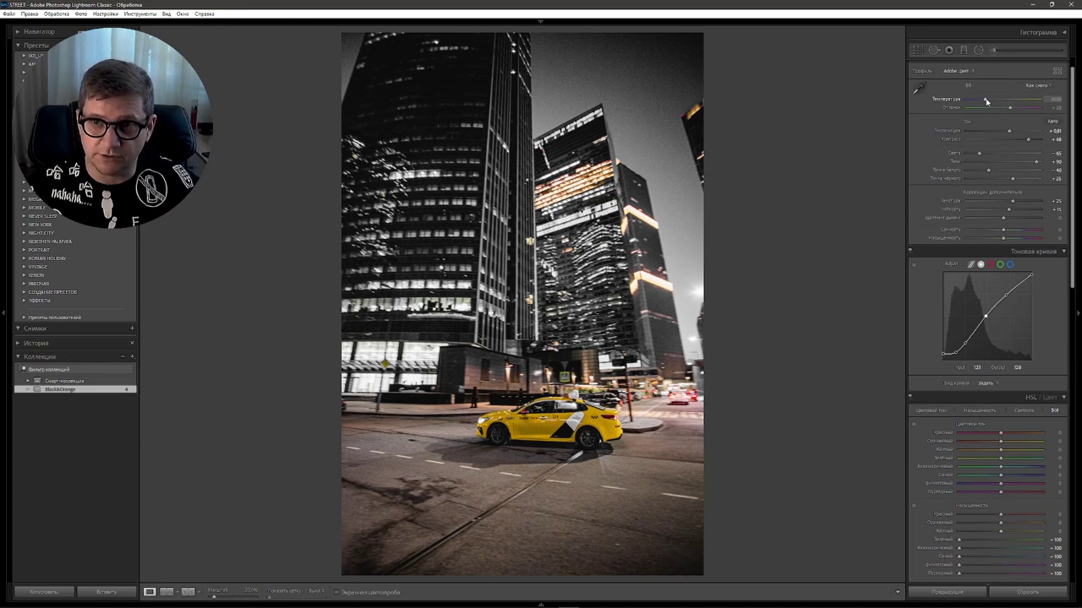
pyautogui.moveTo(985, 101); pyautogui.dragTo(981, 101)
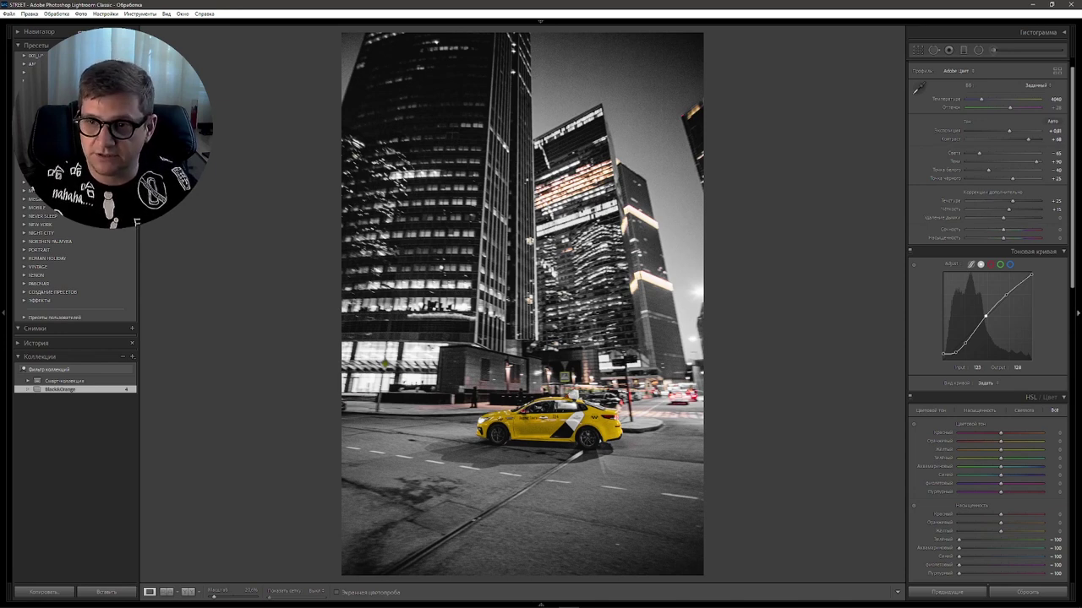
pyautogui.moveTo(1071, 179); pyautogui.dragTo(1070, 266)
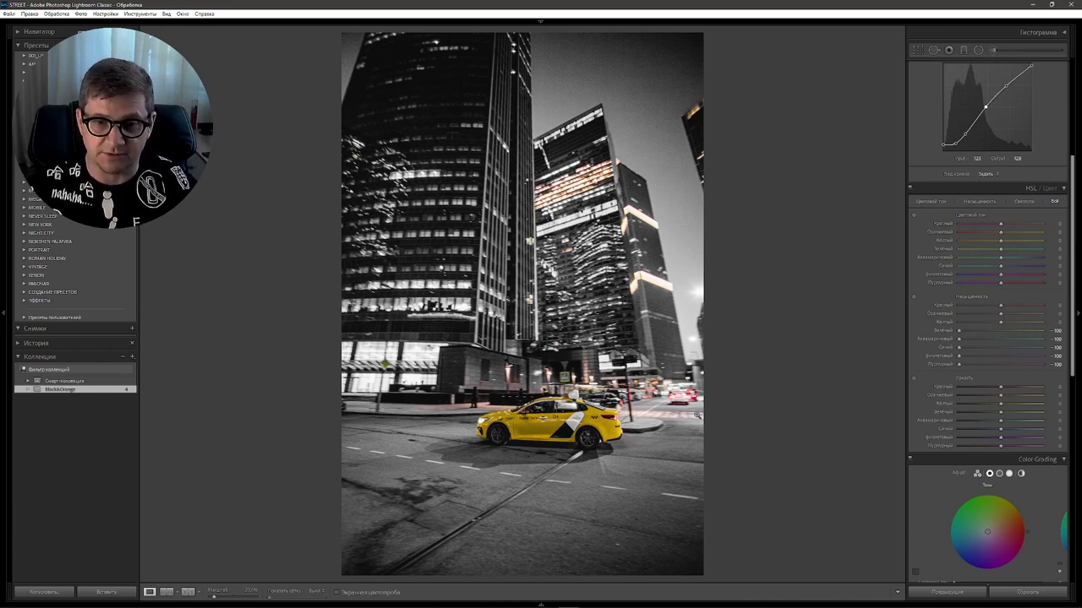
pyautogui.click(682, 404)
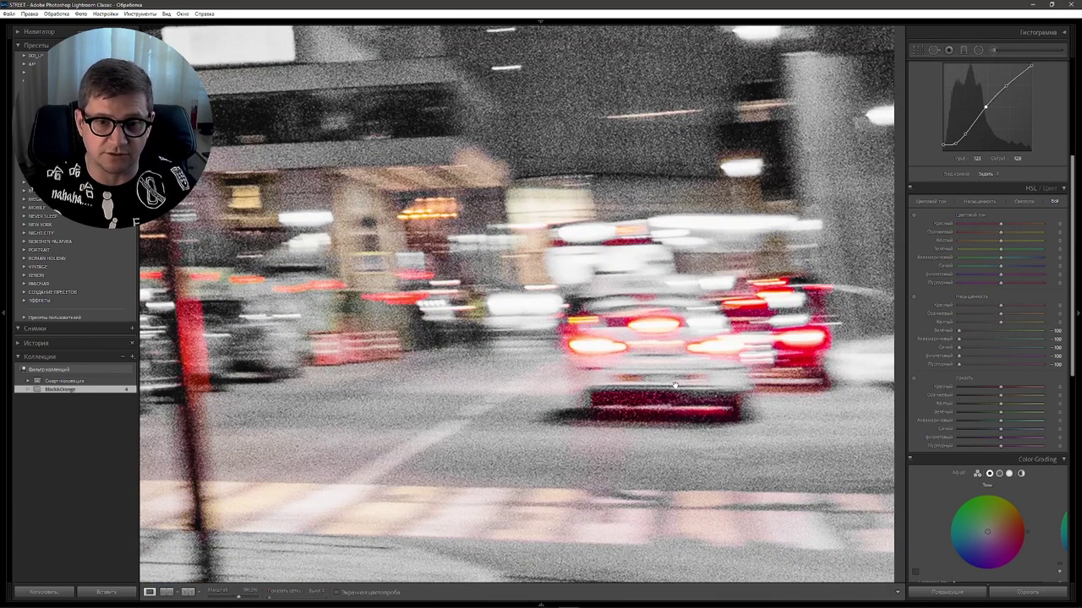
pyautogui.doubleClick(519, 418)
pyautogui.moveTo(519, 417)
pyautogui.mouseDown()
pyautogui.moveTo(448, 422)
pyautogui.moveTo(587, 394)
pyautogui.mouseUp()
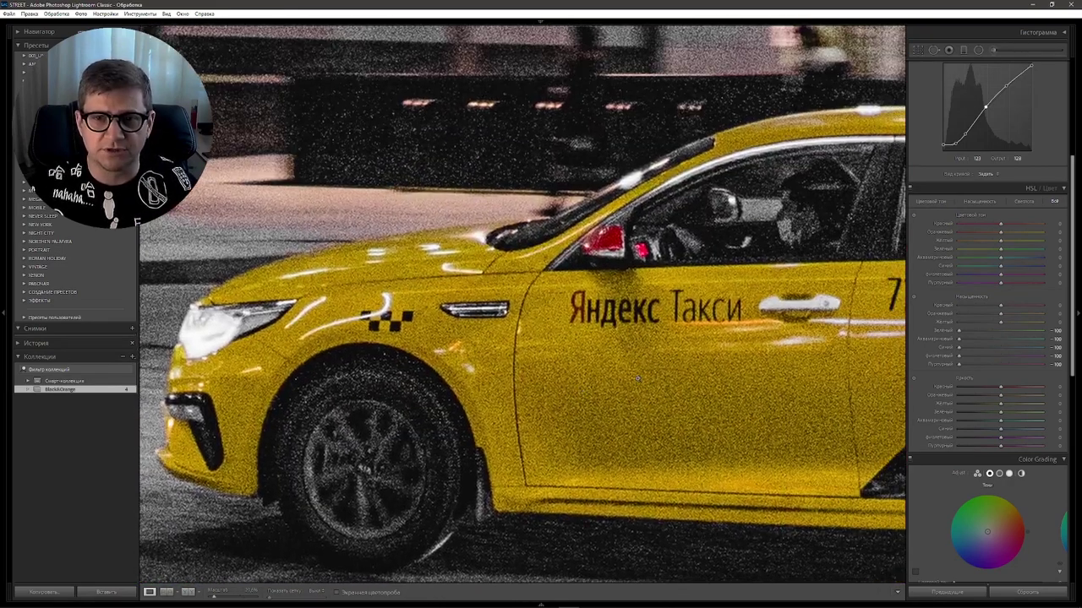
pyautogui.click(636, 388)
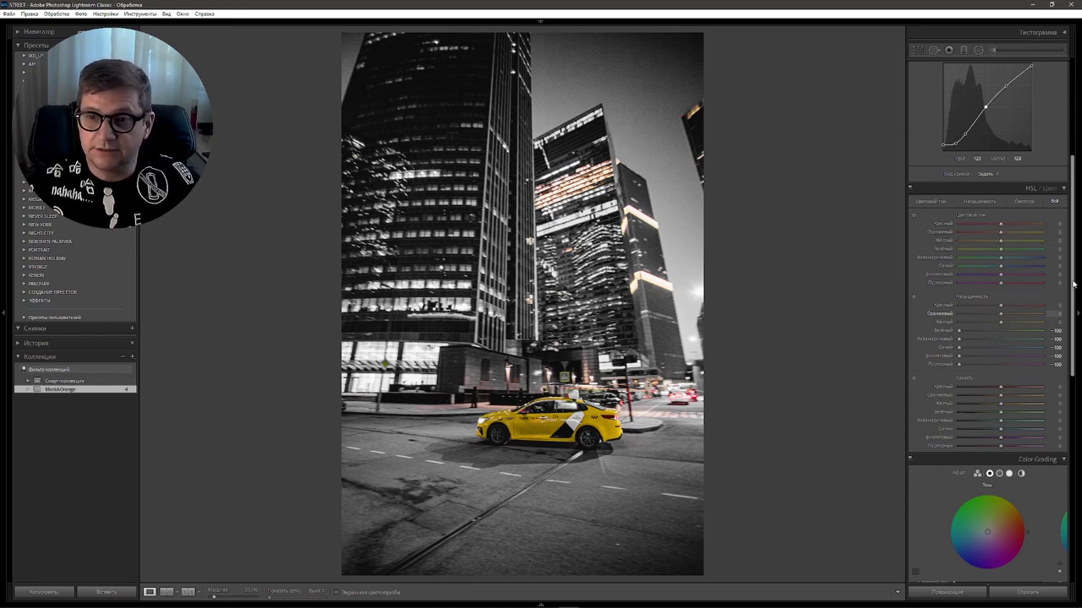
# Set HSL Hue to Yellow -65, Orange -25 and Red +35, zooming in to check the tail-lights
pyautogui.moveTo(1000, 242); pyautogui.dragTo(999, 243)
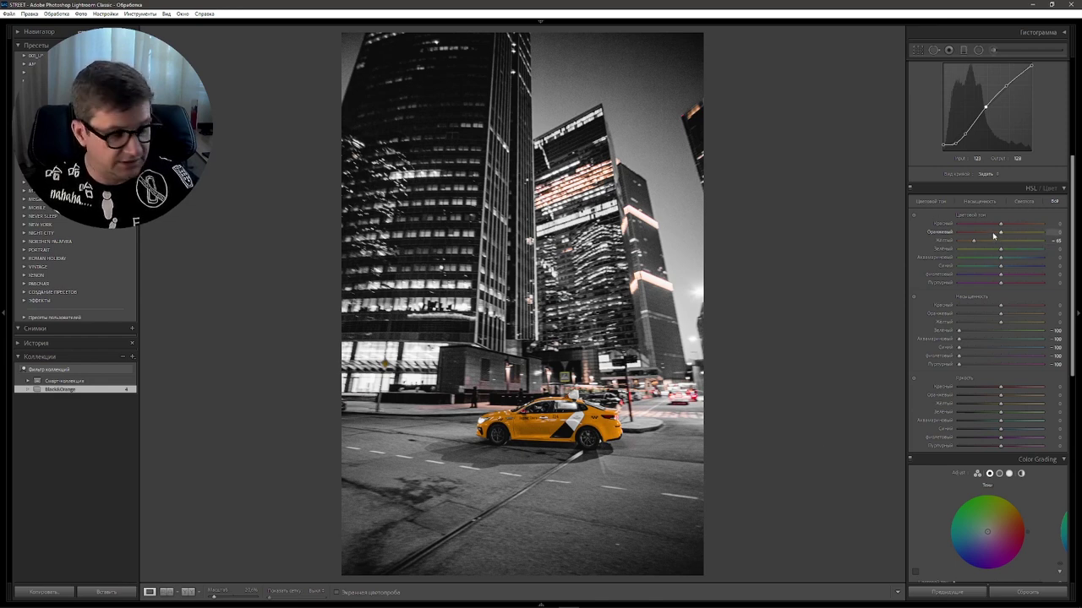
pyautogui.moveTo(1001, 234); pyautogui.dragTo(991, 232)
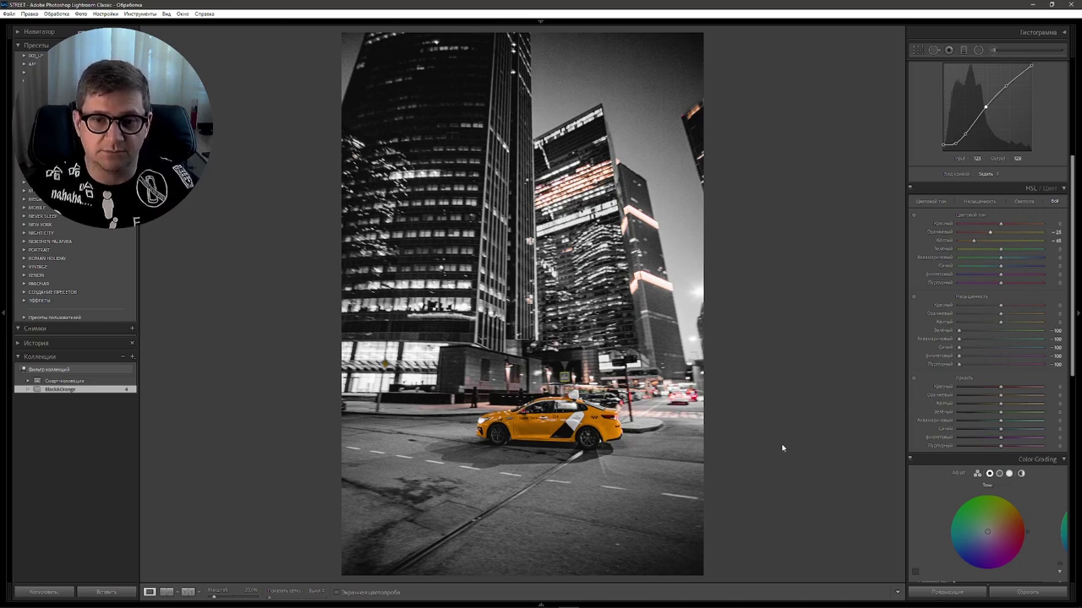
pyautogui.click(625, 406)
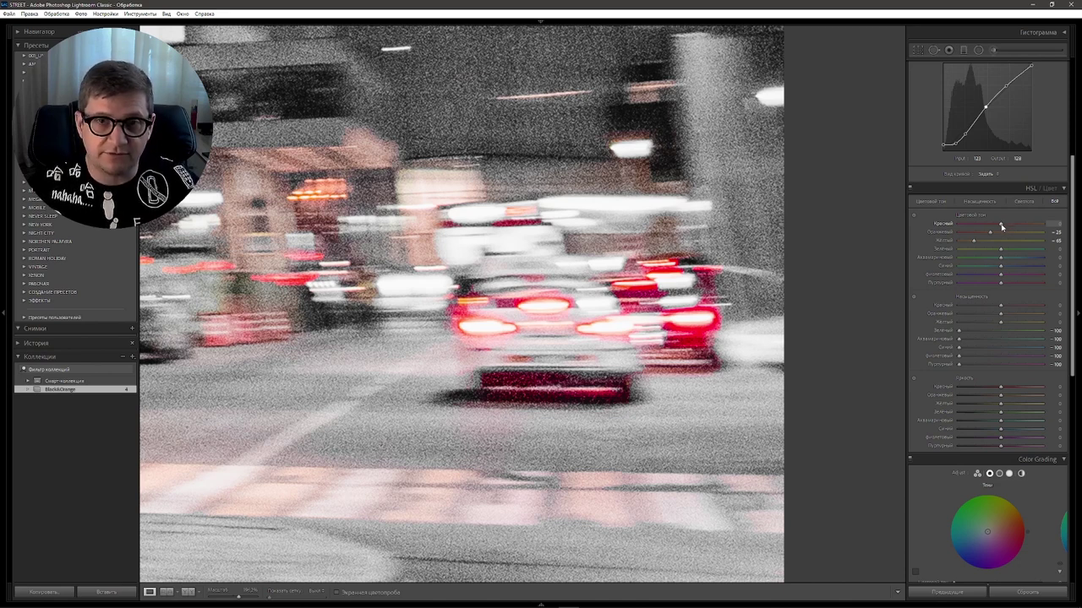
pyautogui.moveTo(1001, 226); pyautogui.dragTo(1015, 228)
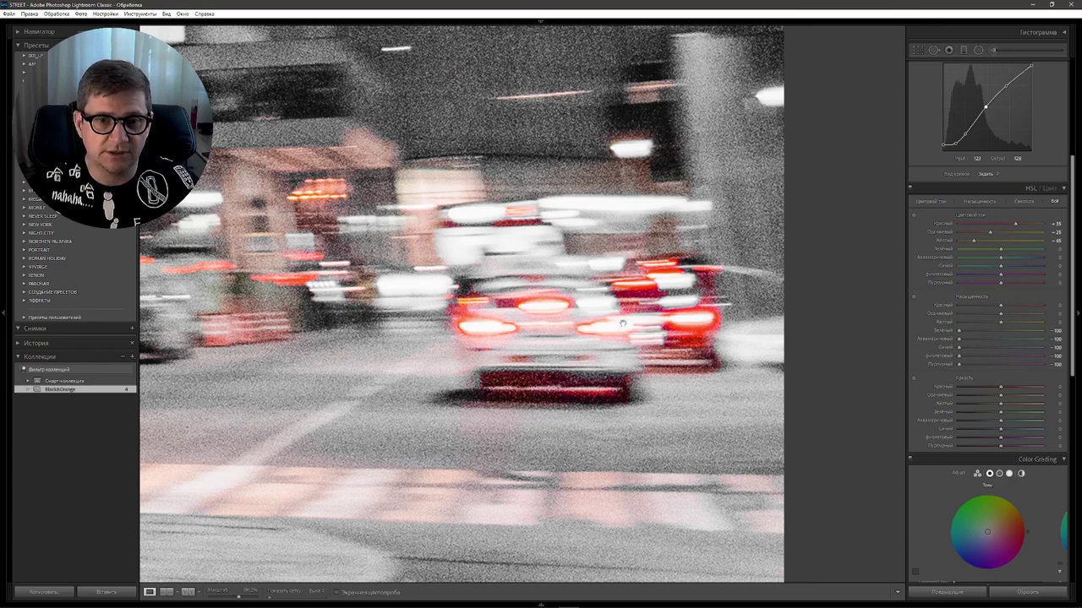
pyautogui.click(581, 334)
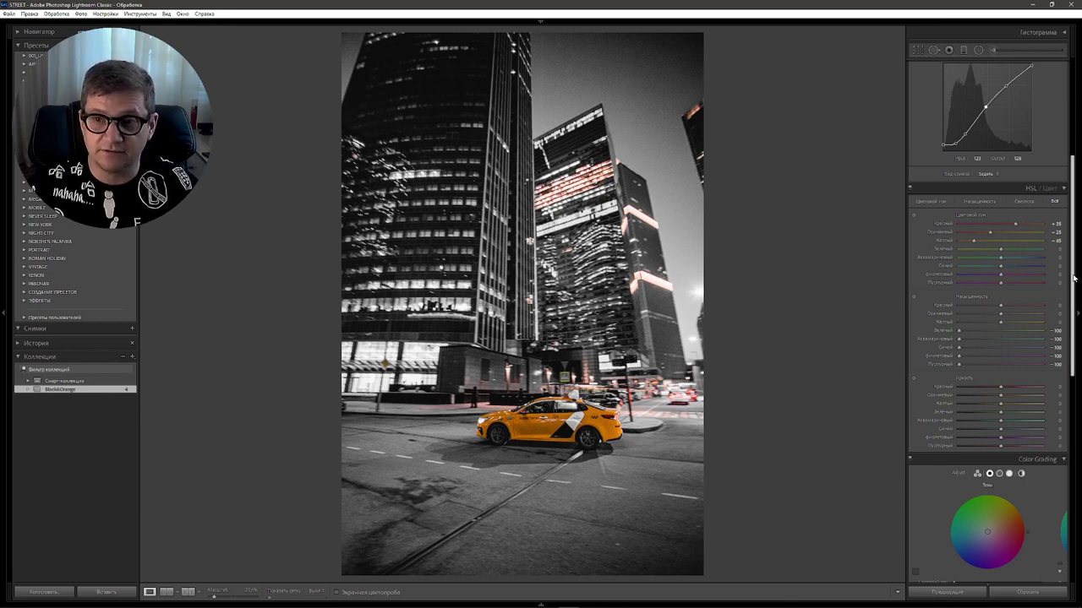
# Draw a Graduated Filter up from the bottom to darken the road, exposure -1.00 lowered to about -1.92
pyautogui.scroll(4, 1074, 277)
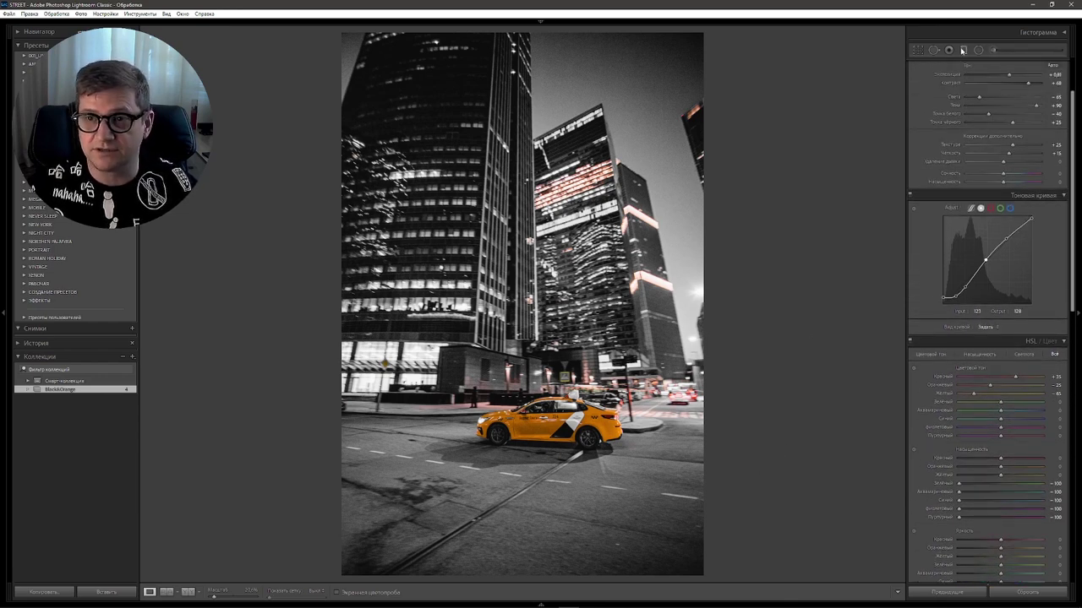
pyautogui.click(964, 50)
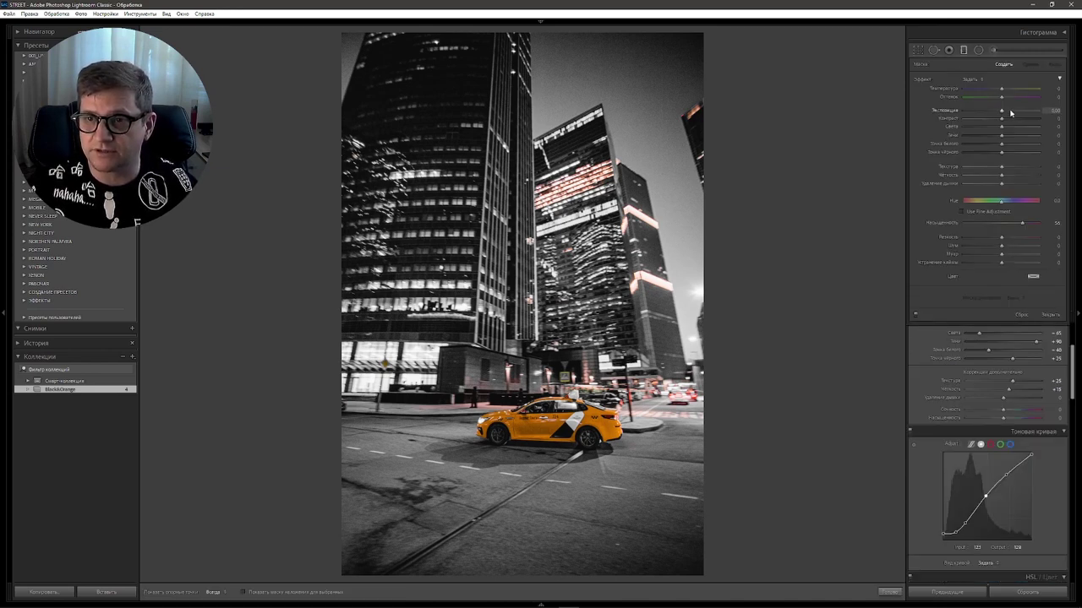
pyautogui.click(1051, 111)
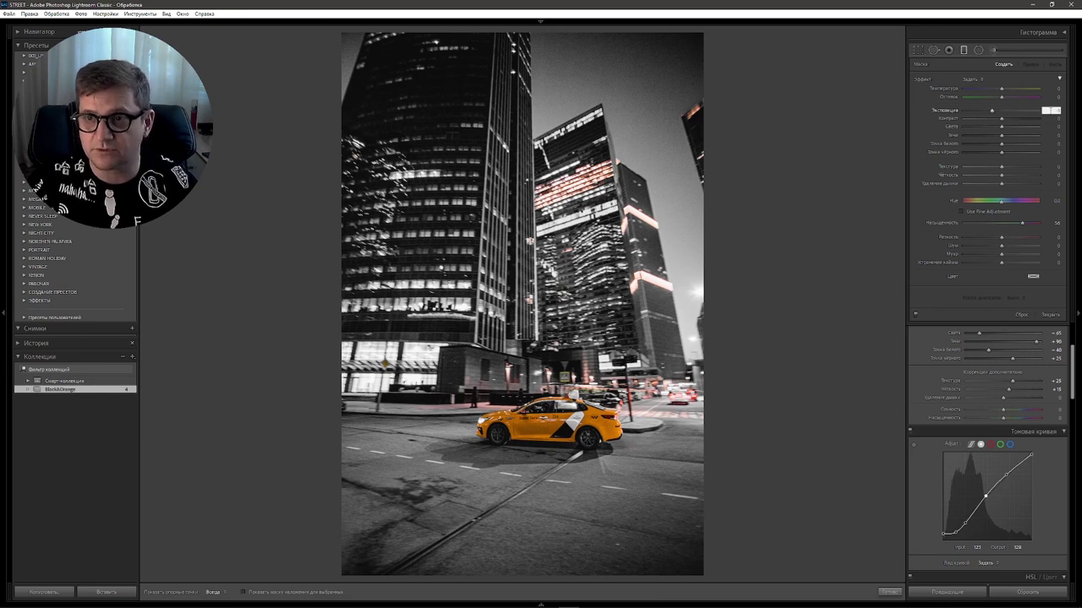
pyautogui.press('Return')
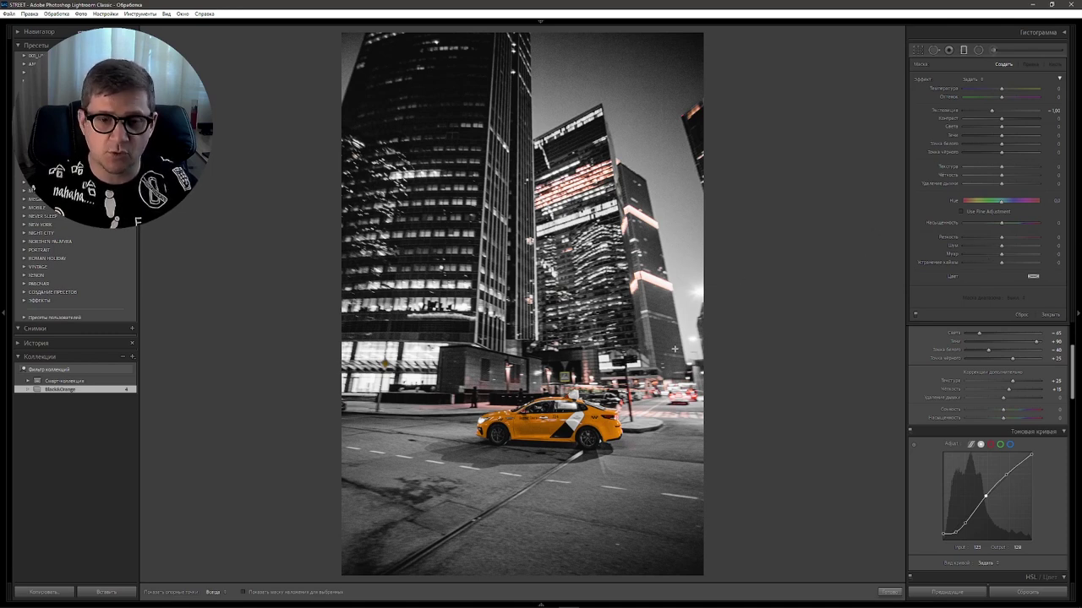
pyautogui.moveTo(449, 576); pyautogui.dragTo(501, 297)
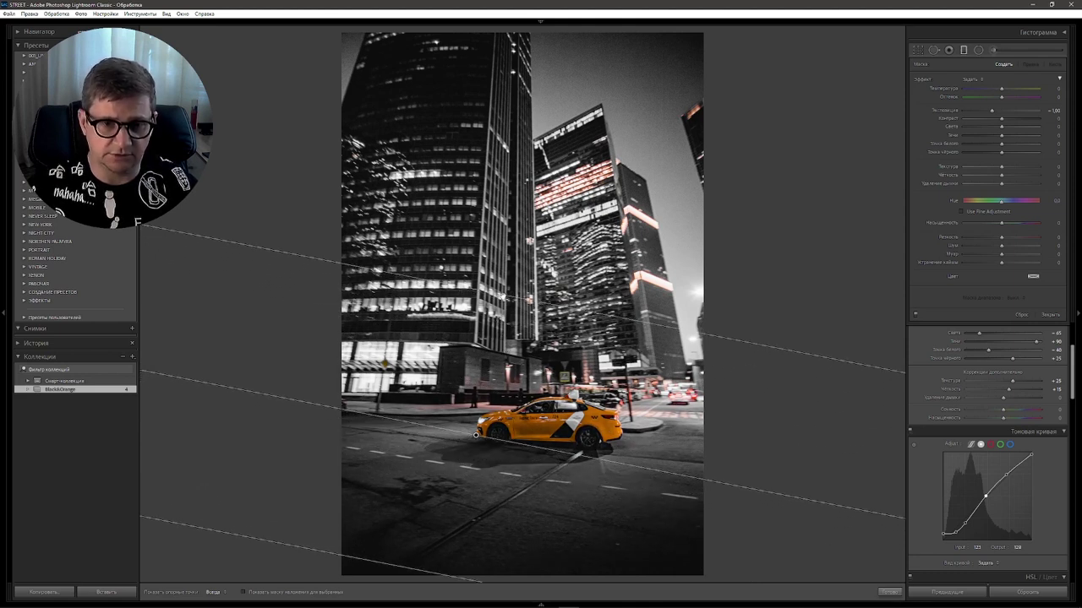
pyautogui.moveTo(502, 298); pyautogui.dragTo(504, 296)
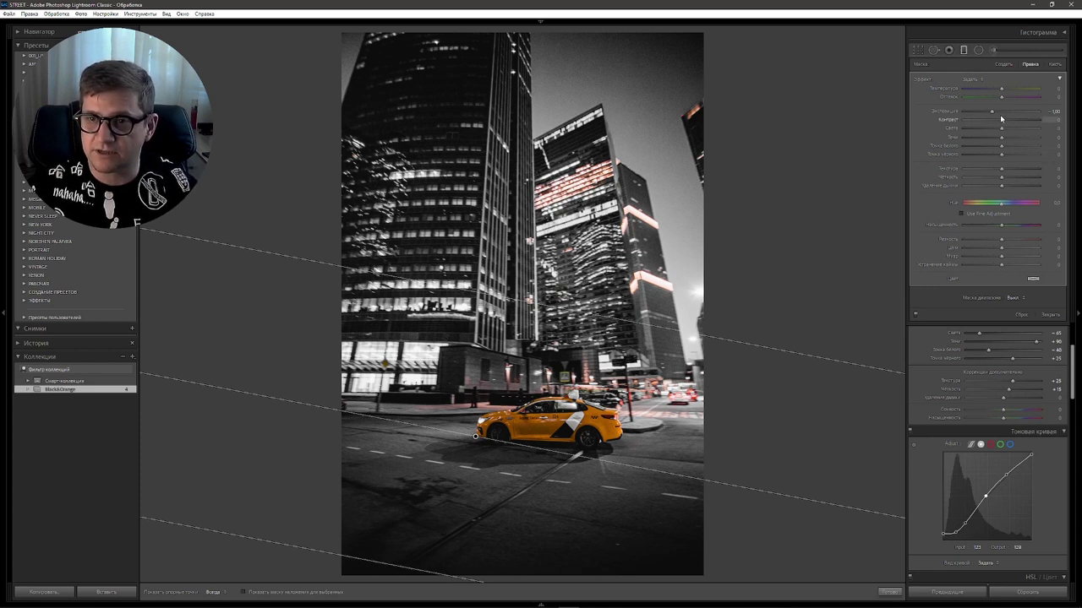
pyautogui.moveTo(992, 112); pyautogui.dragTo(979, 112)
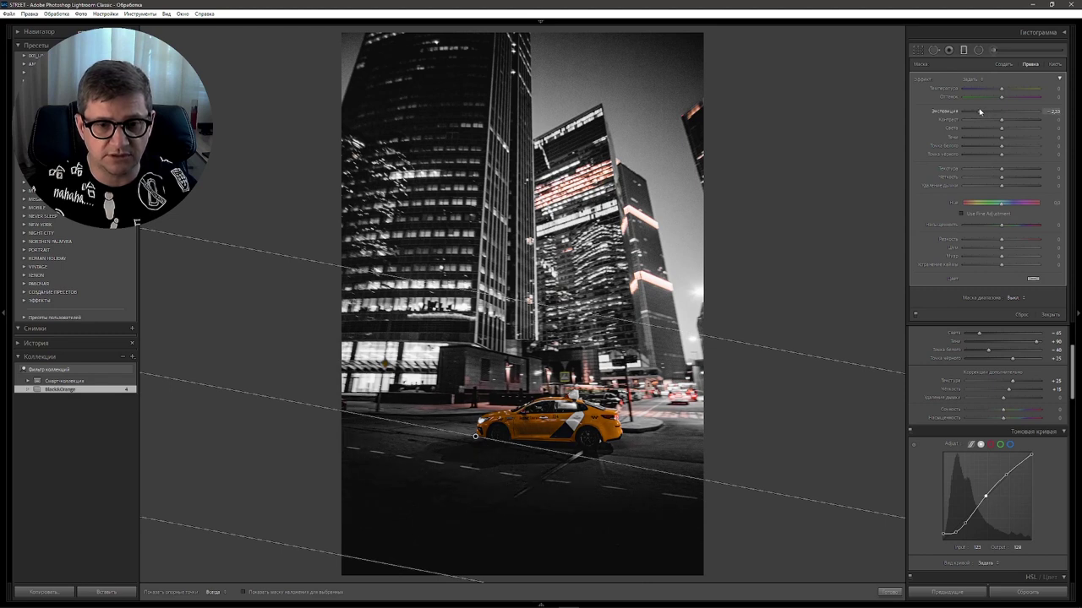
pyautogui.click(880, 217)
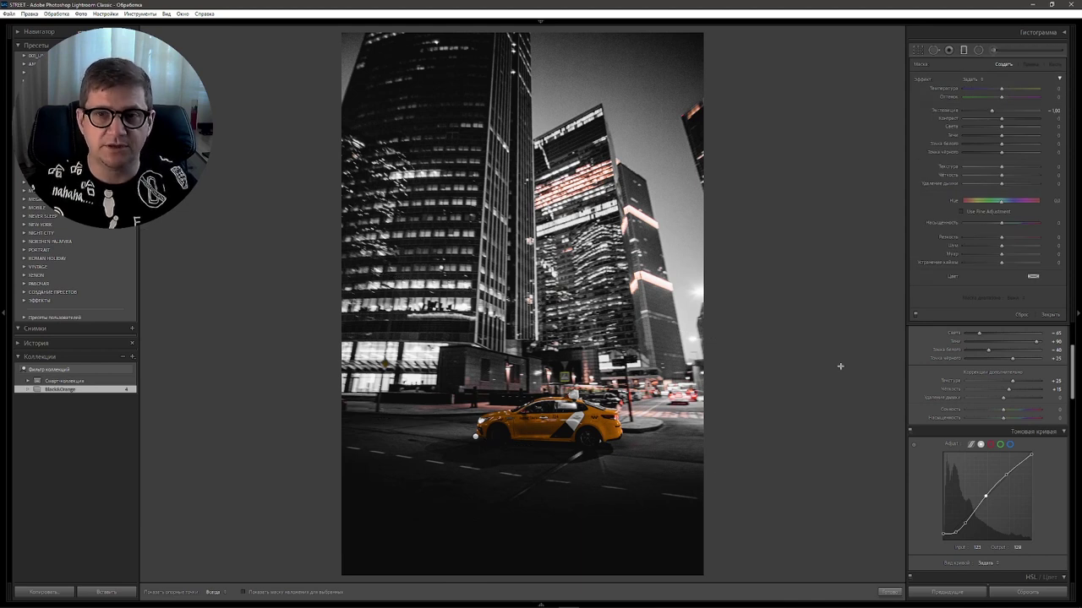
pyautogui.press('m')
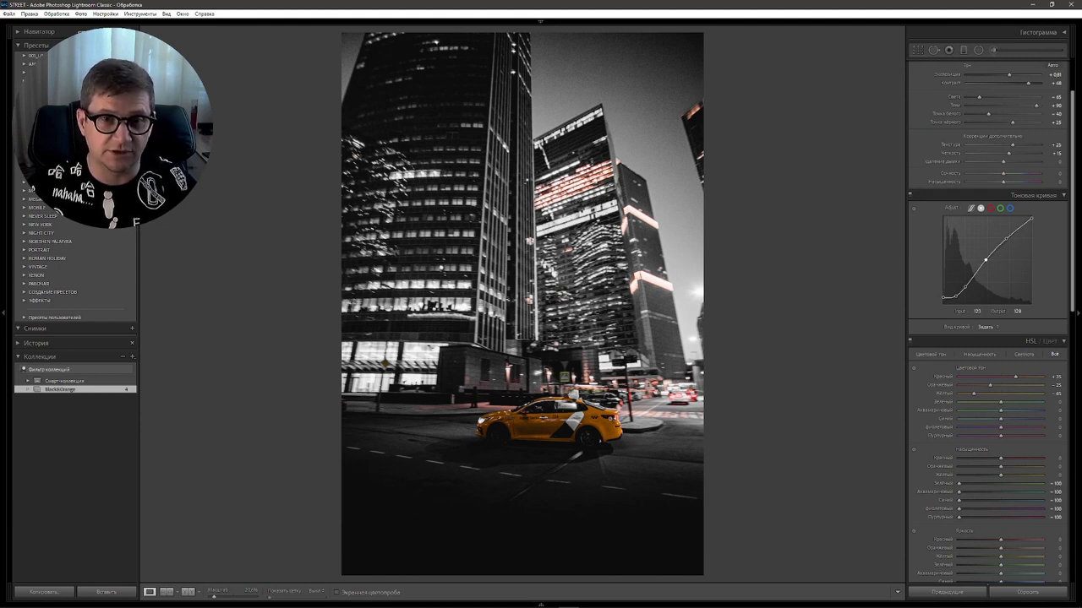
# Set up the Adjustment Brush with Exposure 1.00
pyautogui.click(994, 51)
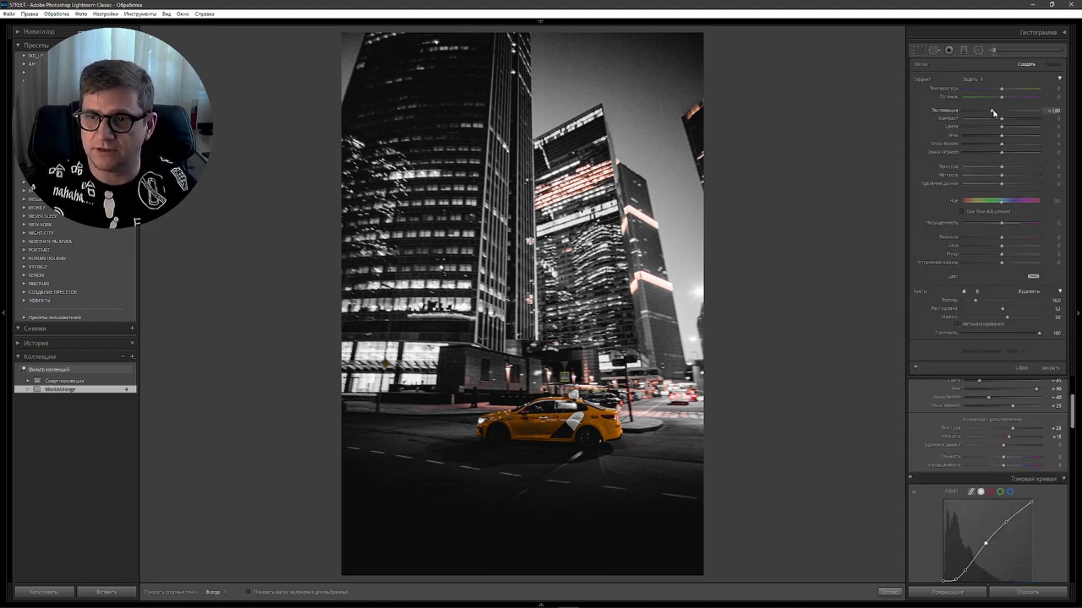
pyautogui.click(1052, 110)
pyautogui.write('0')
pyautogui.press('Return')
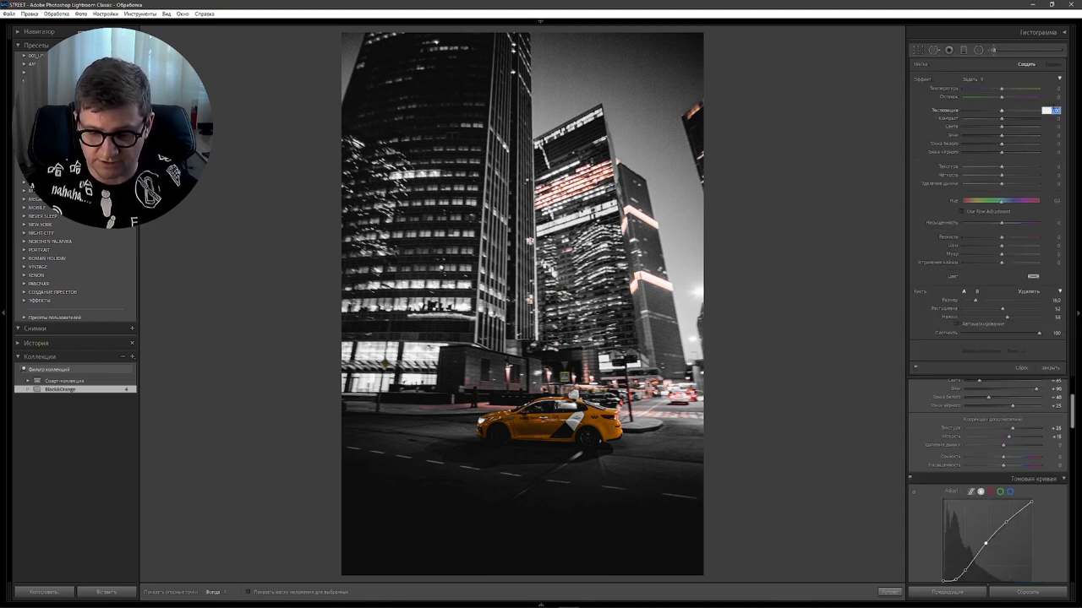
pyautogui.write('1')
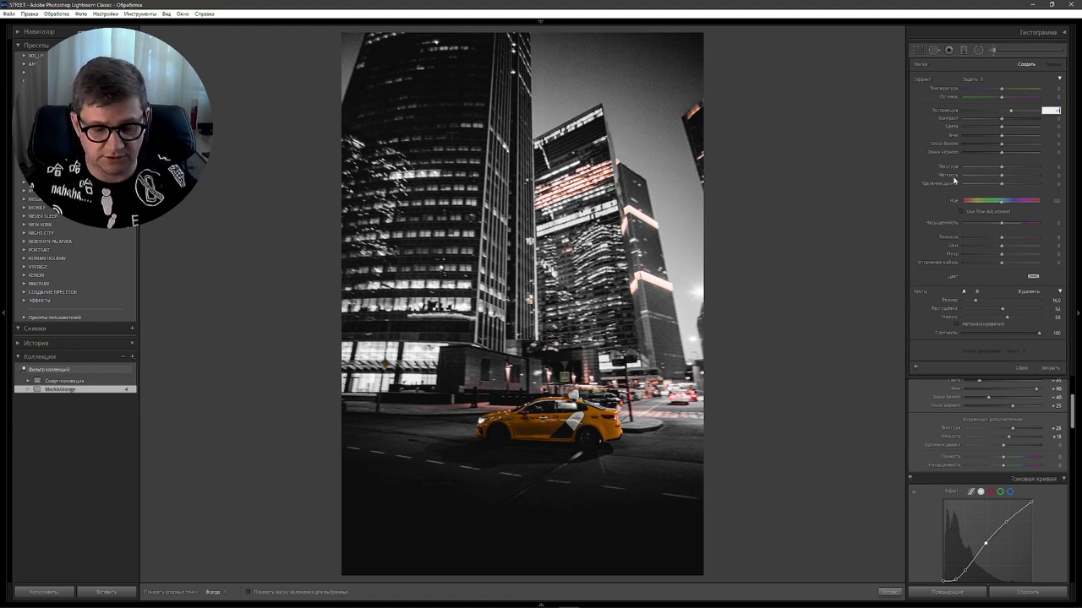
pyautogui.press('Return')
# Paint the brightening over the taxi's front and the road to its left, enlarging the brush
pyautogui.press('h')
pyautogui.scroll(-5, 592, 474)
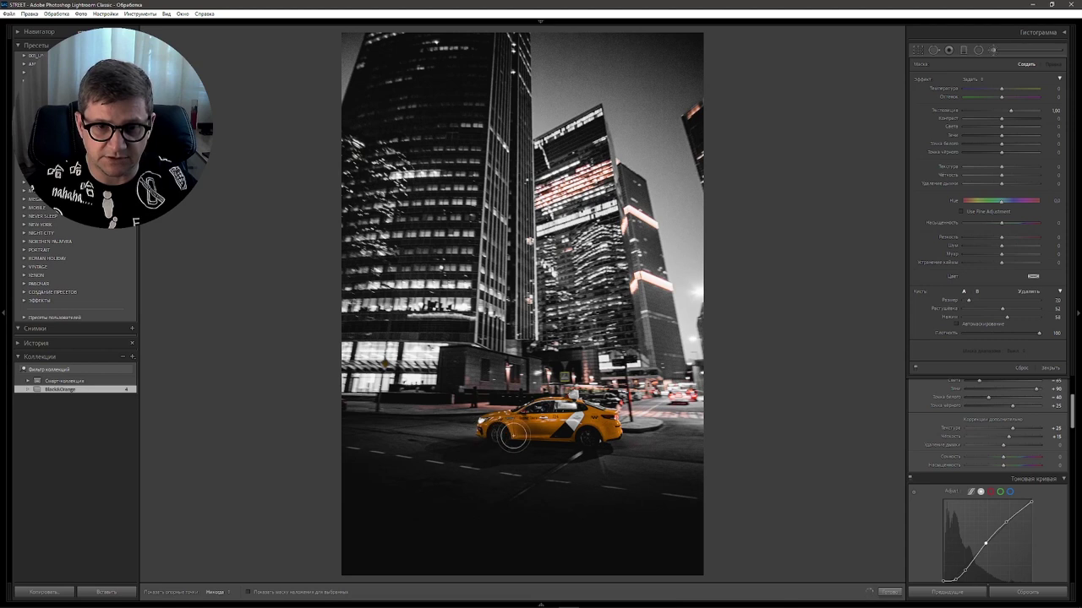
pyautogui.press('h')
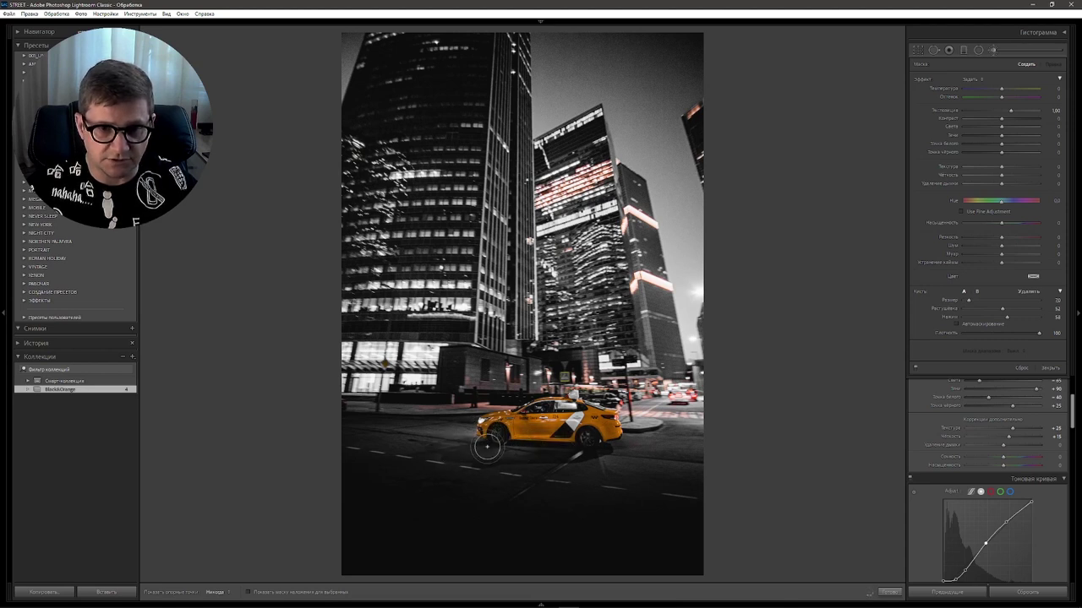
pyautogui.click(529, 437)
pyautogui.press('h')
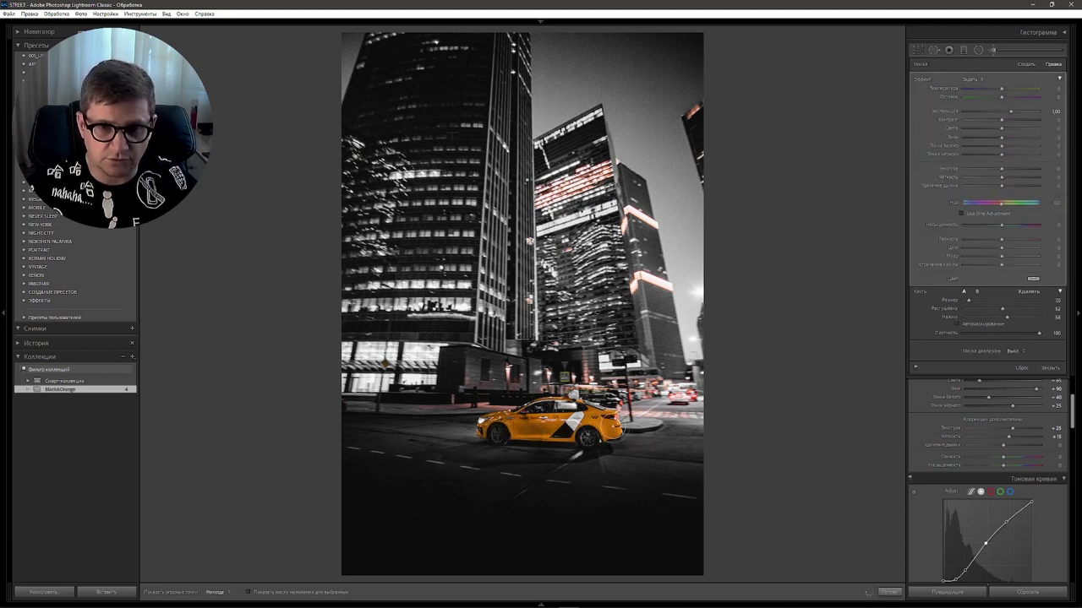
pyautogui.press('h')
pyautogui.press(']')
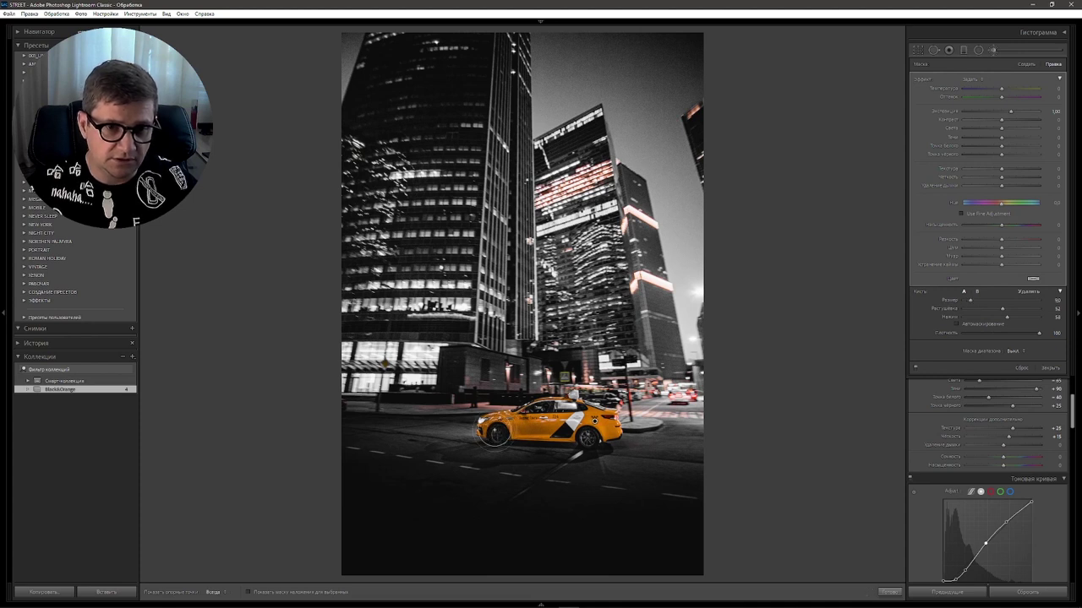
pyautogui.press(']')
pyautogui.press(']')
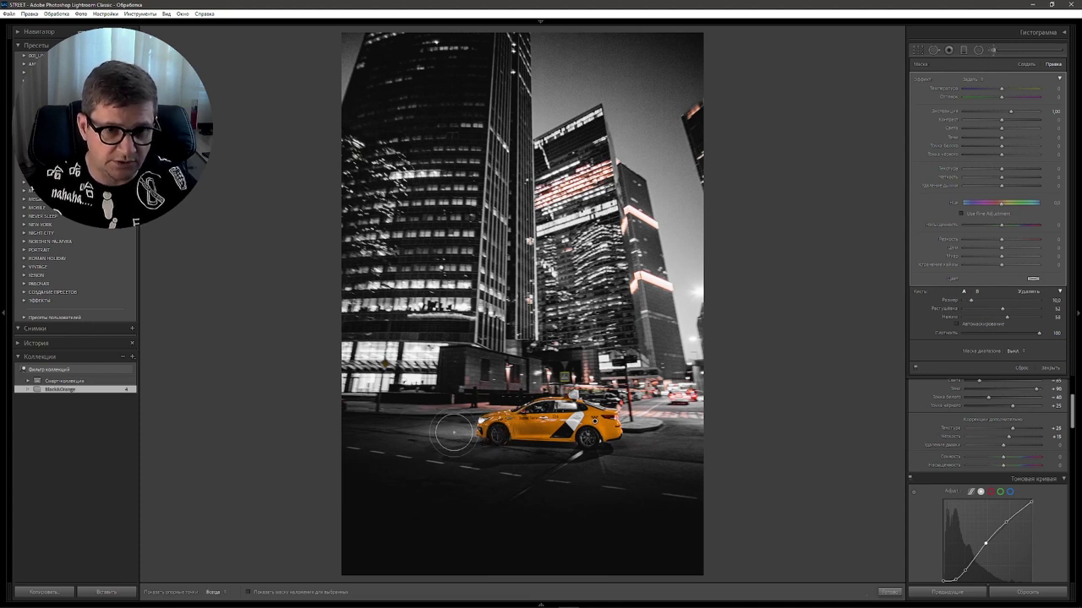
pyautogui.moveTo(429, 428)
pyautogui.mouseDown()
pyautogui.moveTo(437, 435)
pyautogui.moveTo(354, 444)
pyautogui.moveTo(448, 449)
pyautogui.moveTo(370, 444)
pyautogui.mouseUp()
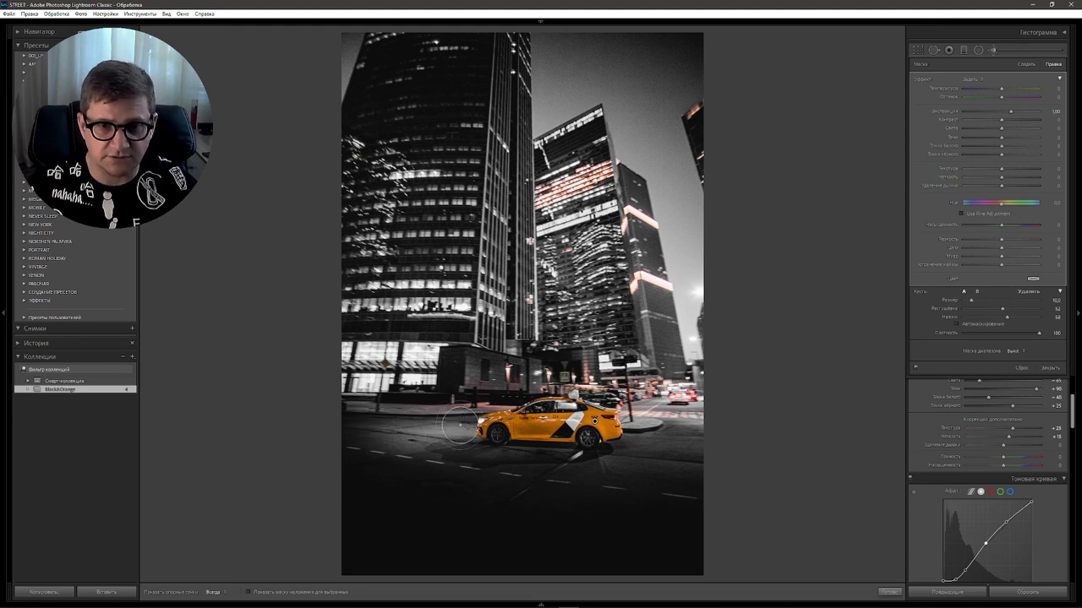
pyautogui.press('h')
pyautogui.press('h')
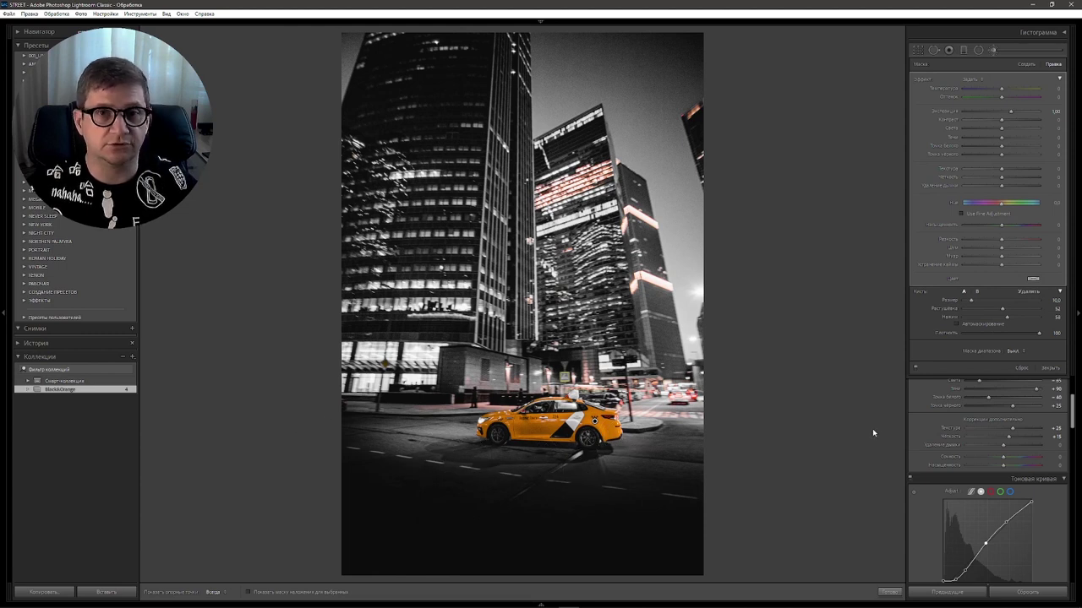
pyautogui.press('k')
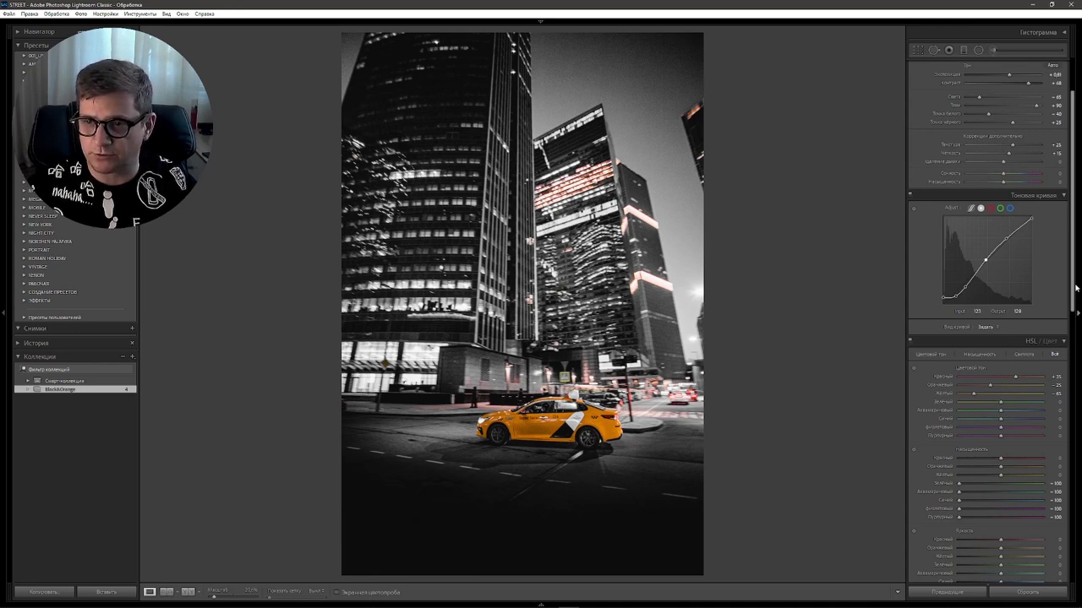
# Inspect the taxi at 100% and raise Luminance noise reduction to about 40
pyautogui.moveTo(1075, 287); pyautogui.dragTo(1069, 521)
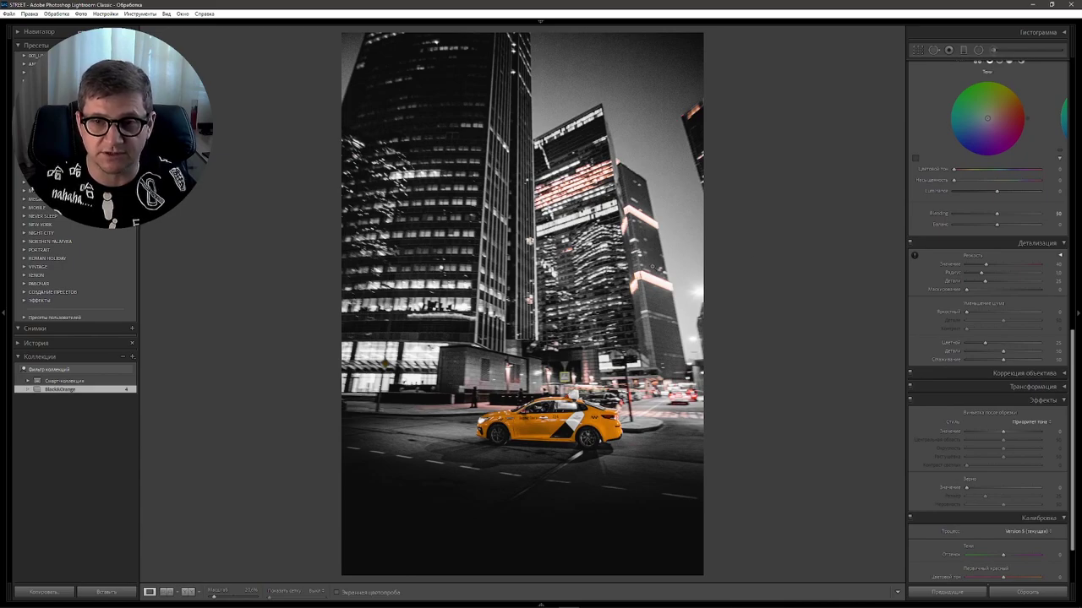
pyautogui.moveTo(591, 212)
pyautogui.mouseDown()
pyautogui.moveTo(674, 299)
pyautogui.moveTo(649, 278)
pyautogui.mouseUp()
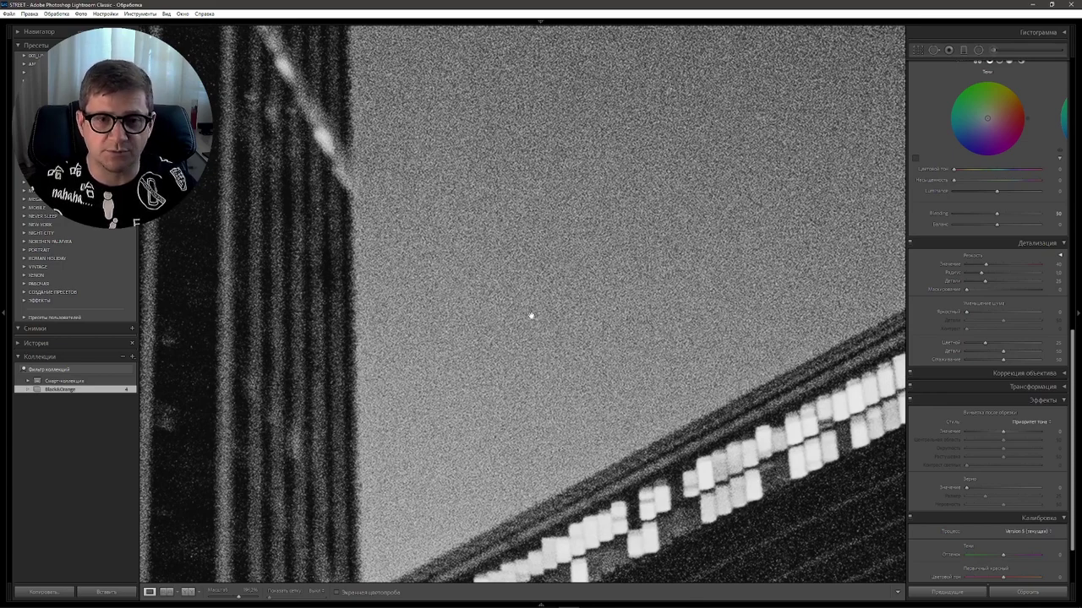
pyautogui.hotkey('ctrl', '-')
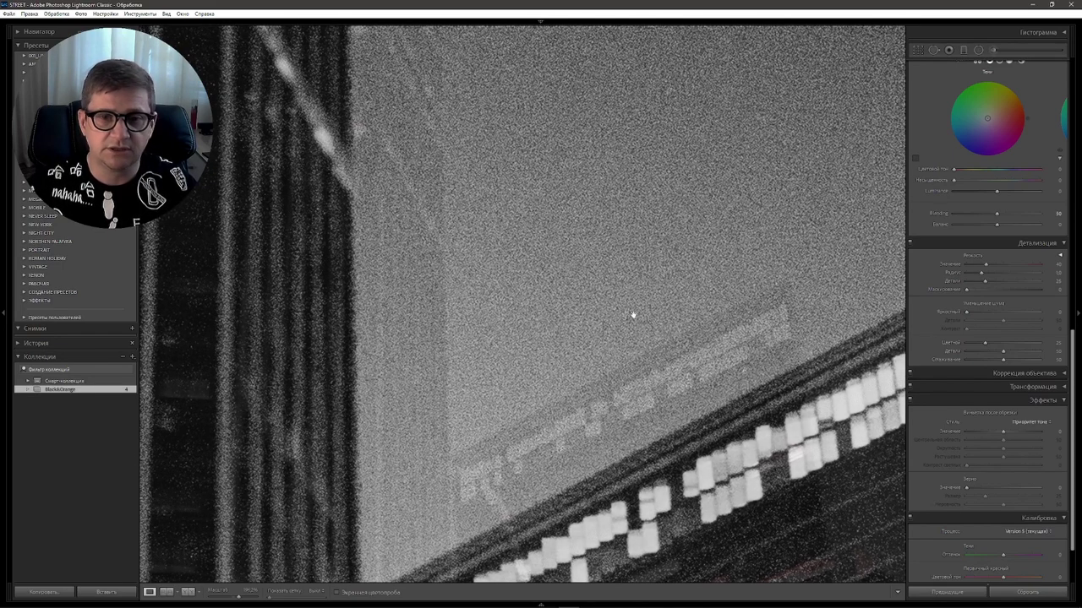
pyautogui.scroll(-3, 642, 236)
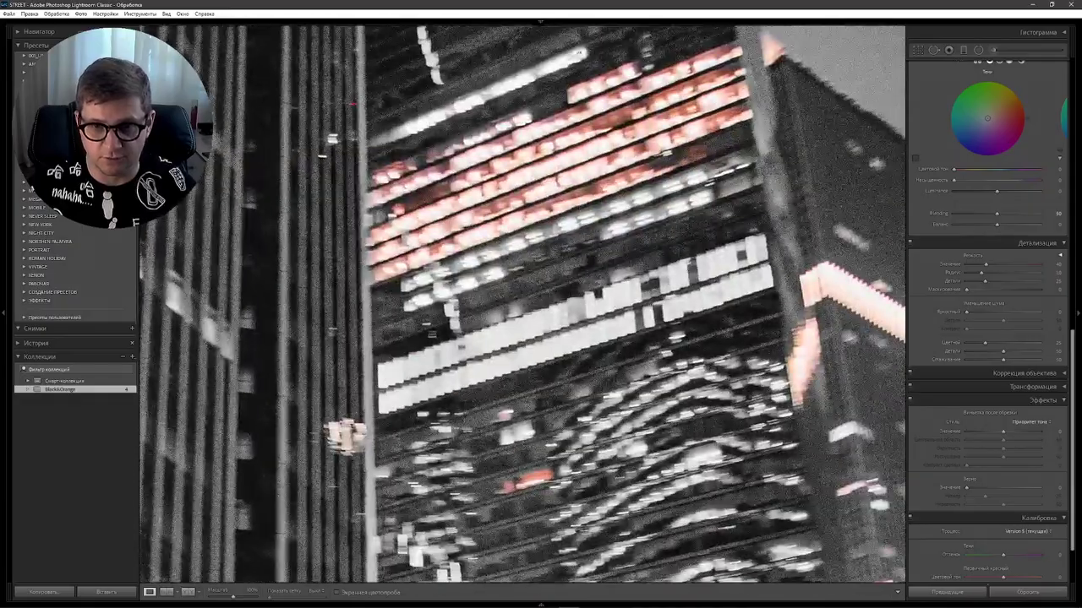
pyautogui.scroll(-3, 608, 316)
pyautogui.scroll(-3, 608, 316)
pyautogui.scroll(-3, 599, 317)
pyautogui.scroll(-5, 598, 317)
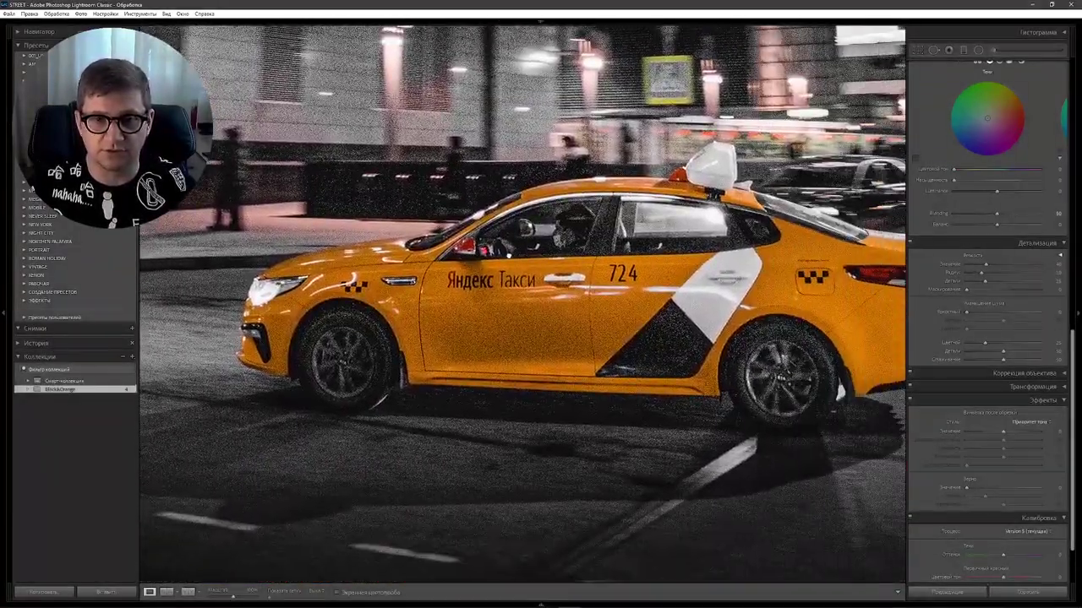
pyautogui.moveTo(524, 304); pyautogui.dragTo(605, 332)
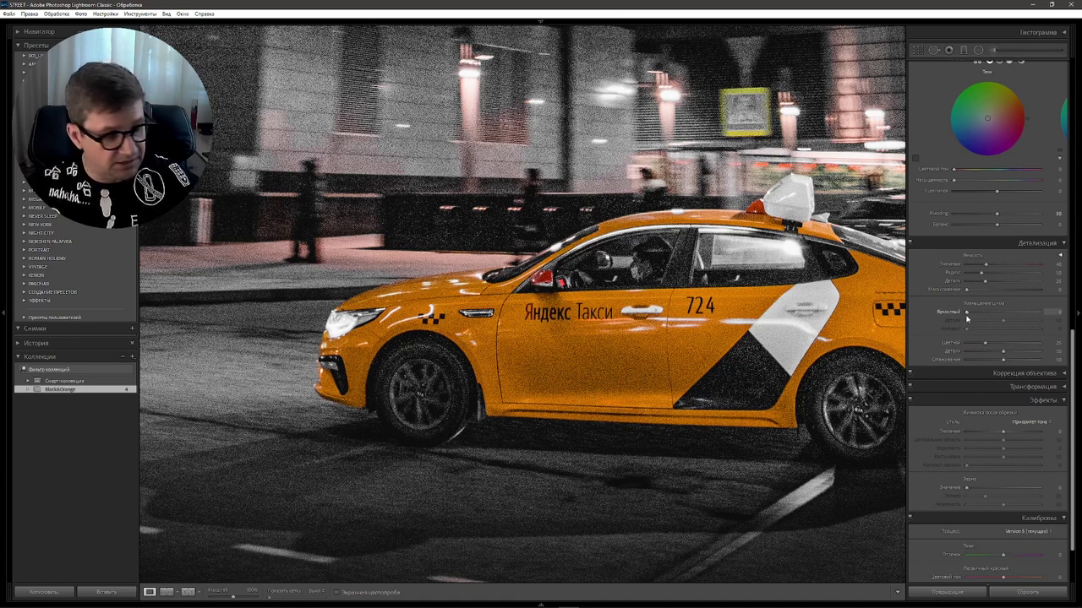
pyautogui.moveTo(968, 314); pyautogui.dragTo(999, 314)
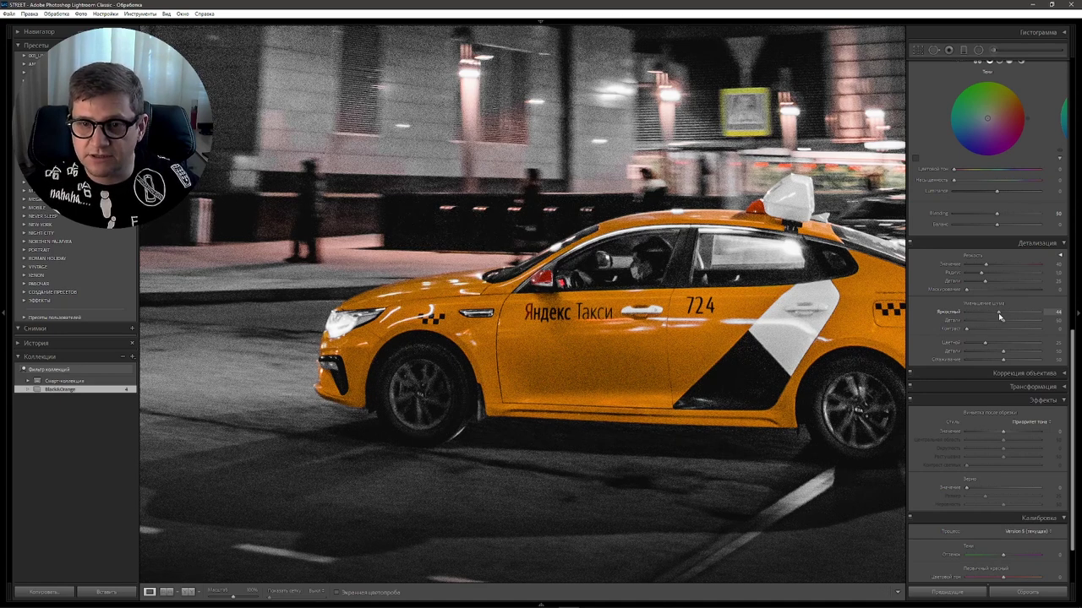
pyautogui.moveTo(1000, 316); pyautogui.dragTo(997, 314)
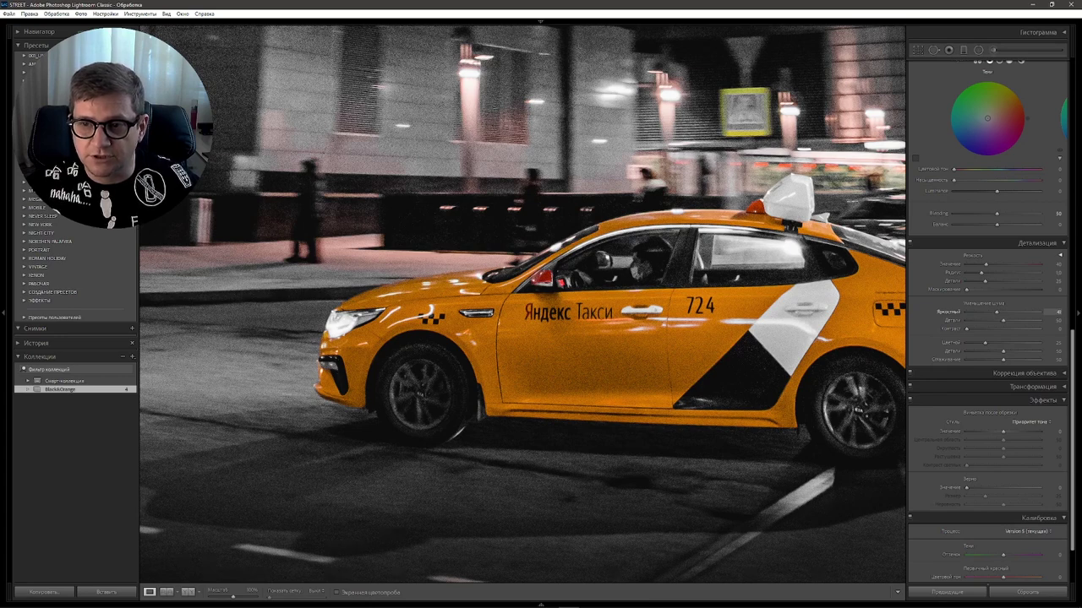
# Recheck the taxi at 100% and raise noise-reduction Detail and Contrast to 20
pyautogui.click(638, 341)
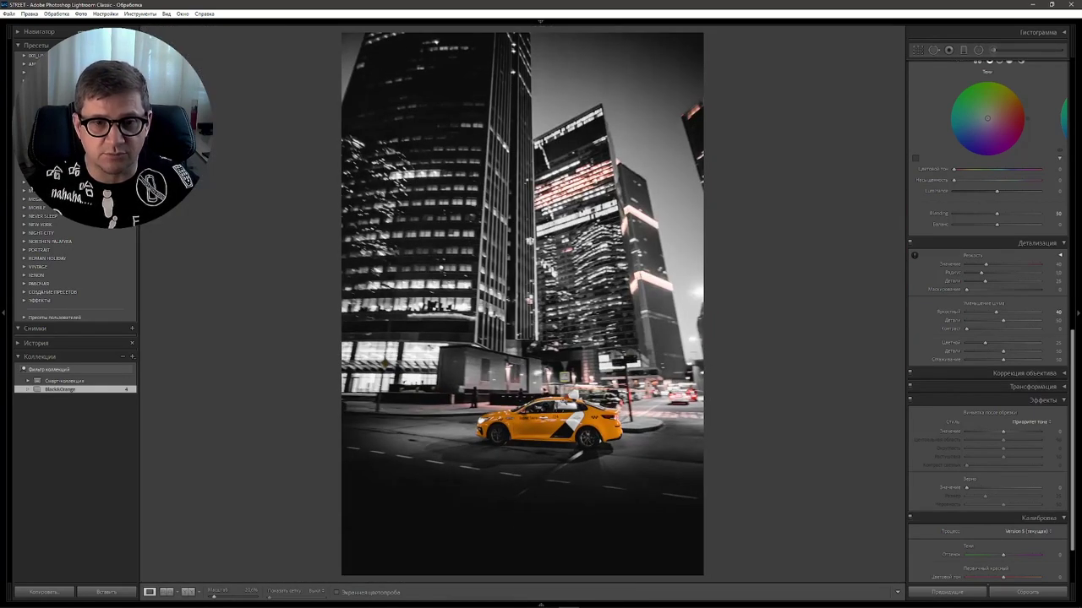
pyautogui.click(566, 413)
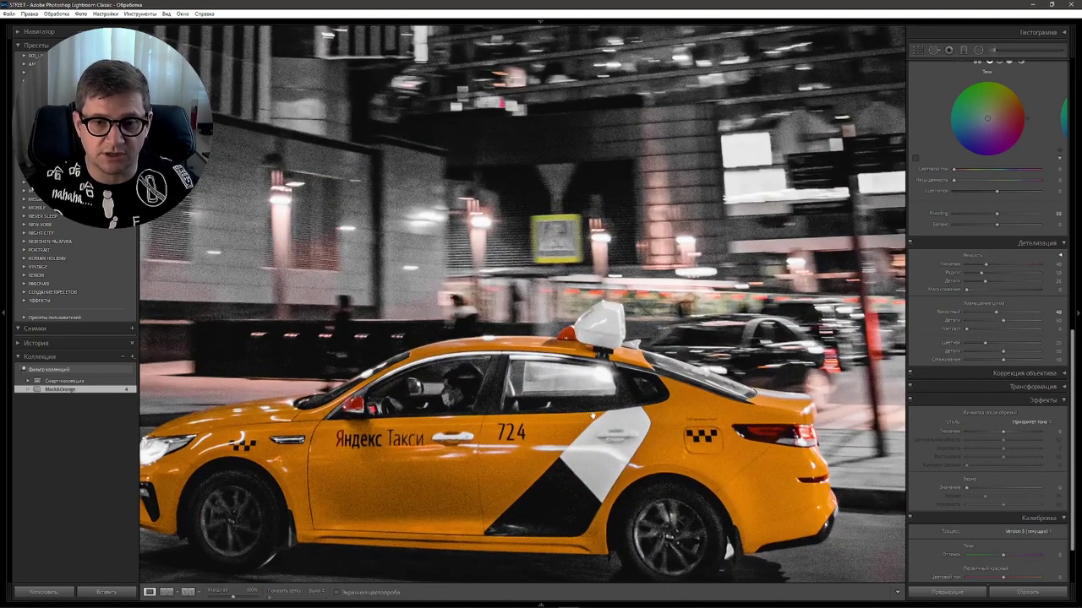
pyautogui.moveTo(593, 416); pyautogui.dragTo(679, 162)
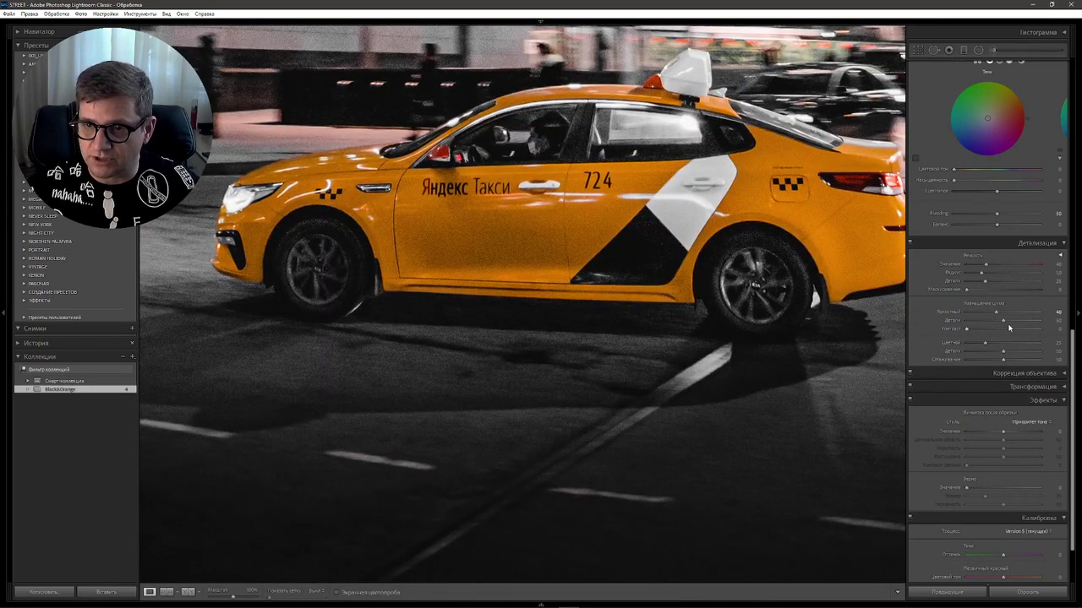
pyautogui.moveTo(1003, 321); pyautogui.dragTo(1009, 323)
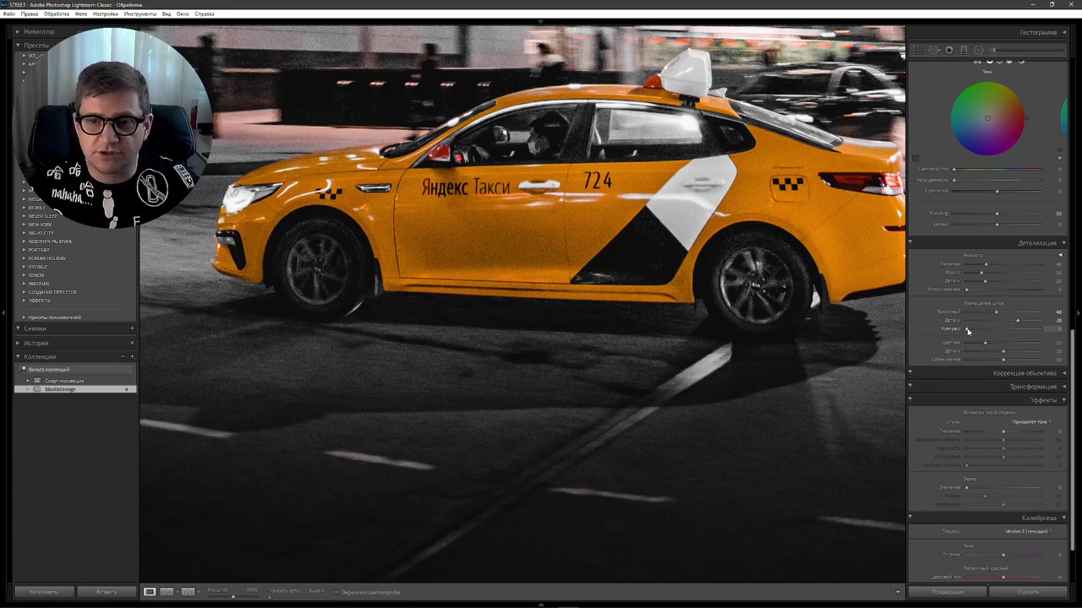
pyautogui.moveTo(968, 331); pyautogui.dragTo(988, 330)
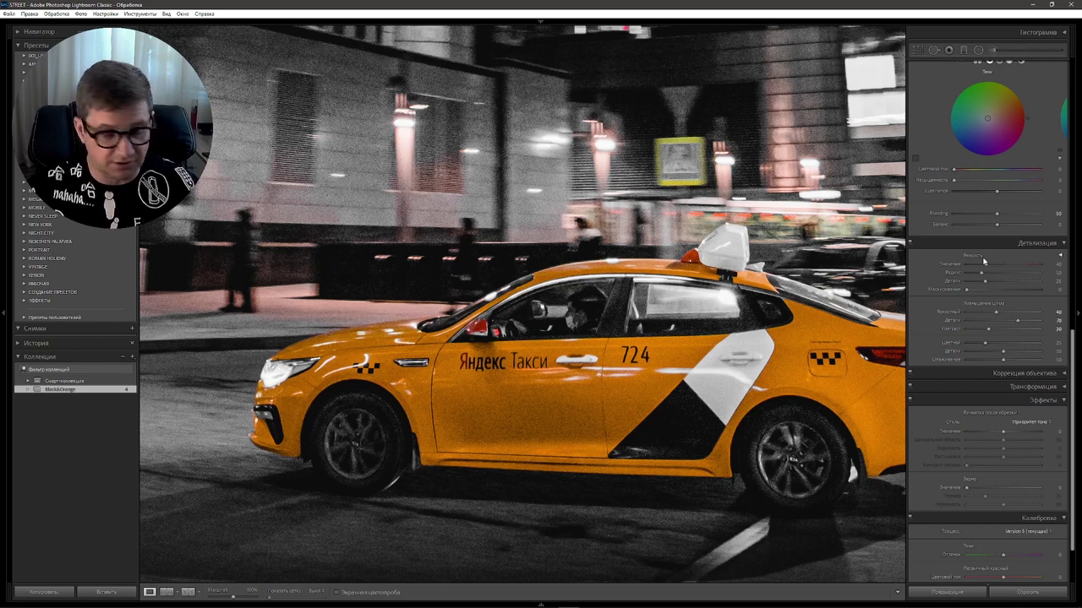
# In Detail > Sharpening, use Amount 100, Radius 0.8 and Detail 35
pyautogui.moveTo(983, 263); pyautogui.dragTo(1013, 269)
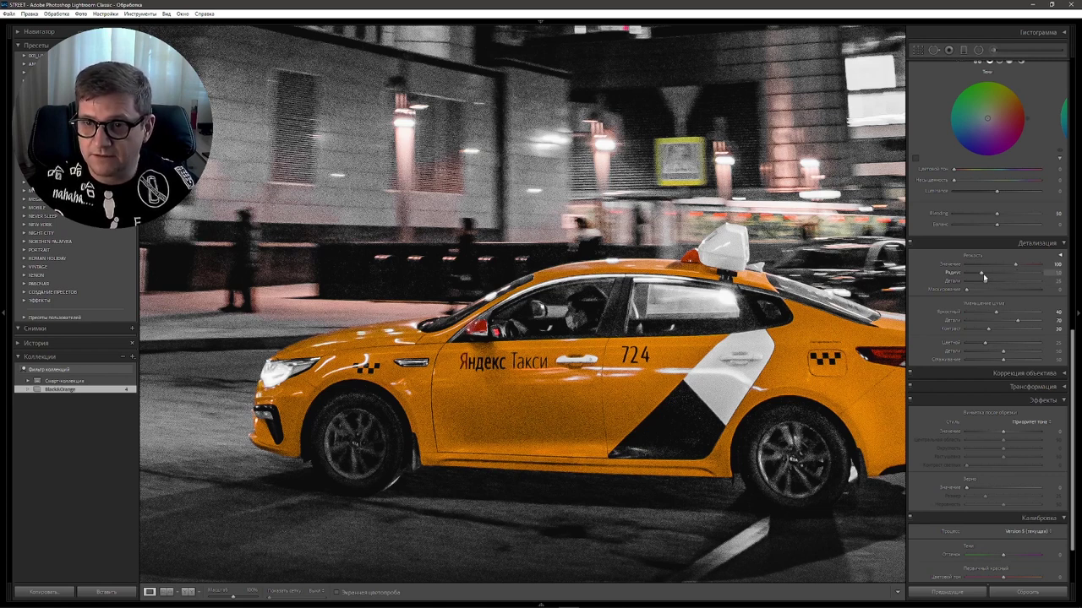
pyautogui.moveTo(984, 274); pyautogui.dragTo(981, 277)
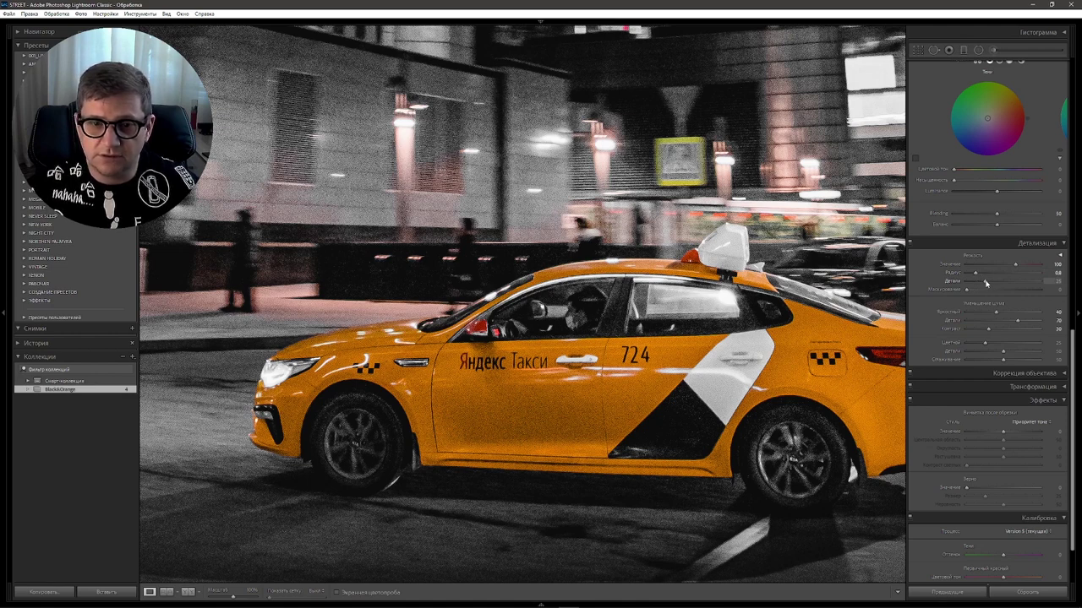
pyautogui.moveTo(986, 283); pyautogui.dragTo(993, 283)
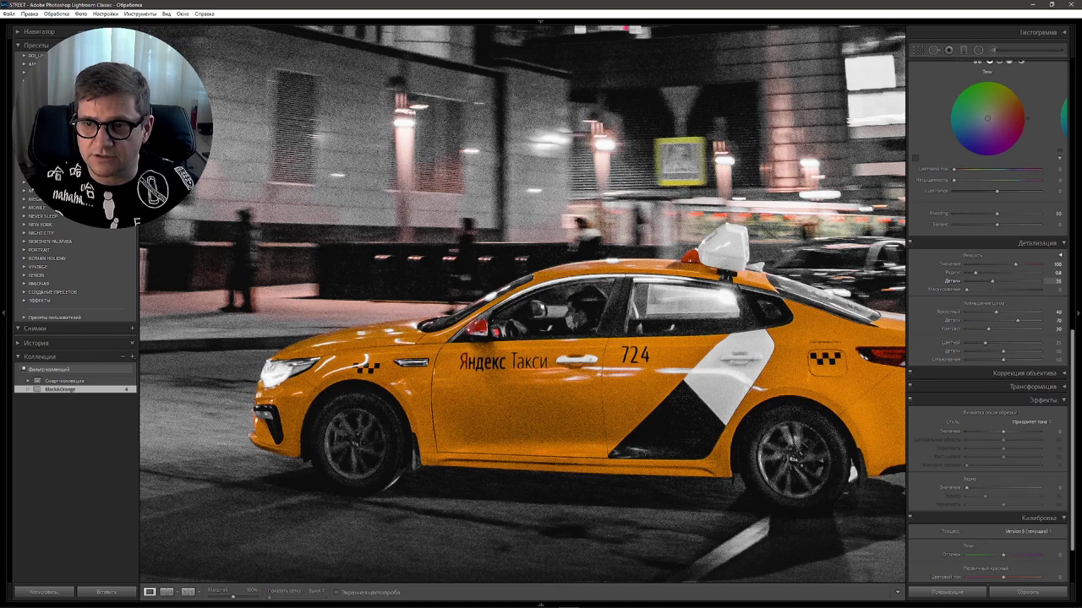
# Fit the whole photo in view and apply a post-crop vignette of about -14
pyautogui.click(558, 295)
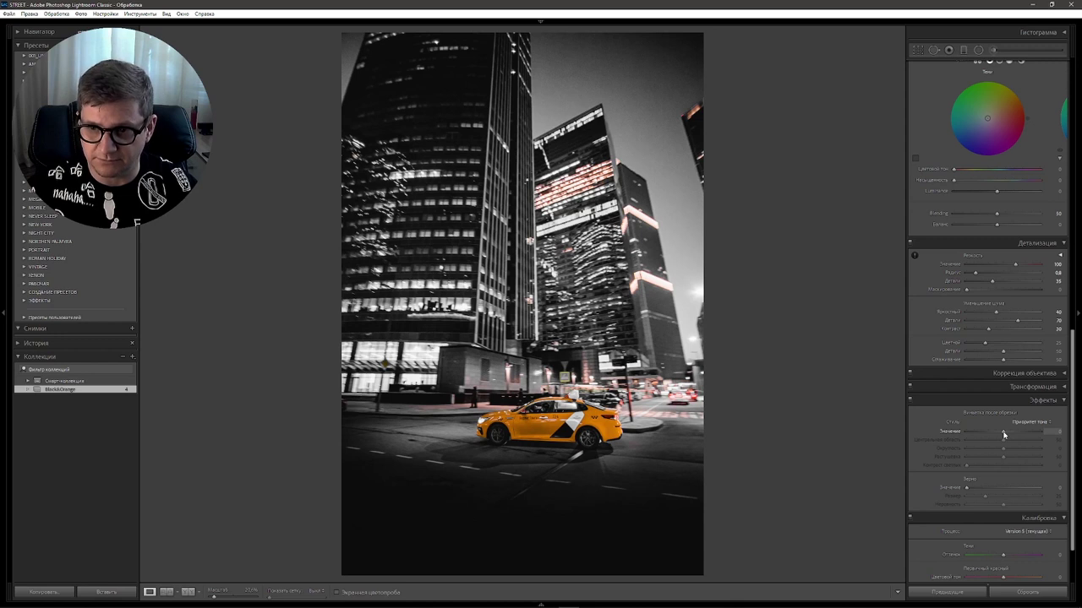
pyautogui.moveTo(1003, 435); pyautogui.dragTo(998, 434)
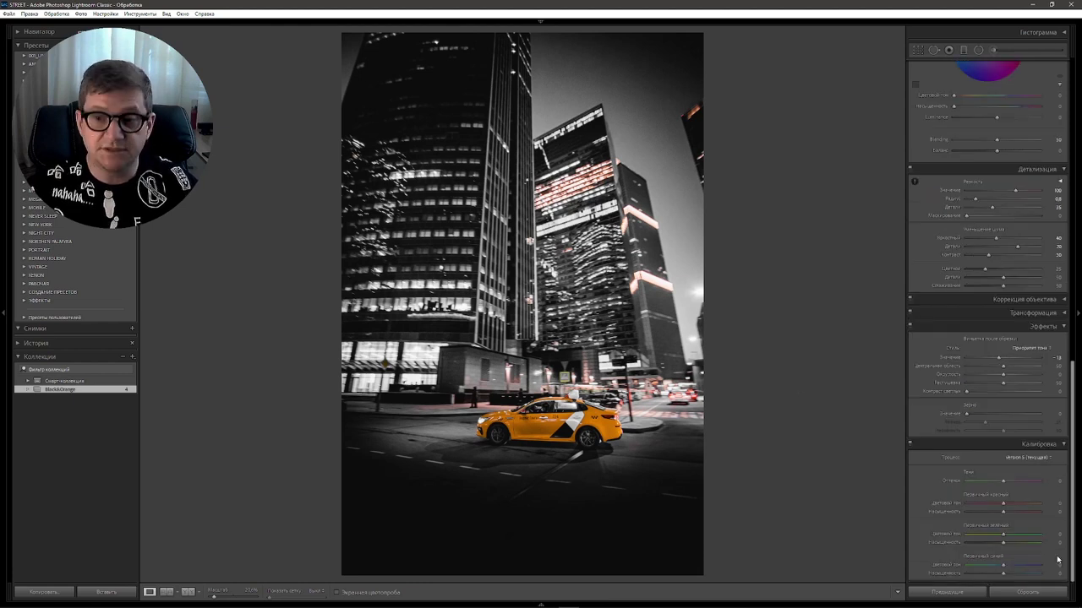
# In Calibration, raise Blue Primary saturation to +10 and settle Green Primary hue at -25
pyautogui.scroll(-2, 1075, 359)
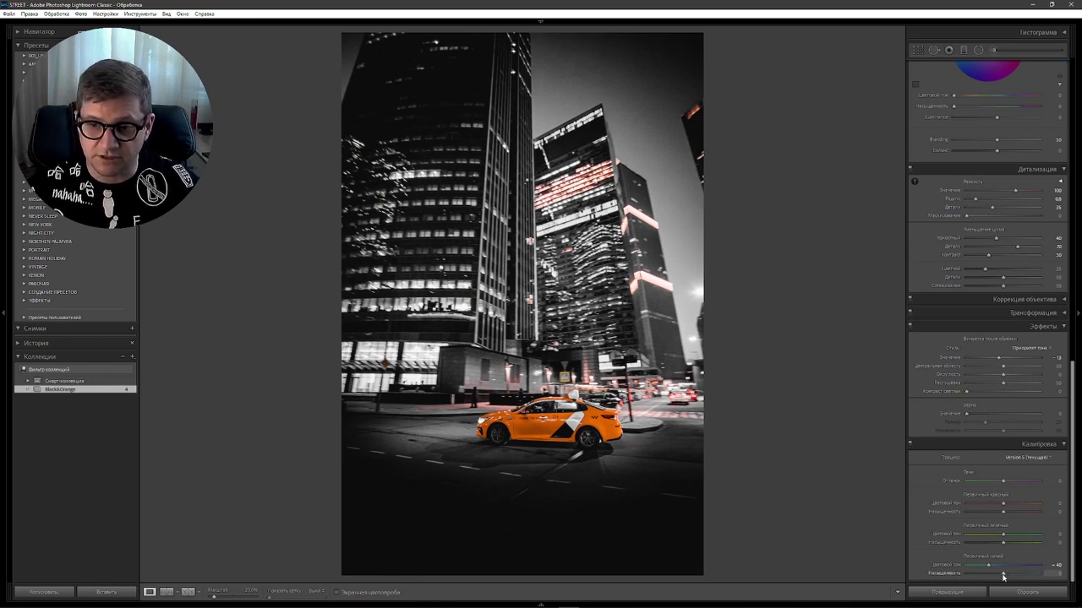
pyautogui.moveTo(1002, 574); pyautogui.dragTo(1001, 574)
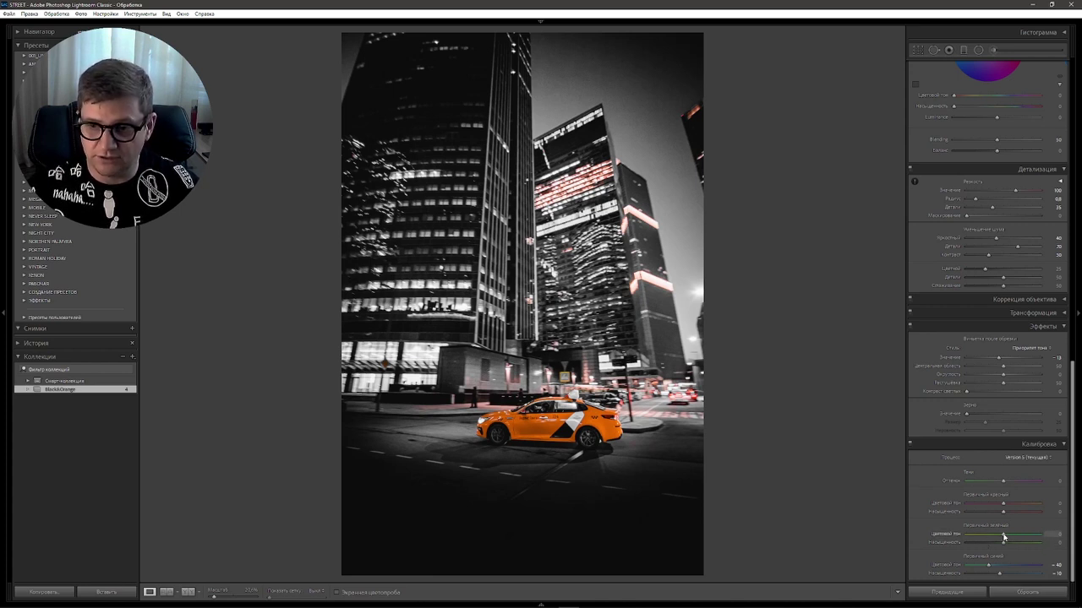
pyautogui.moveTo(1005, 539)
pyautogui.mouseDown()
pyautogui.moveTo(1031, 542)
pyautogui.moveTo(963, 526)
pyautogui.mouseUp()
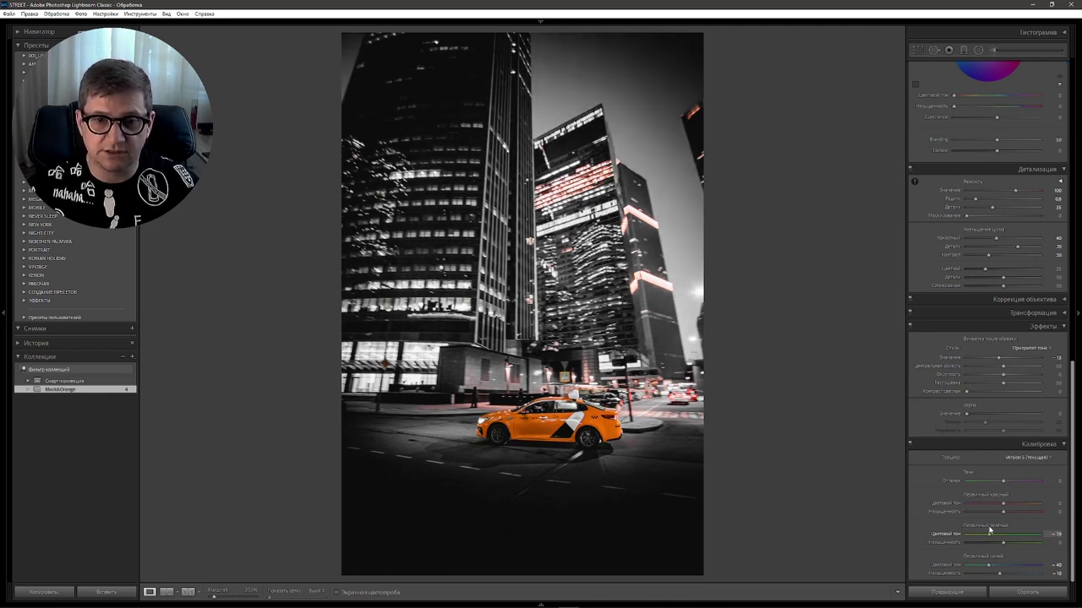
pyautogui.moveTo(963, 525); pyautogui.dragTo(1036, 534)
pyautogui.moveTo(661, 403); pyautogui.dragTo(617, 387)
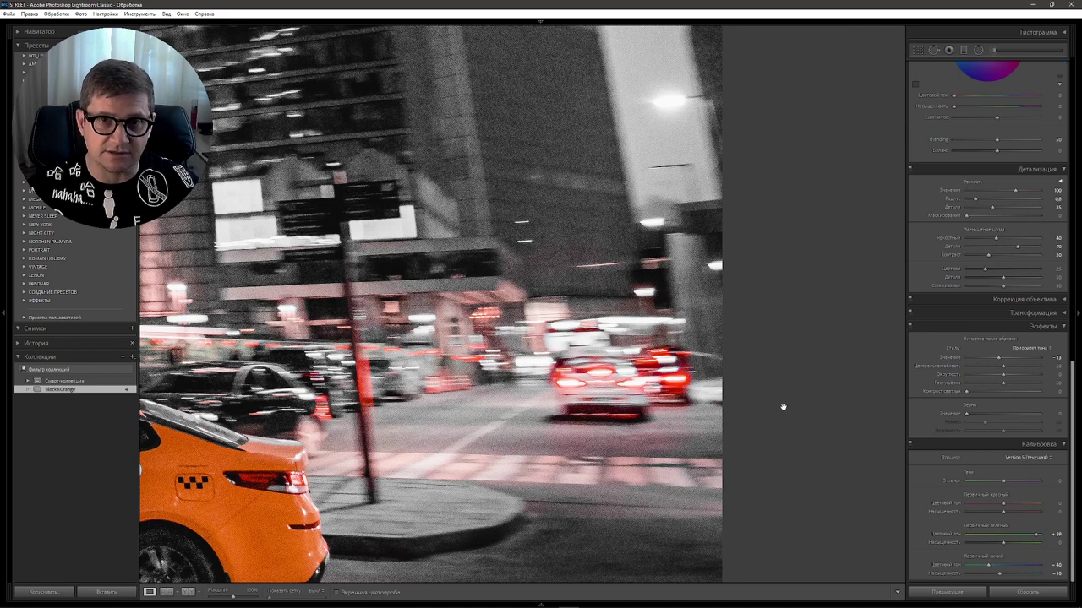
pyautogui.moveTo(1038, 537); pyautogui.dragTo(997, 537)
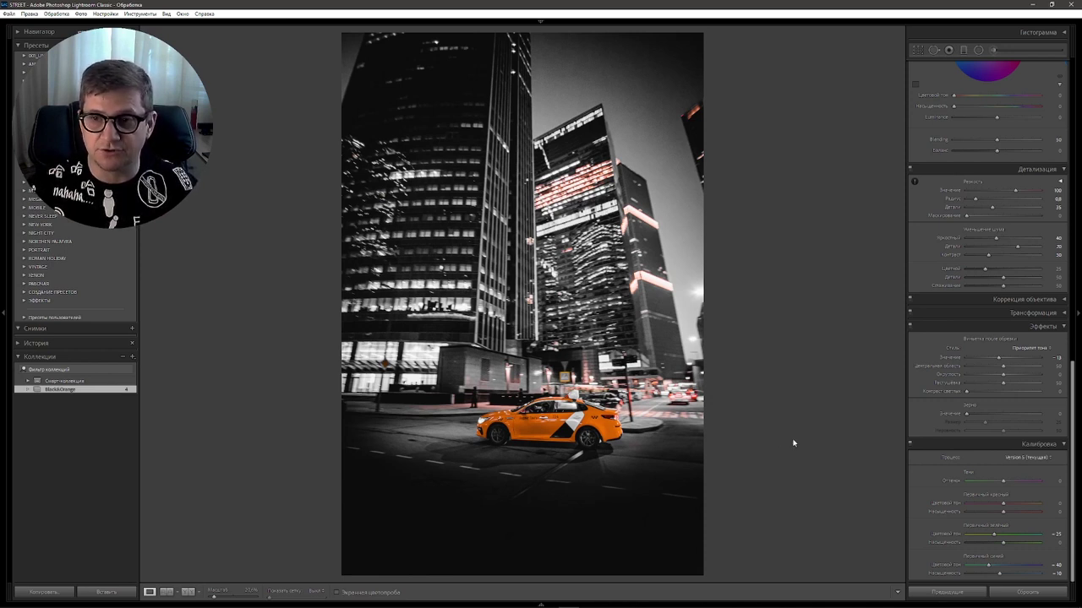
pyautogui.scroll(8, 1062, 474)
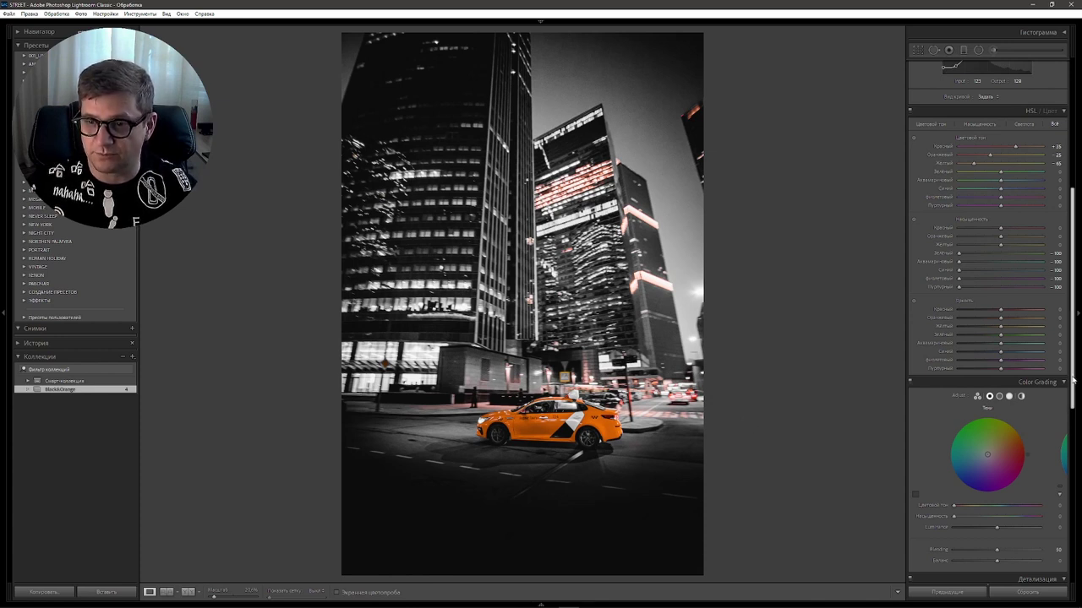
# Tint the shadows orange in Color Grading: saturation 7, hue 36, luminance +10
pyautogui.scroll(-3, 1063, 380)
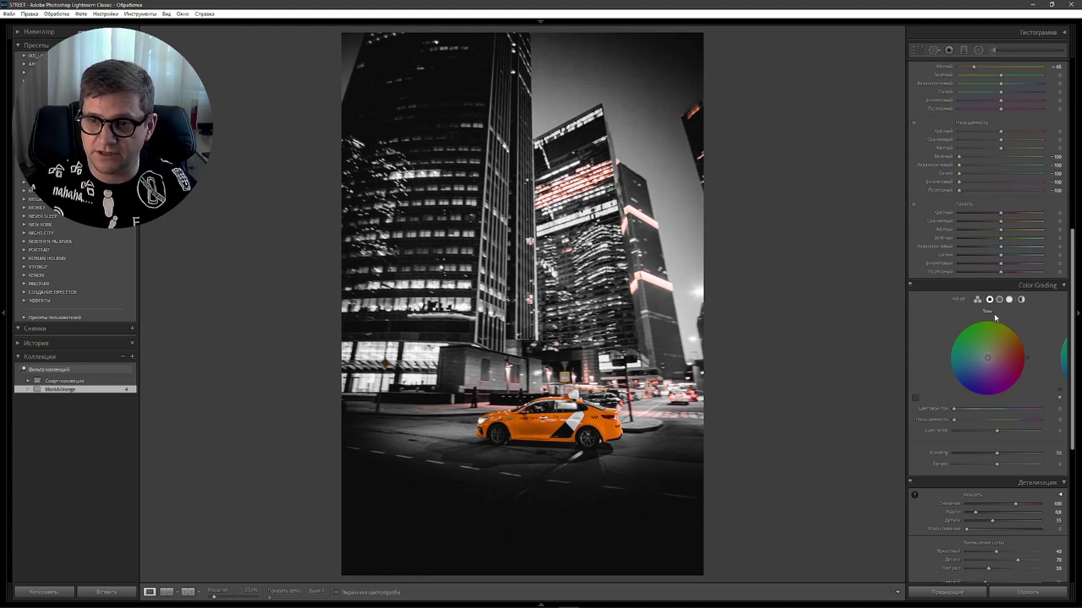
pyautogui.click(1052, 420)
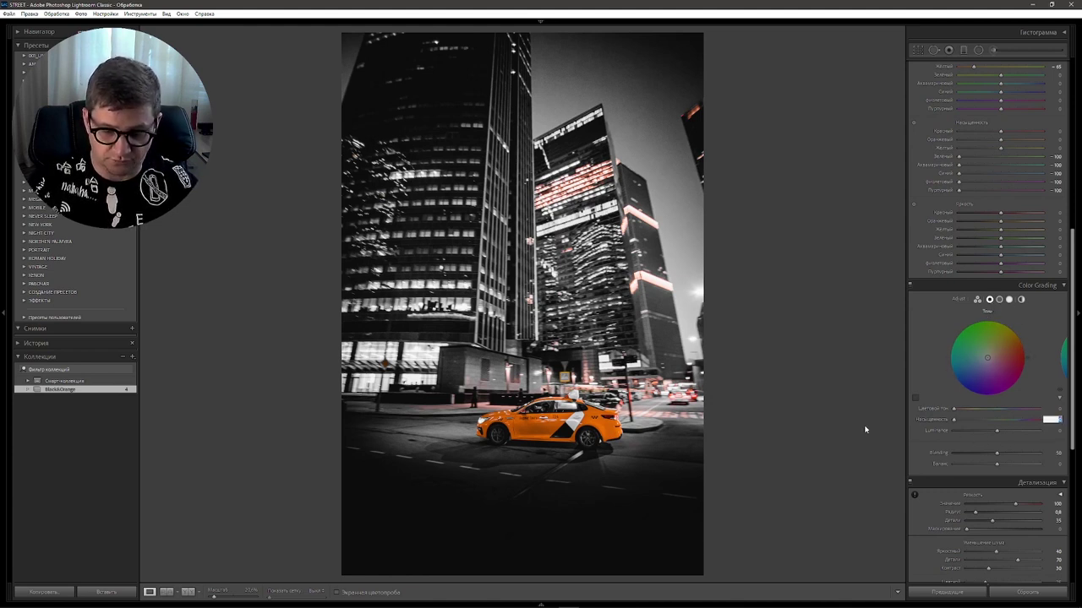
pyautogui.write('7')
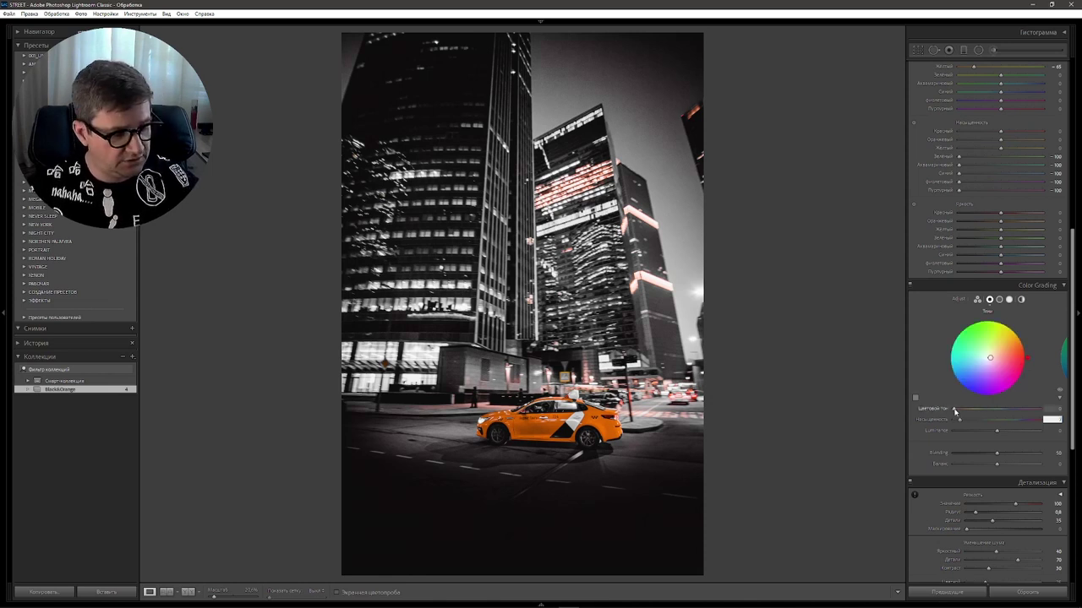
pyautogui.moveTo(955, 411); pyautogui.dragTo(966, 414)
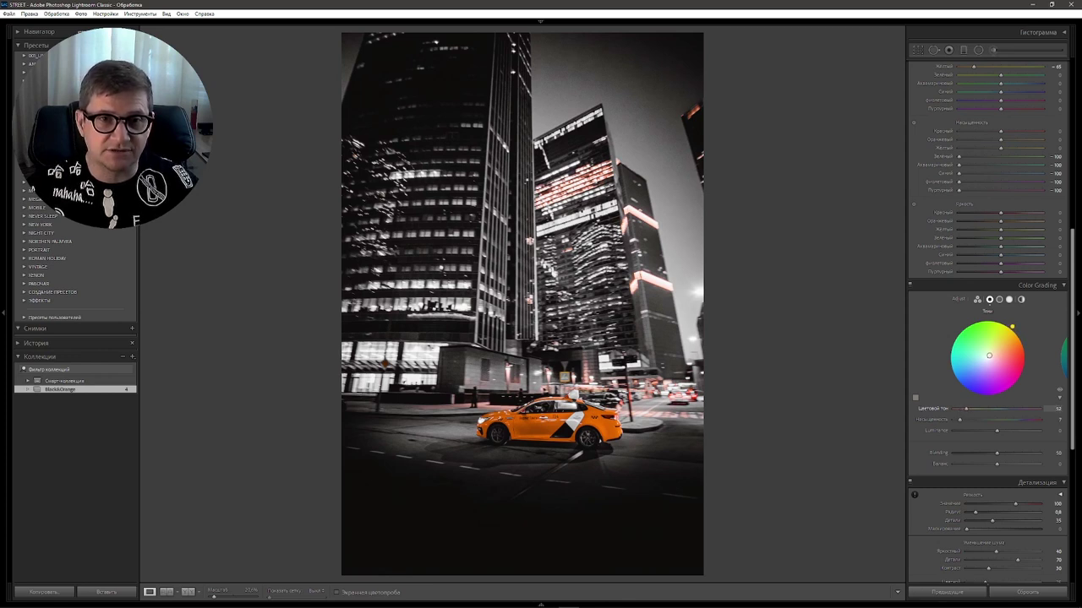
pyautogui.press('Down')
pyautogui.press('Down')
pyautogui.press('Down')
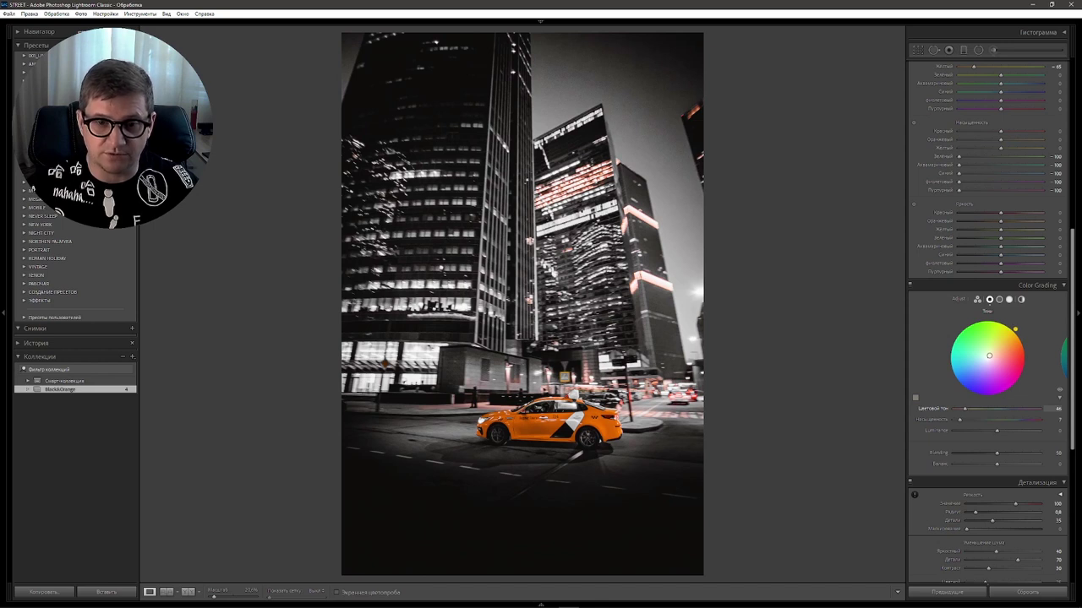
pyautogui.press('Down')
pyautogui.press('Down')
pyautogui.press('Down')
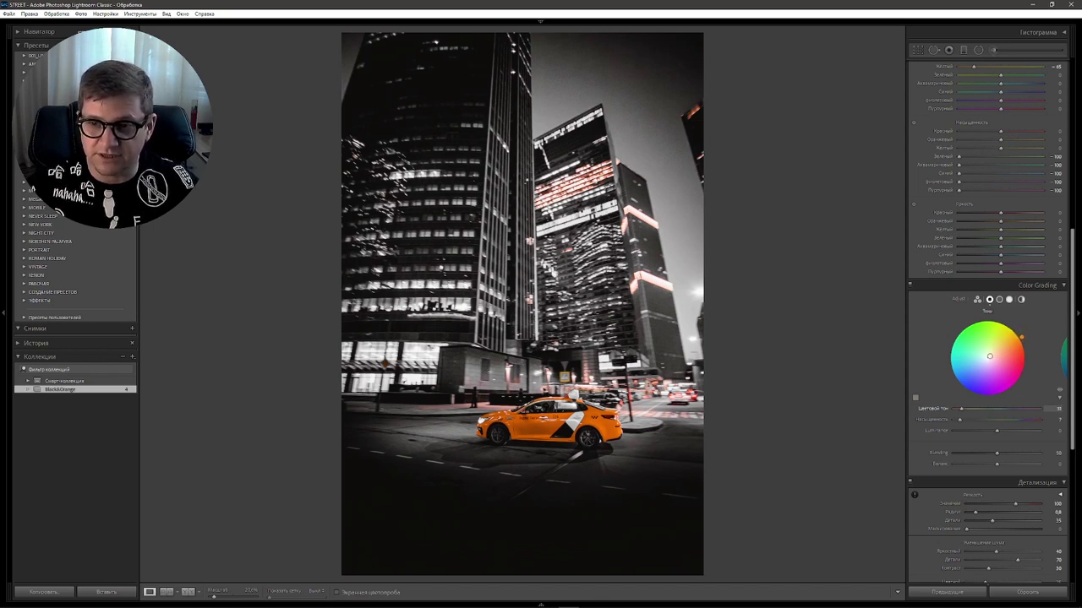
pyautogui.press('Return')
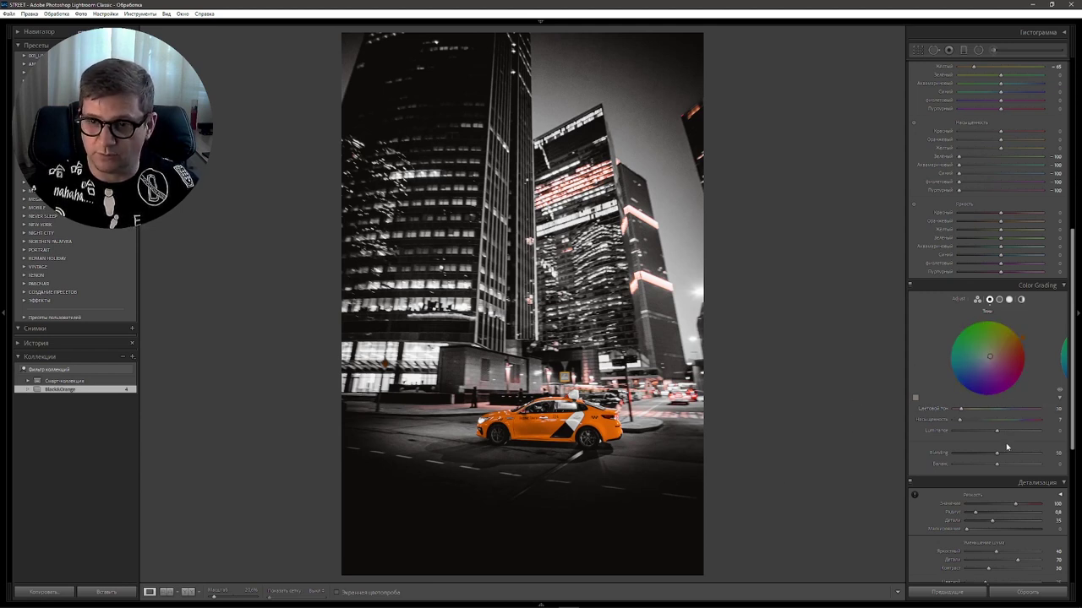
pyautogui.moveTo(997, 433)
pyautogui.mouseDown()
pyautogui.moveTo(973, 437)
pyautogui.moveTo(1009, 437)
pyautogui.moveTo(993, 435)
pyautogui.mouseUp()
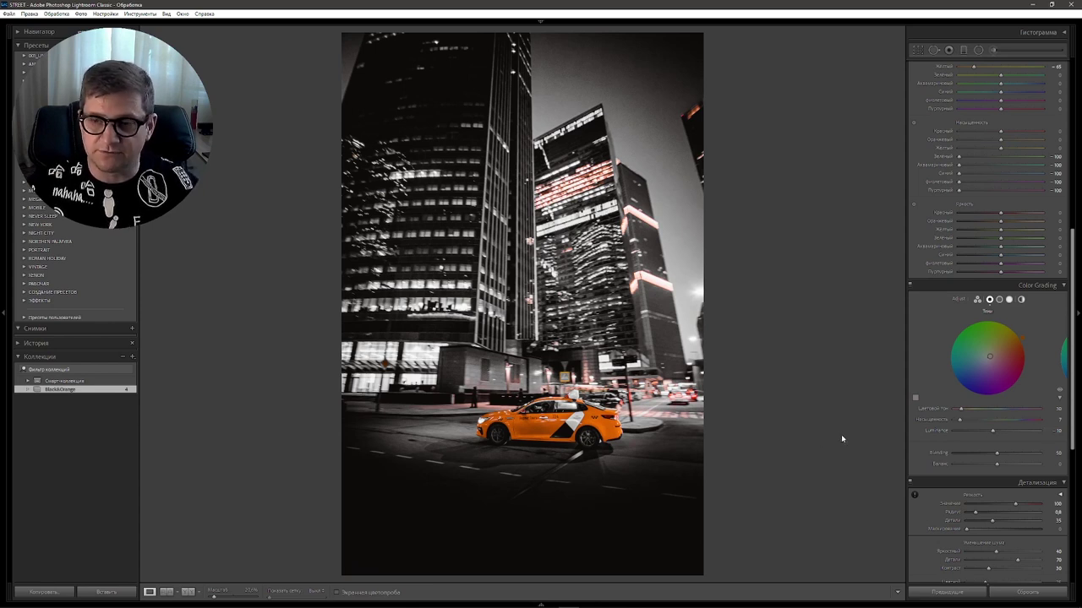
# Add about 22 saturation to the Midtones colour grade
pyautogui.click(999, 300)
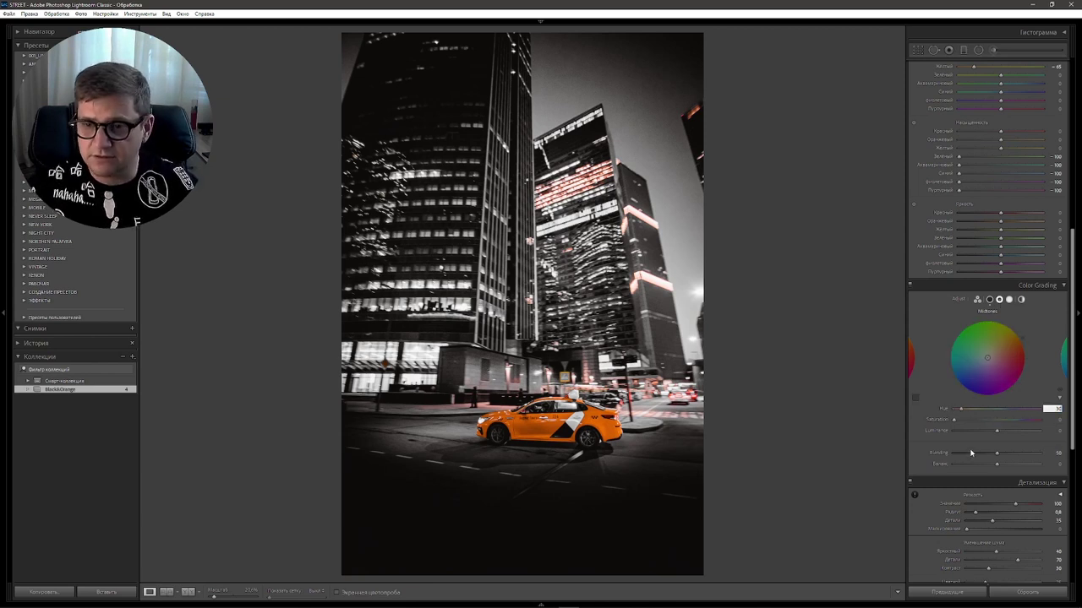
pyautogui.moveTo(954, 420)
pyautogui.mouseDown()
pyautogui.moveTo(975, 420)
pyautogui.moveTo(960, 420)
pyautogui.mouseUp()
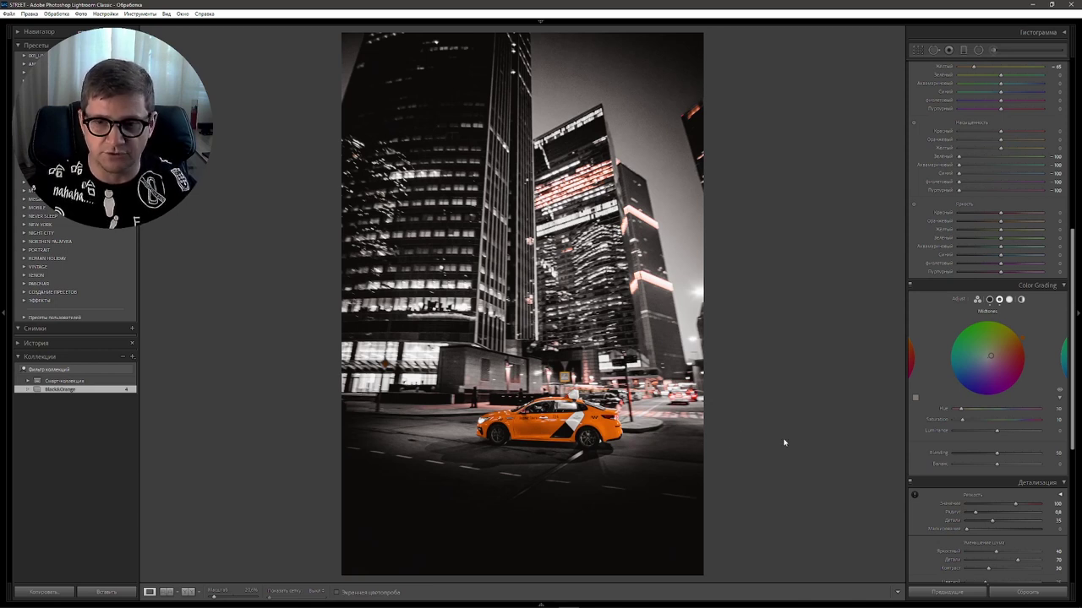
pyautogui.scroll(5, 1047, 299)
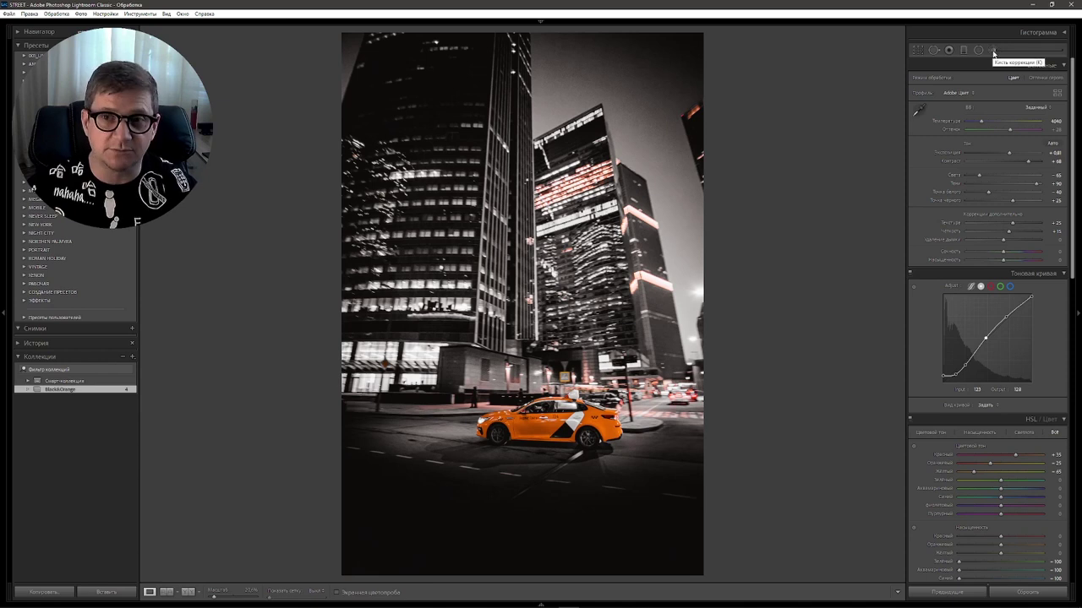
# Start an Adjustment Brush with flow 68 and boosted saturation
pyautogui.click(993, 49)
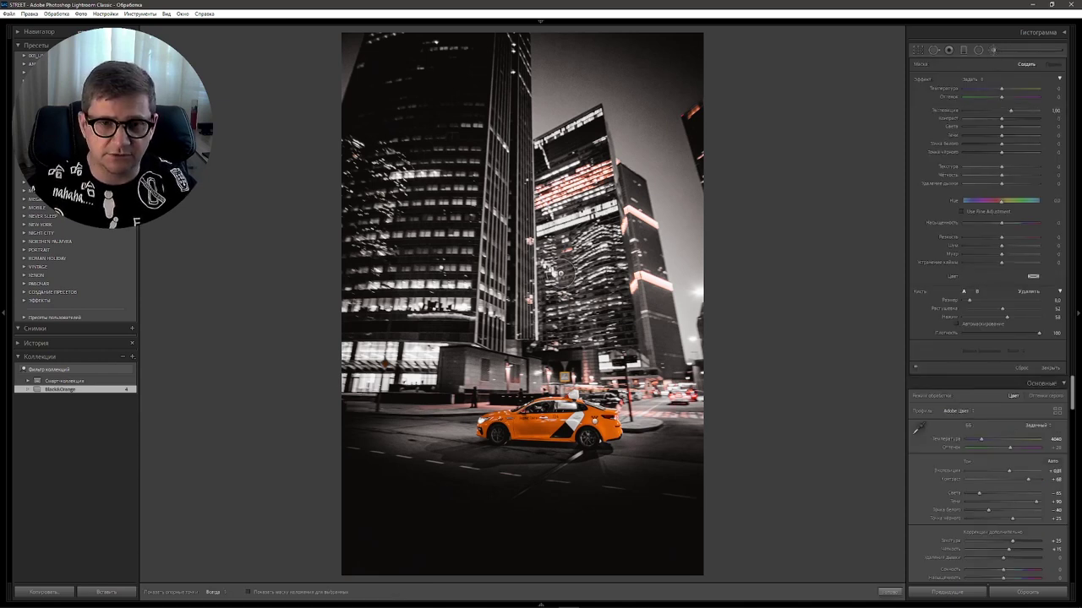
pyautogui.scroll(-4, 566, 245)
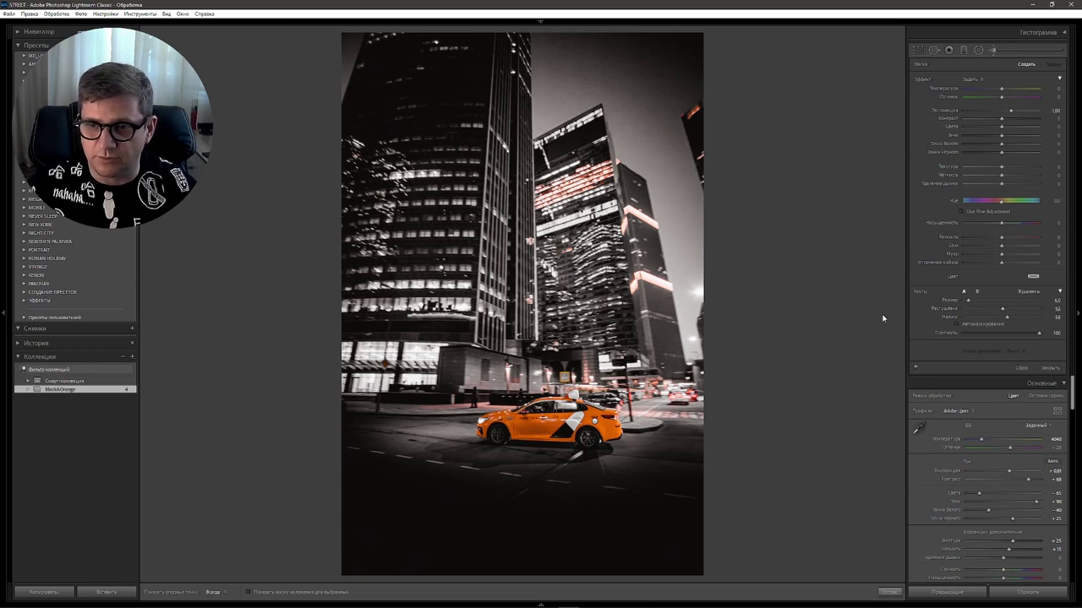
pyautogui.moveTo(1009, 318); pyautogui.dragTo(1015, 318)
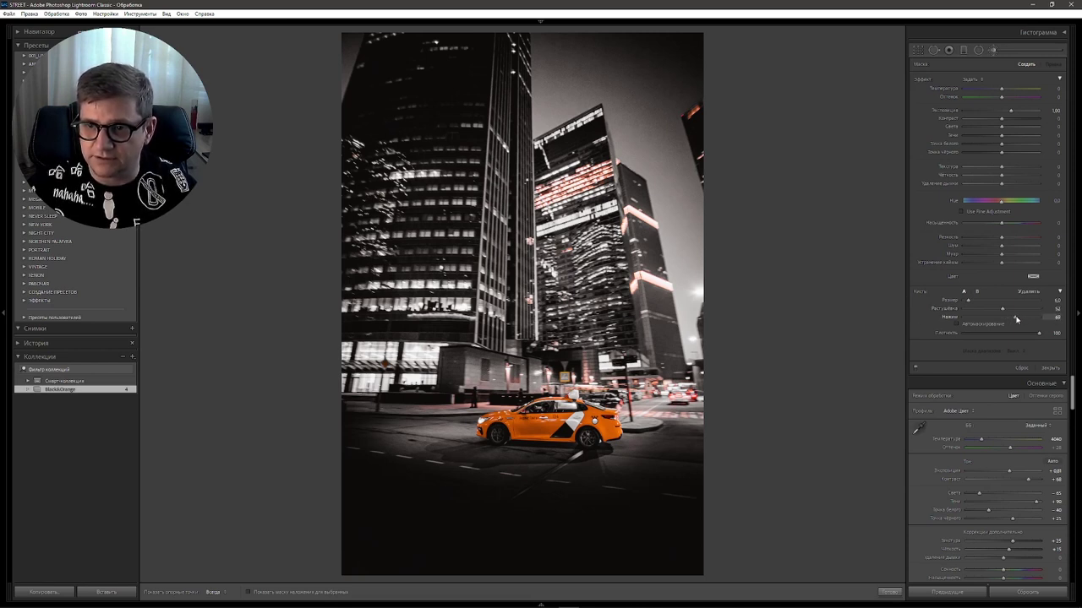
pyautogui.moveTo(1003, 223); pyautogui.dragTo(1022, 224)
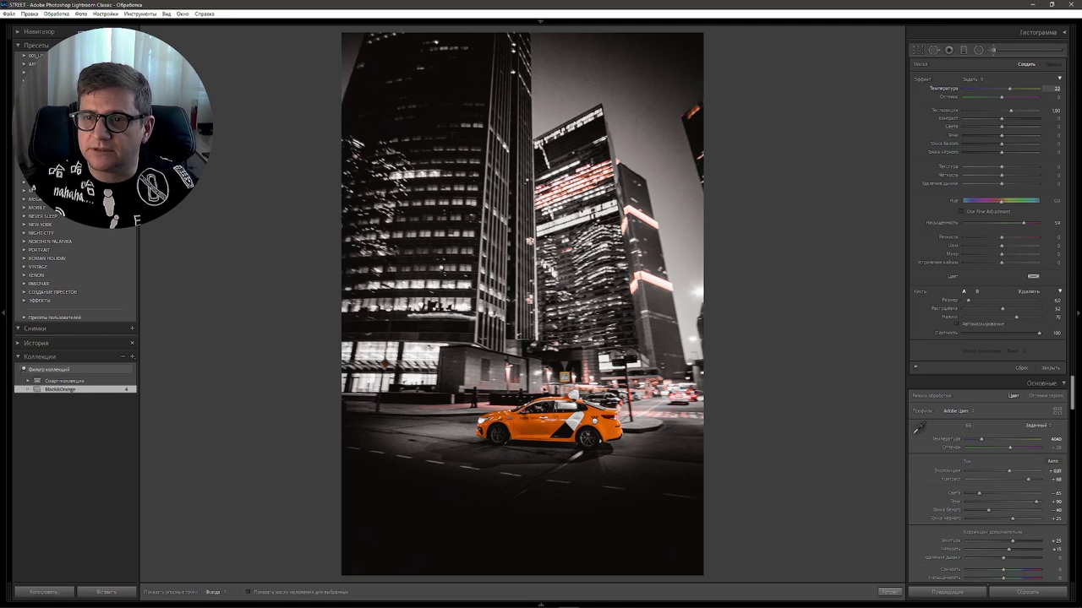
# Set brush temperature to 48 and paint warmth onto the skyscraper windows
pyautogui.write('48')
pyautogui.press('Return')
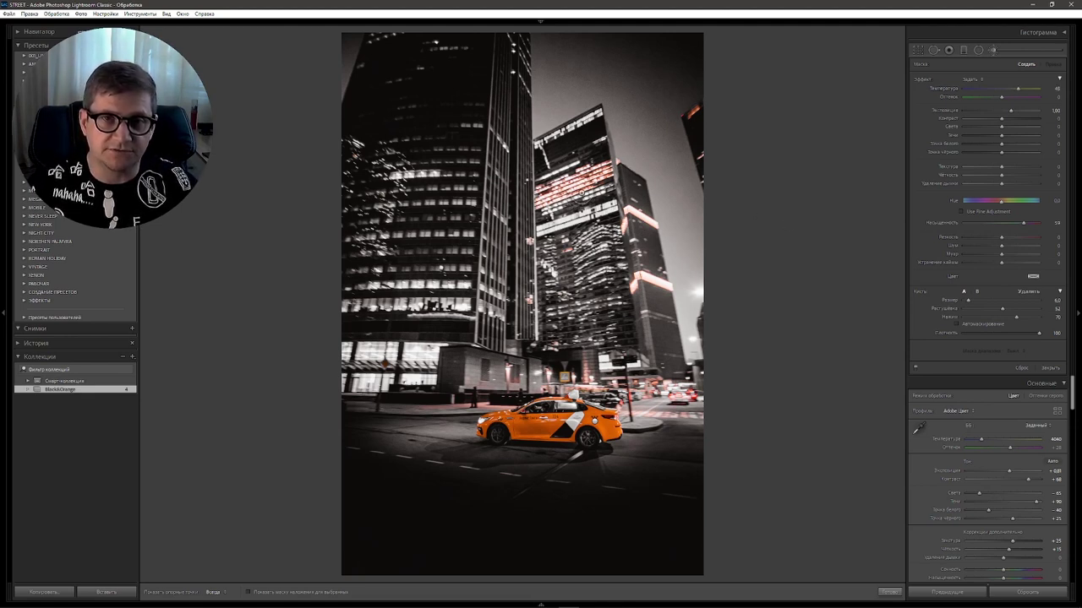
pyautogui.moveTo(583, 201); pyautogui.dragTo(562, 182)
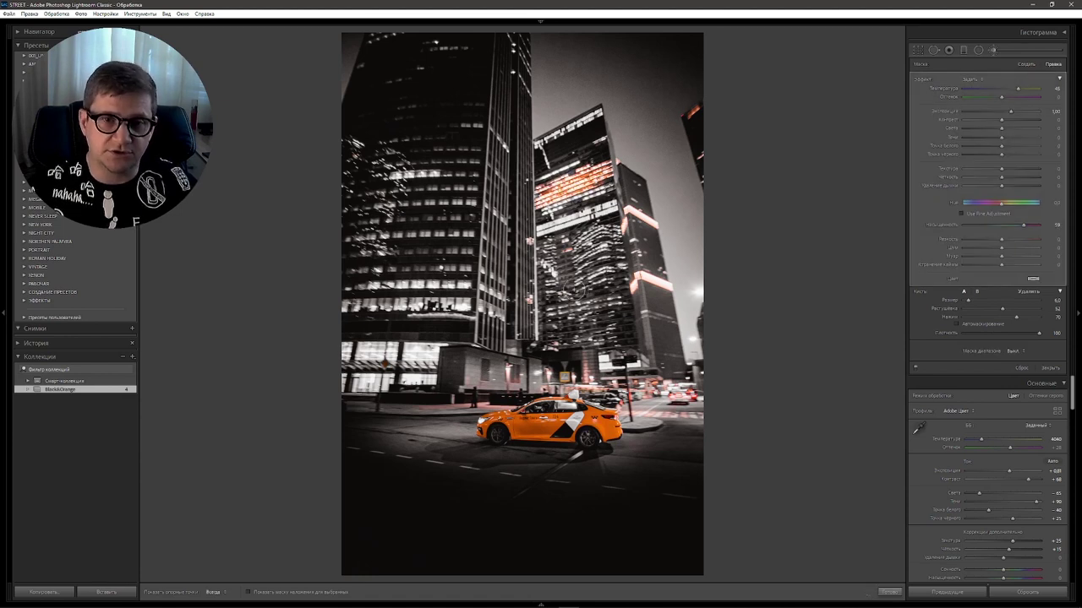
pyautogui.moveTo(587, 251)
pyautogui.mouseDown()
pyautogui.moveTo(592, 279)
pyautogui.moveTo(545, 253)
pyautogui.moveTo(553, 291)
pyautogui.moveTo(636, 287)
pyautogui.mouseUp()
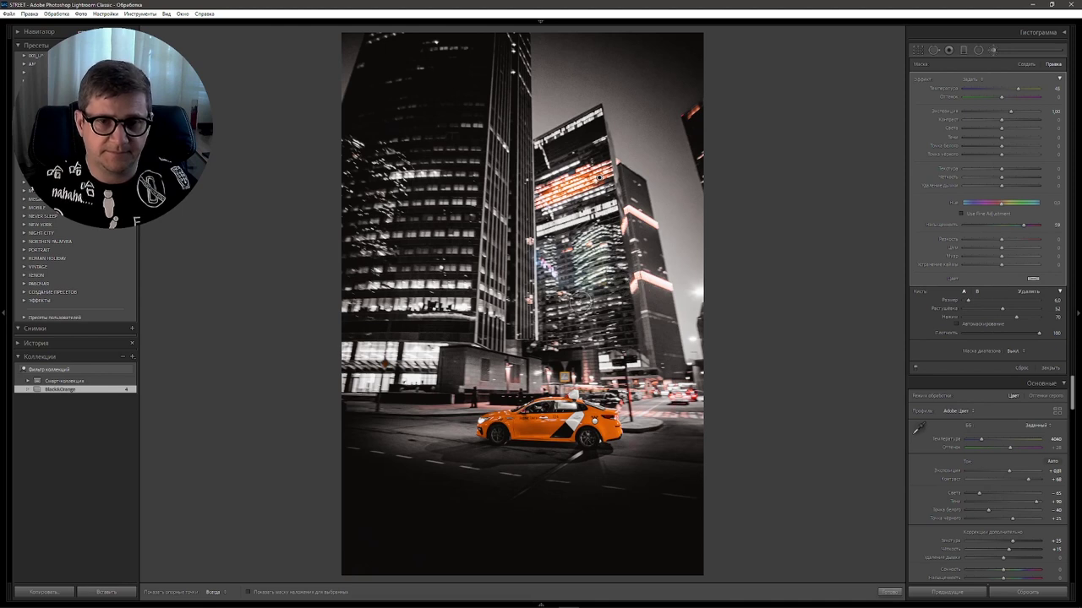
# Brush warm light across the building, street and upper-left windows with a larger brush
pyautogui.press('h')
pyautogui.moveTo(558, 310)
pyautogui.mouseDown()
pyautogui.moveTo(604, 311)
pyautogui.moveTo(589, 326)
pyautogui.mouseUp()
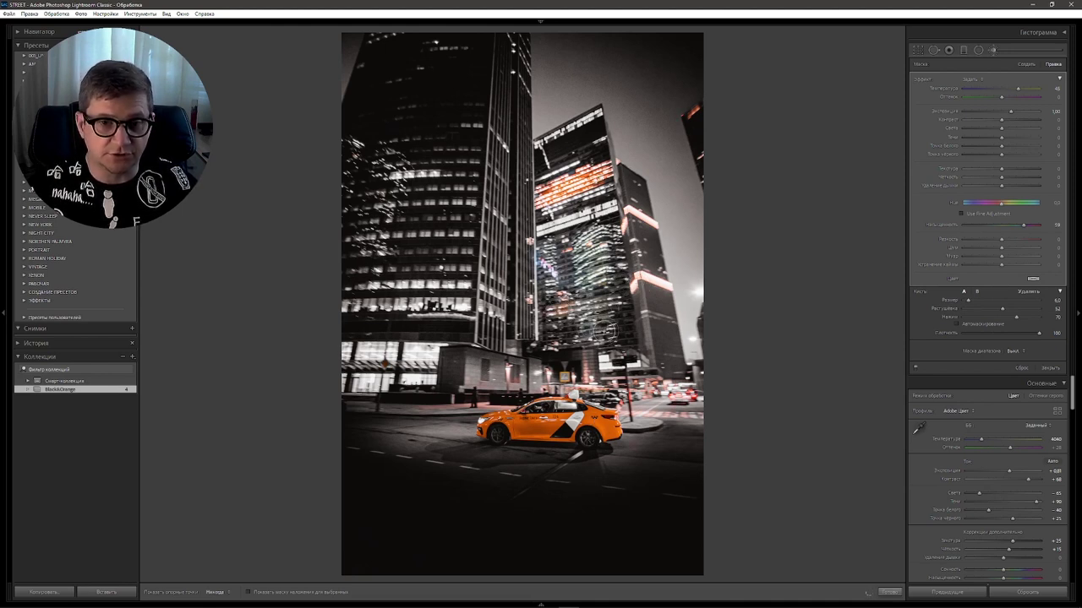
pyautogui.press('h')
pyautogui.press(']')
pyautogui.press(']')
pyautogui.press(']')
pyautogui.press('h')
pyautogui.moveTo(478, 365)
pyautogui.mouseDown()
pyautogui.moveTo(625, 384)
pyautogui.moveTo(661, 377)
pyautogui.mouseUp()
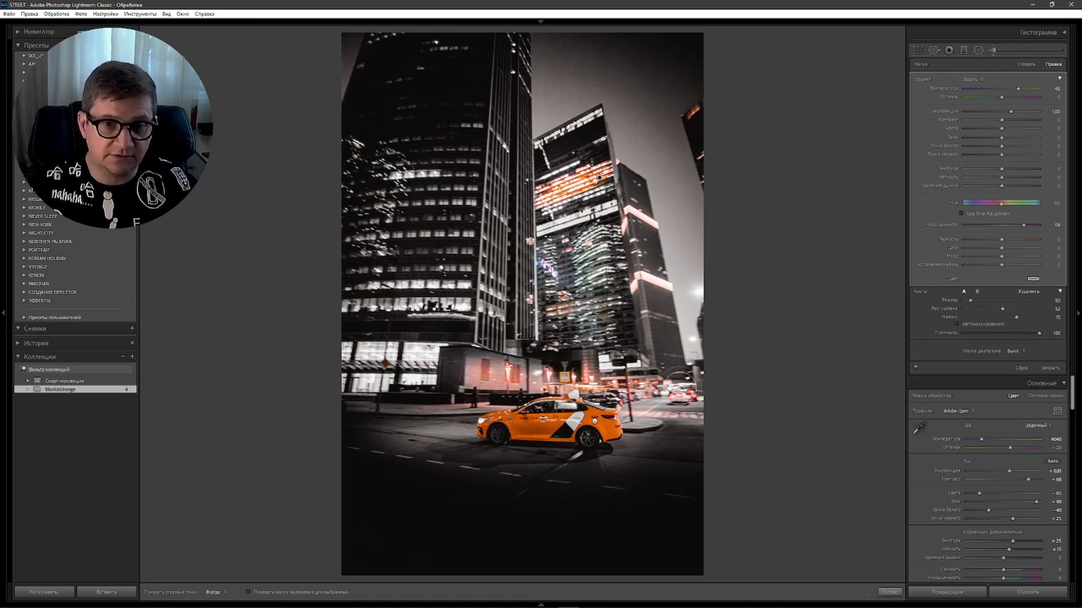
pyautogui.moveTo(422, 148)
pyautogui.mouseDown()
pyautogui.moveTo(376, 207)
pyautogui.moveTo(422, 295)
pyautogui.mouseUp()
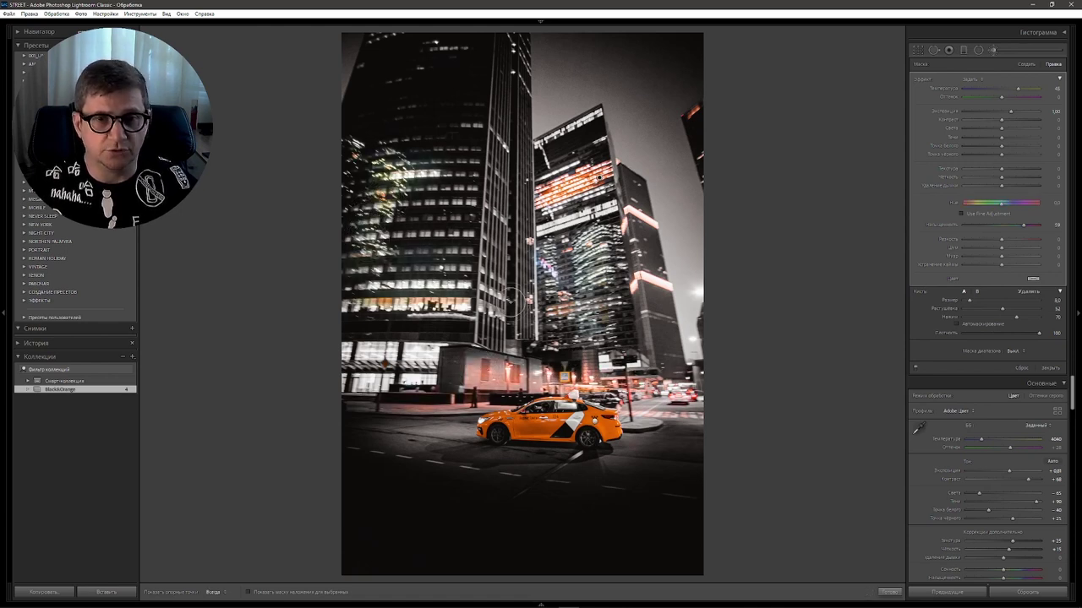
# Paint lower-left windows with a smaller brush, nudge mask Temperature to 56, and finish
pyautogui.press('h')
pyautogui.press('[')
pyautogui.press('[')
pyautogui.press('[')
pyautogui.press('[')
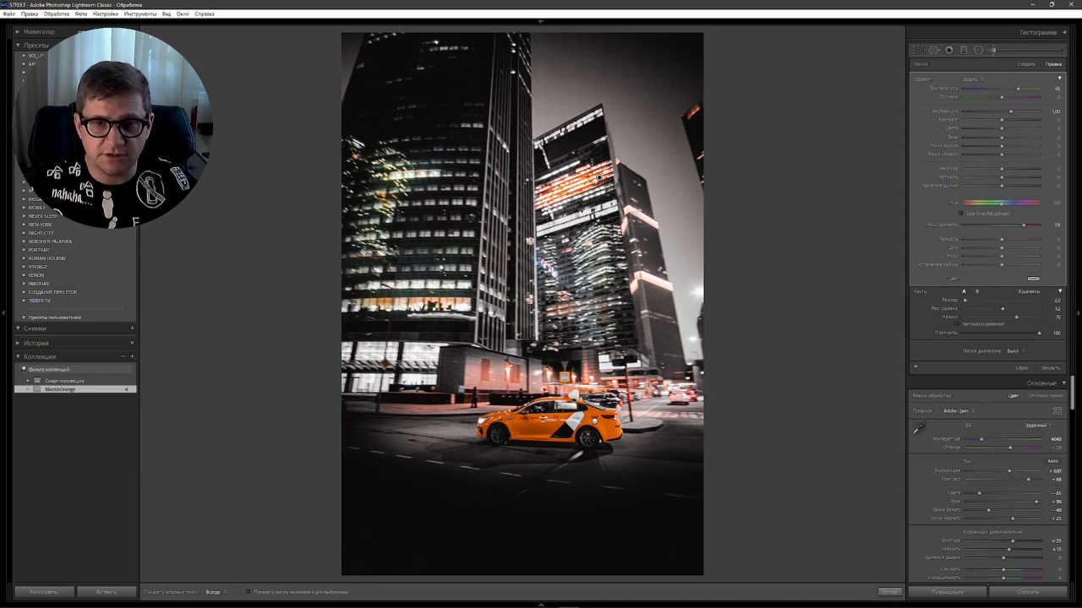
pyautogui.press('h')
pyautogui.moveTo(629, 211); pyautogui.dragTo(651, 220)
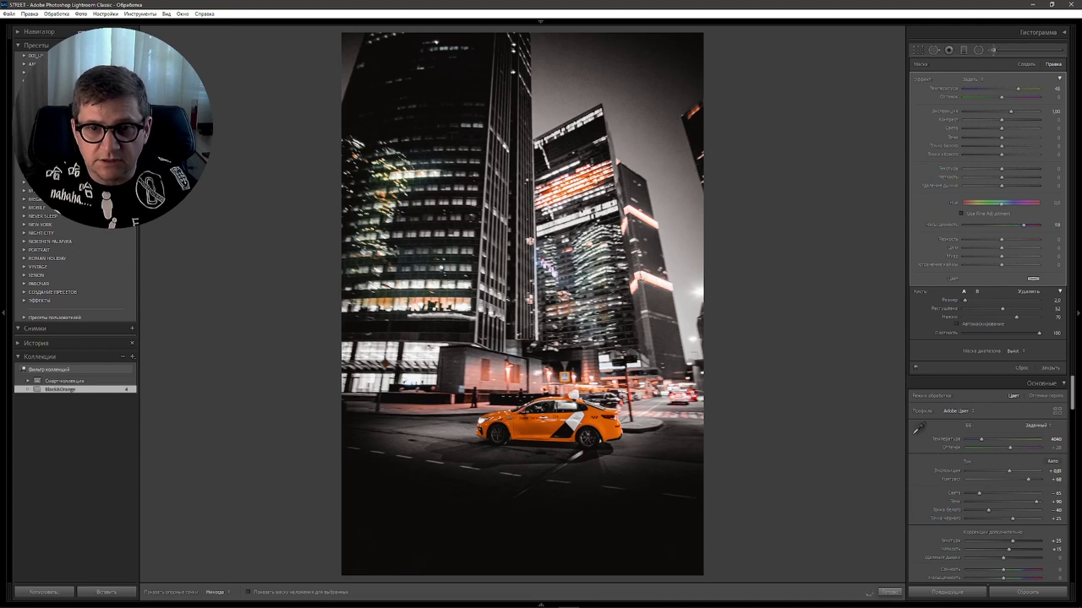
pyautogui.press('h')
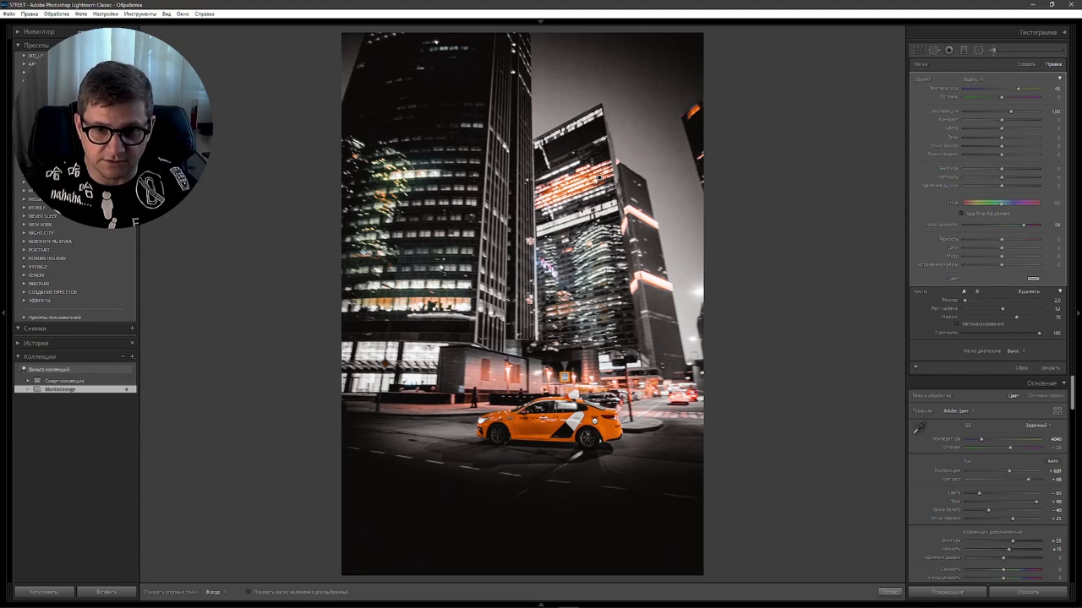
pyautogui.press('h')
pyautogui.press('h')
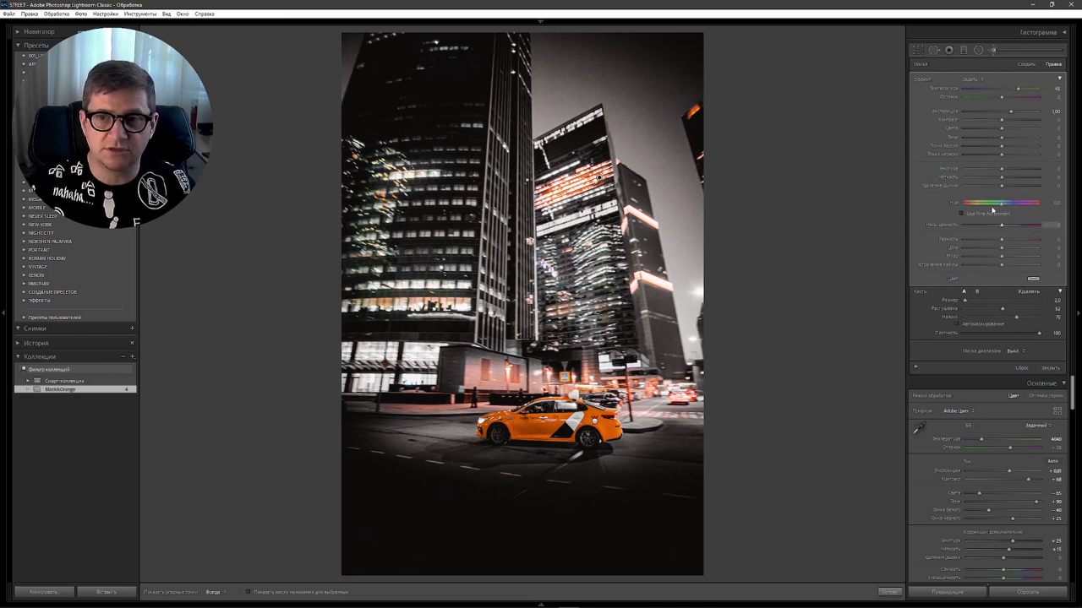
pyautogui.moveTo(1019, 89); pyautogui.dragTo(1019, 97)
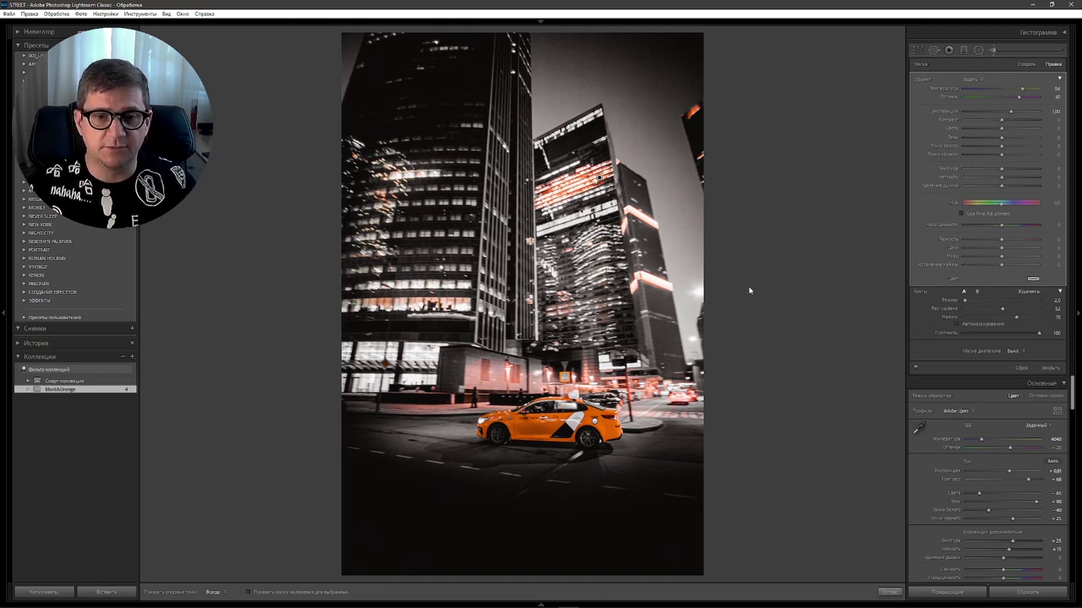
pyautogui.press('k')
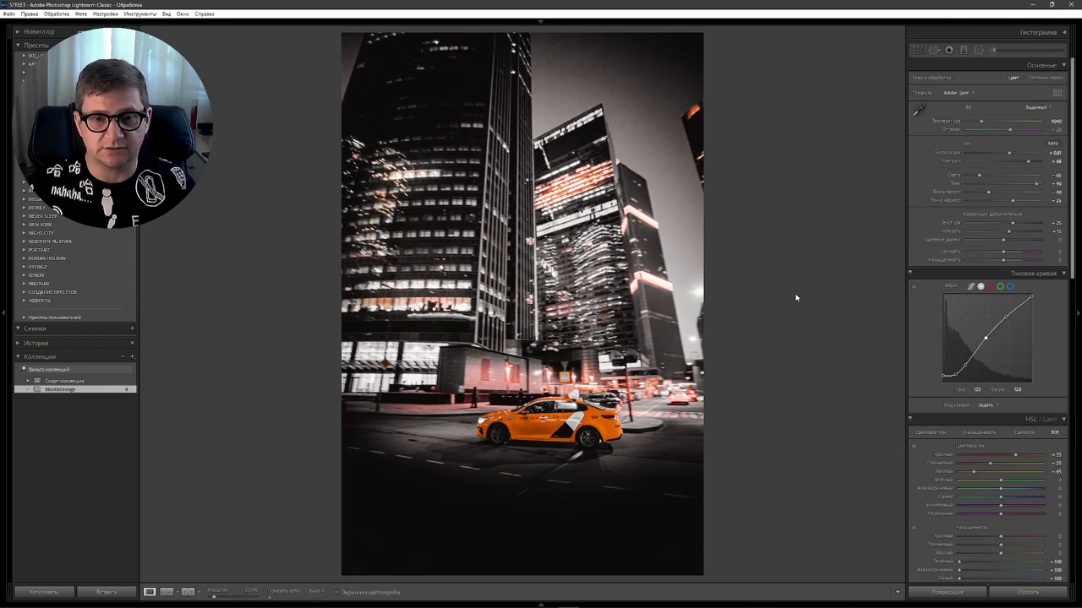
# Compare before/after, lift HSL Blue saturation from -100 to about -18, and show the Filmstrip
pyautogui.press('\\')
pyautogui.press('\\')
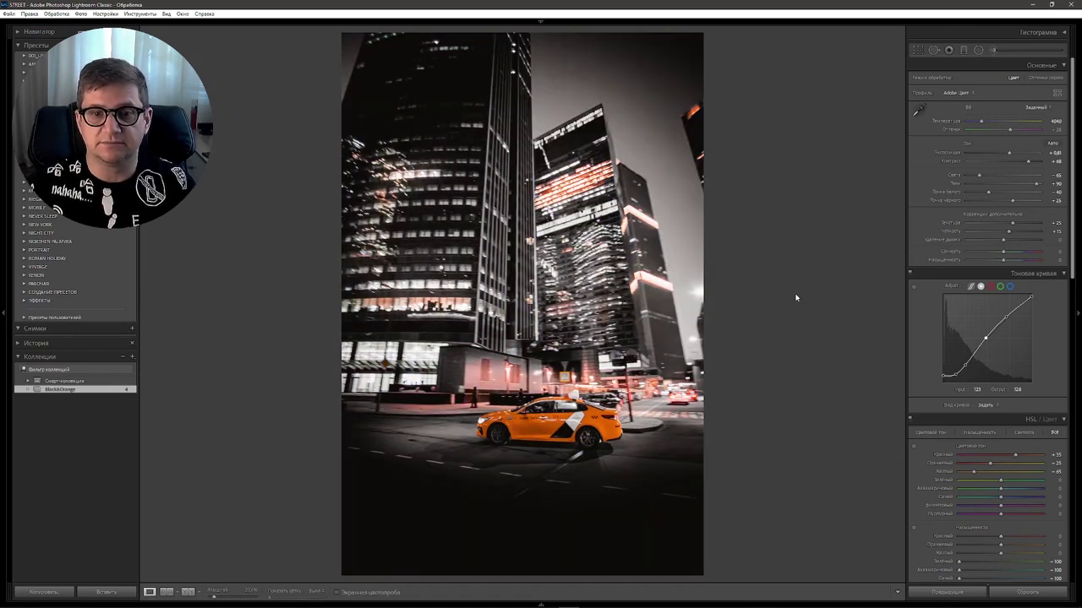
pyautogui.moveTo(959, 578)
pyautogui.mouseDown()
pyautogui.moveTo(997, 579)
pyautogui.moveTo(942, 583)
pyautogui.mouseUp()
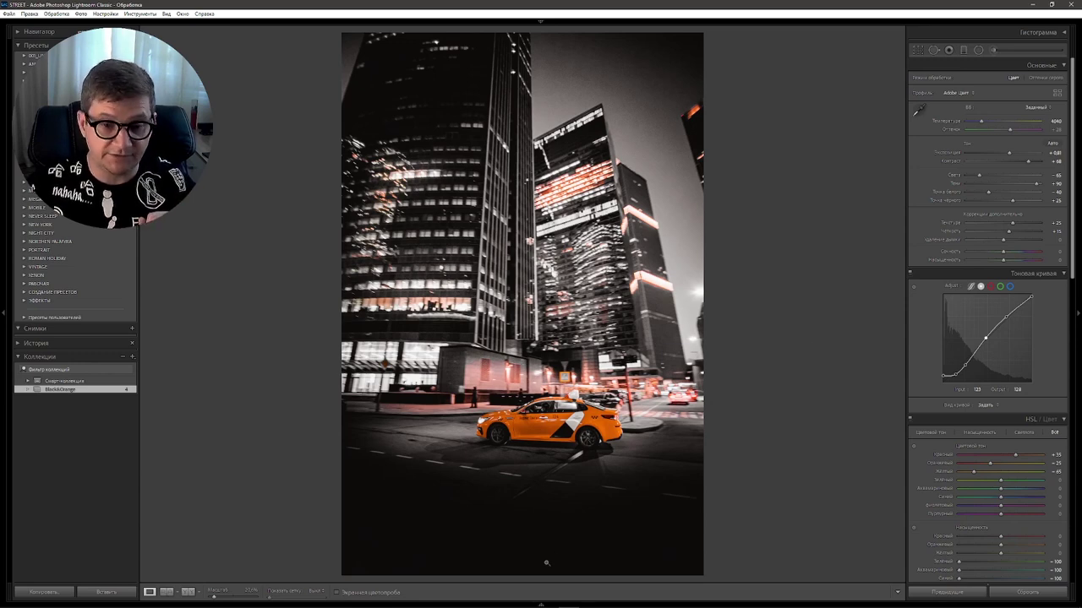
pyautogui.click(541, 605)
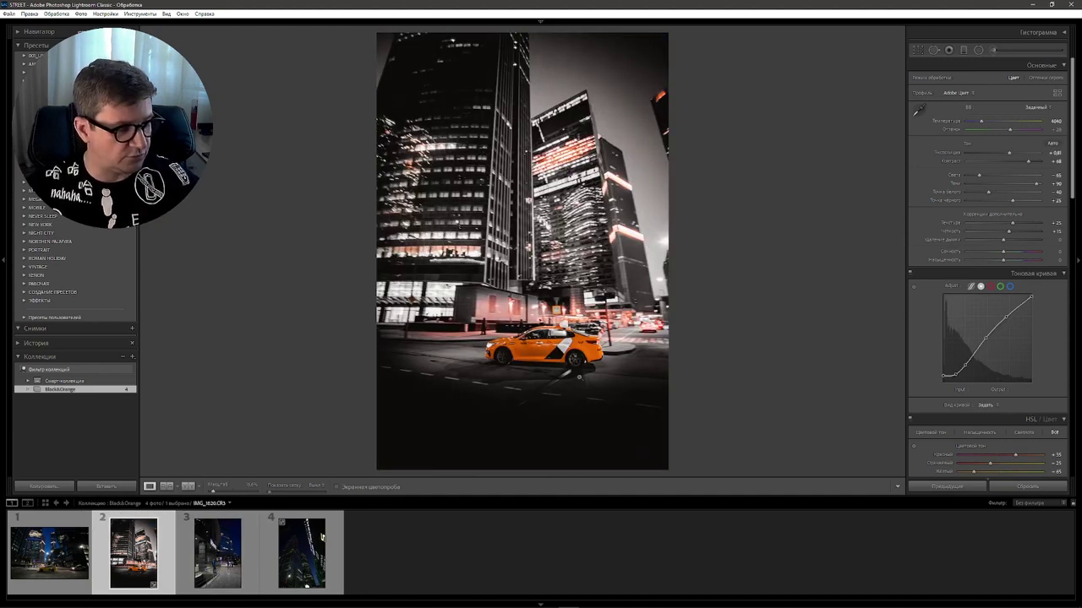
# Sync the taxi settings, excluding Local Adjustments, to the Novotel photo and open it
pyautogui.keyDown('ctrl'); pyautogui.click(217, 554); pyautogui.keyUp('ctrl')
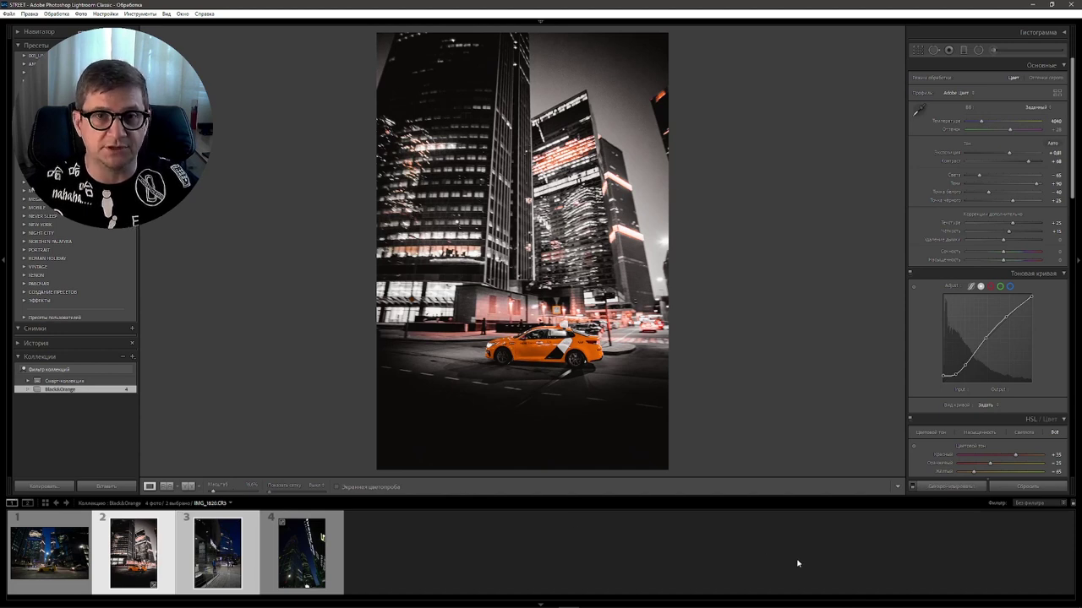
pyautogui.click(941, 486)
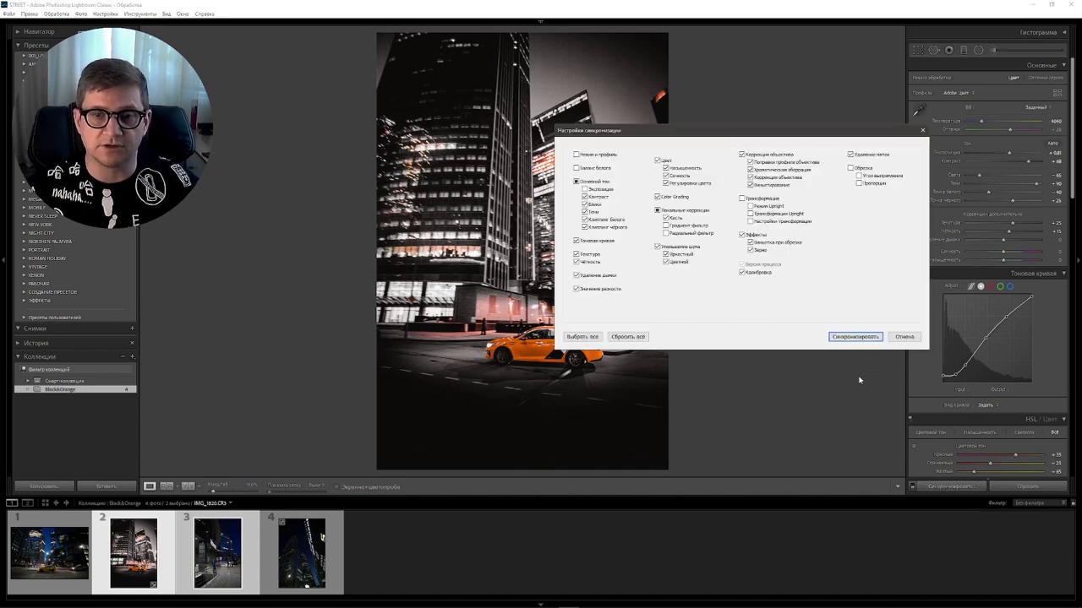
pyautogui.click(742, 264)
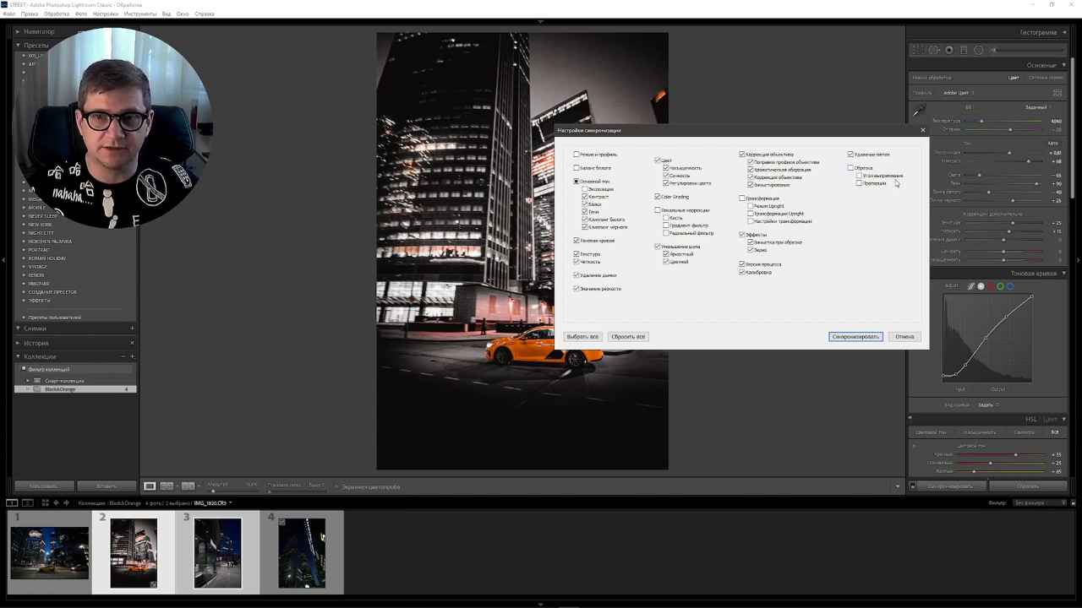
pyautogui.click(855, 336)
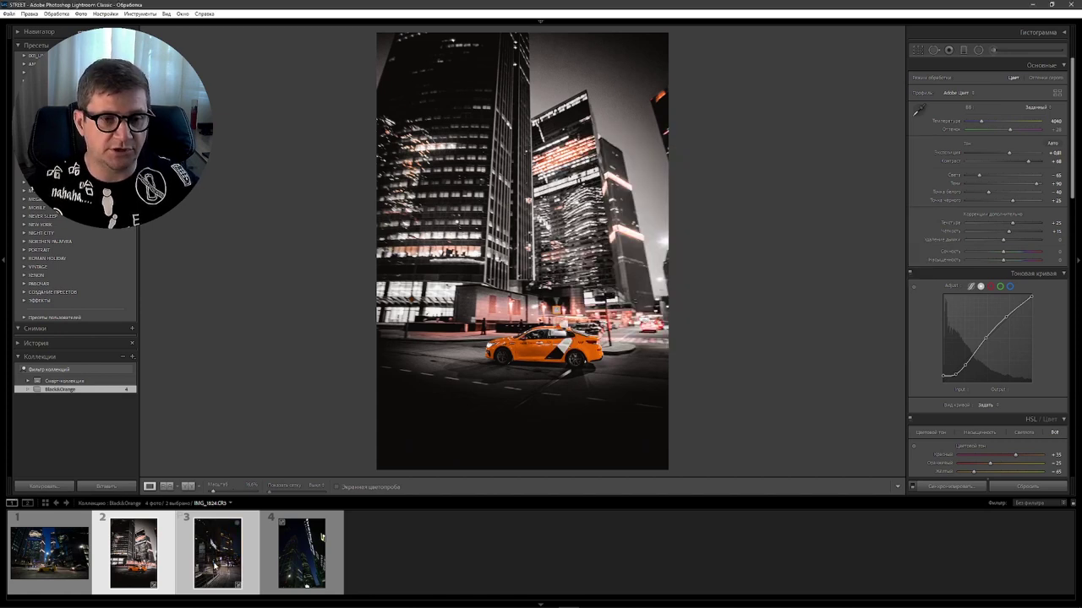
pyautogui.click(217, 558)
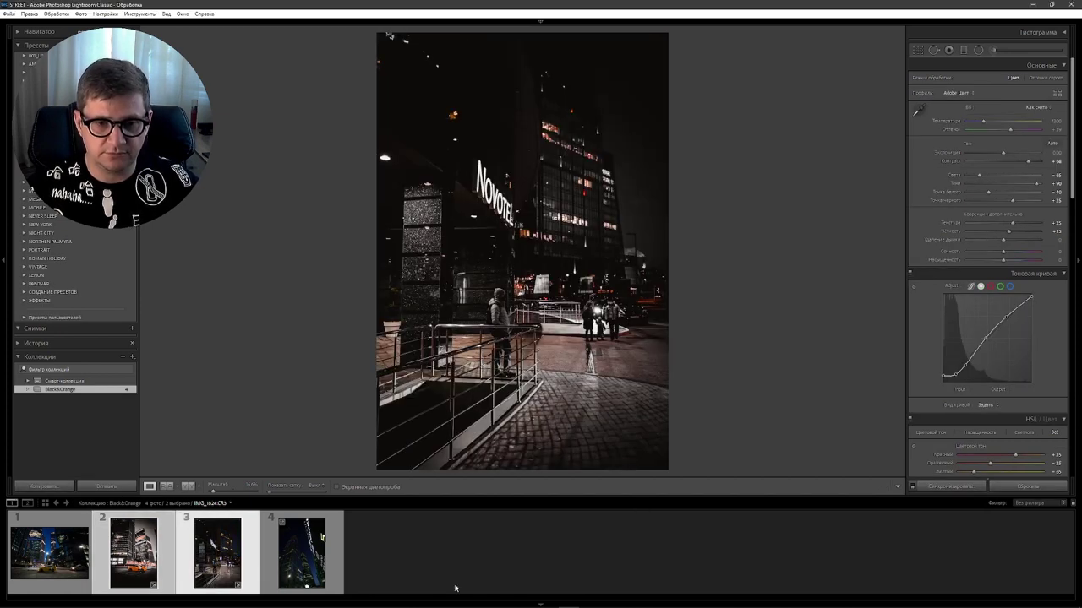
# Hide the Filmstrip, set Exposure to +0.22 and lower Temperature on the Novotel photo
pyautogui.click(540, 605)
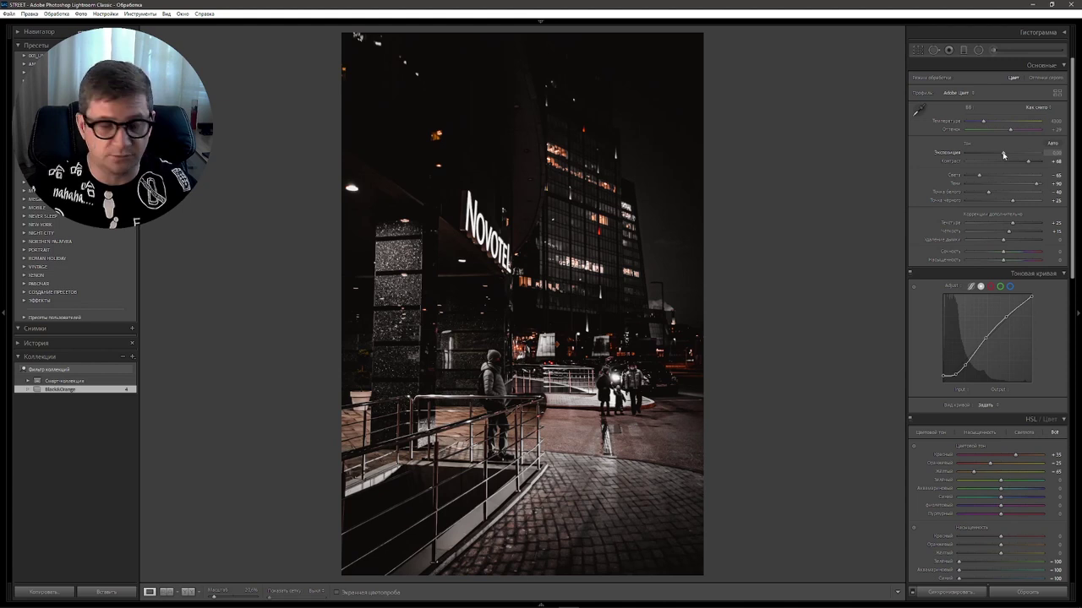
pyautogui.moveTo(1003, 154); pyautogui.dragTo(1008, 153)
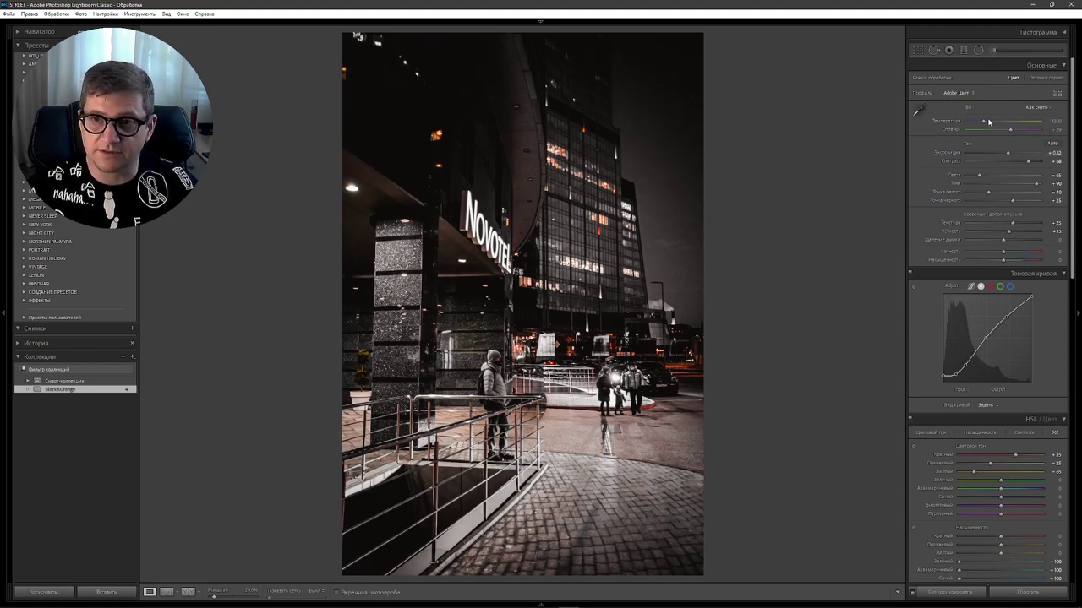
pyautogui.moveTo(987, 121); pyautogui.dragTo(981, 121)
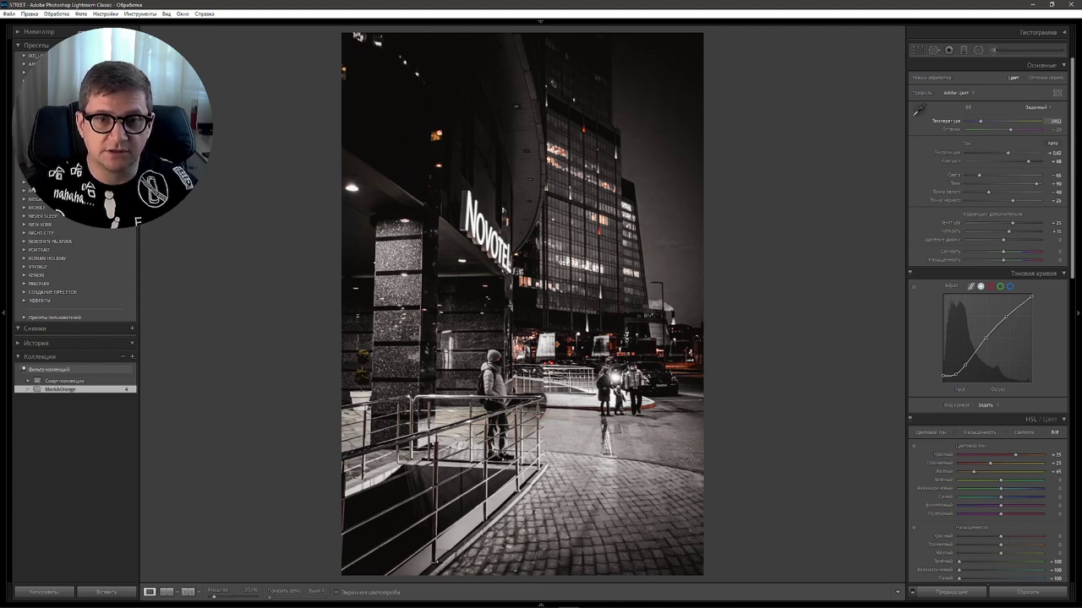
# Add an angled linear gradient at about -2 exposure over the Novotel photo's lower pavement
pyautogui.click(963, 50)
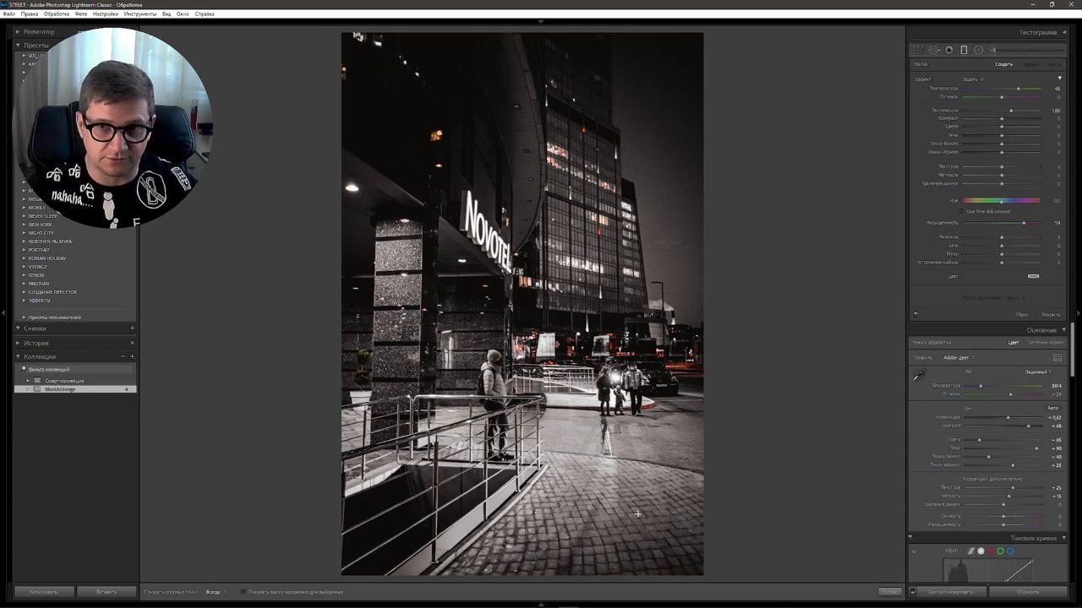
pyautogui.doubleClick(944, 110)
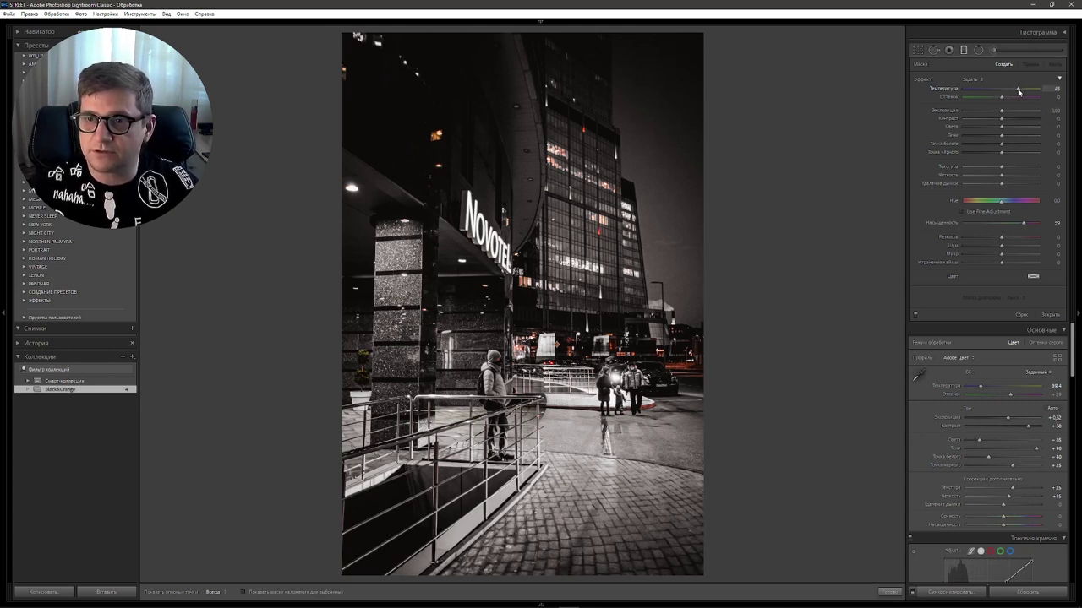
pyautogui.doubleClick(1018, 90)
pyautogui.doubleClick(1023, 223)
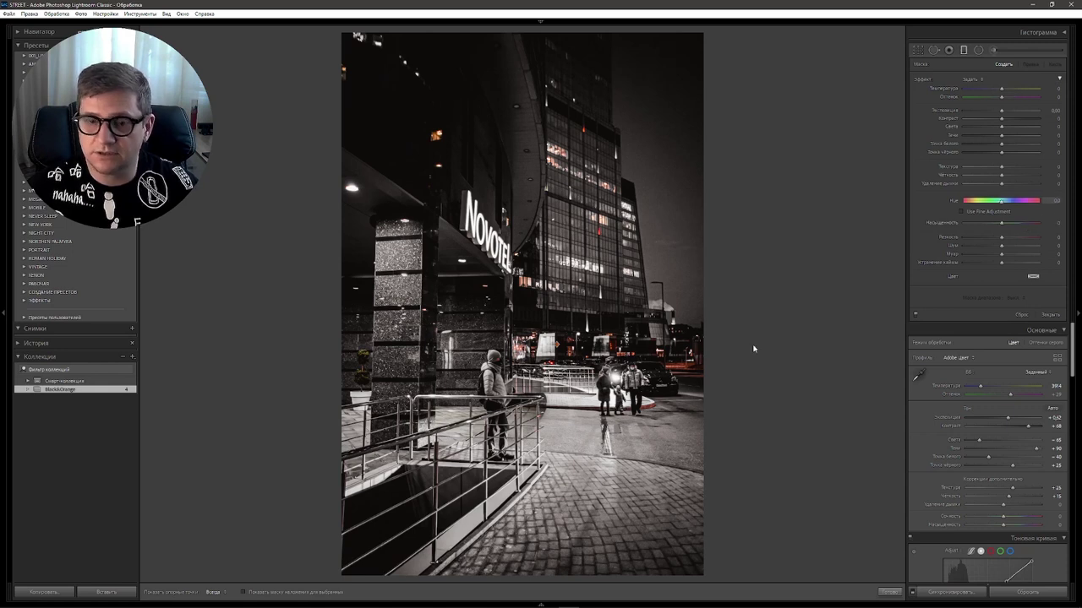
pyautogui.moveTo(754, 348); pyautogui.dragTo(613, 573)
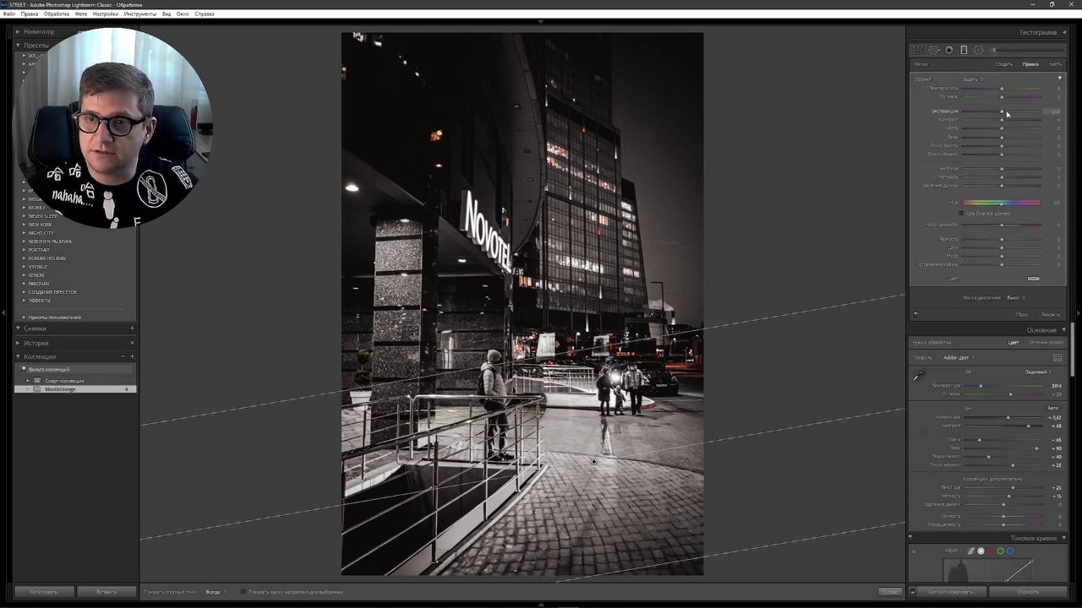
pyautogui.moveTo(1003, 113); pyautogui.dragTo(981, 112)
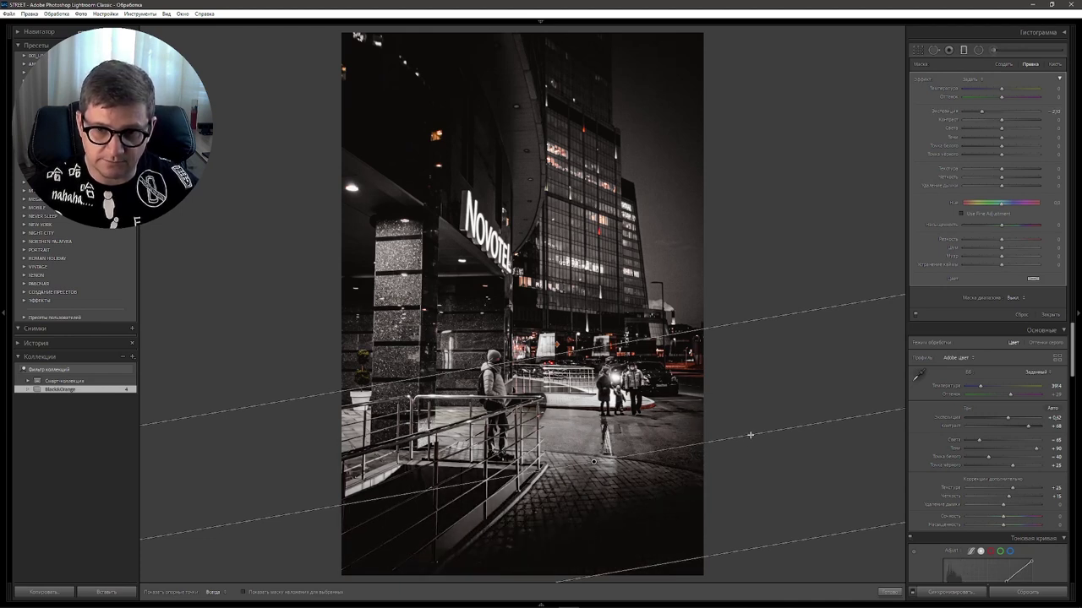
pyautogui.moveTo(750, 435); pyautogui.dragTo(630, 452)
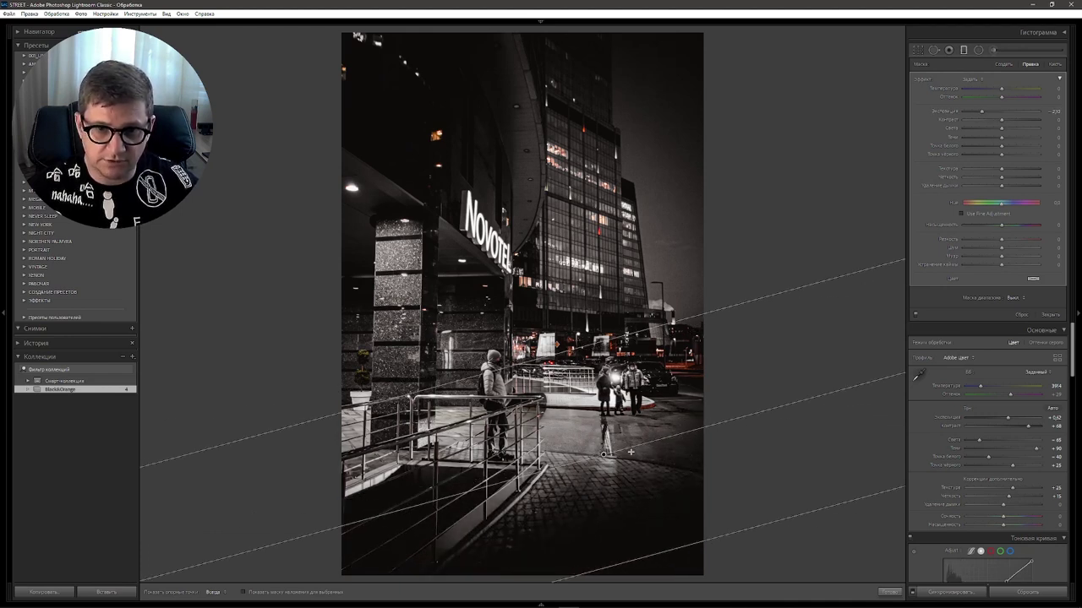
pyautogui.click(786, 314)
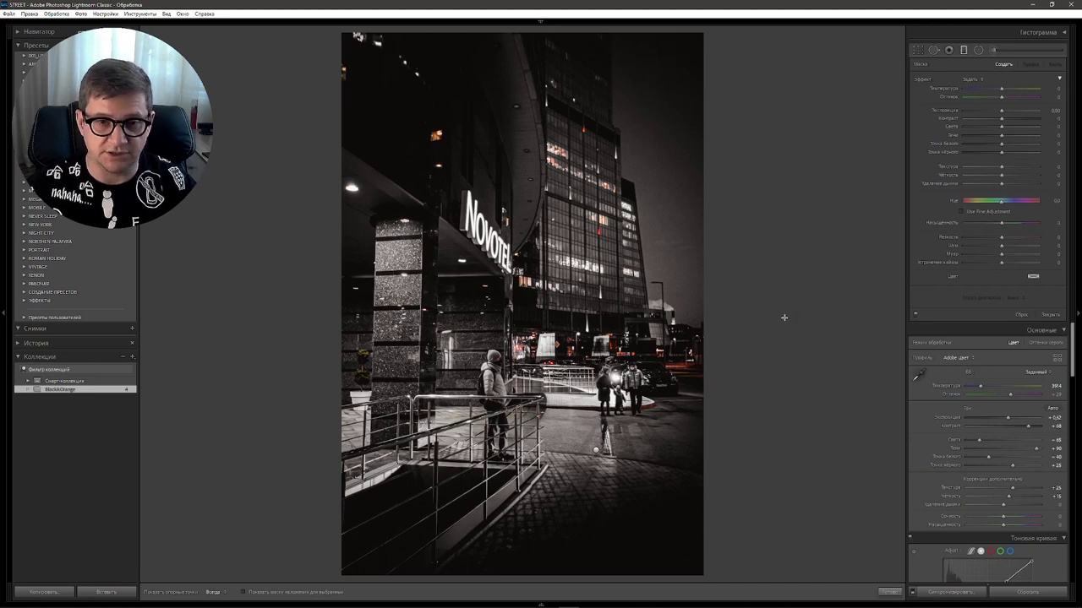
pyautogui.press('m')
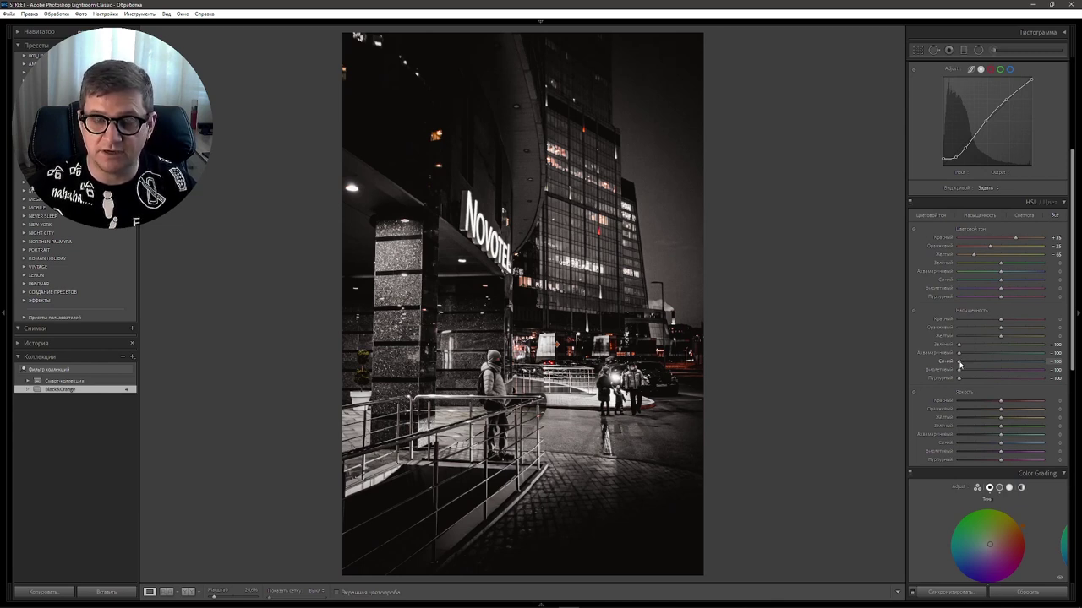
# Reset Blue saturation in HSL and shift Blue hue to -20 toward teal
pyautogui.doubleClick(959, 363)
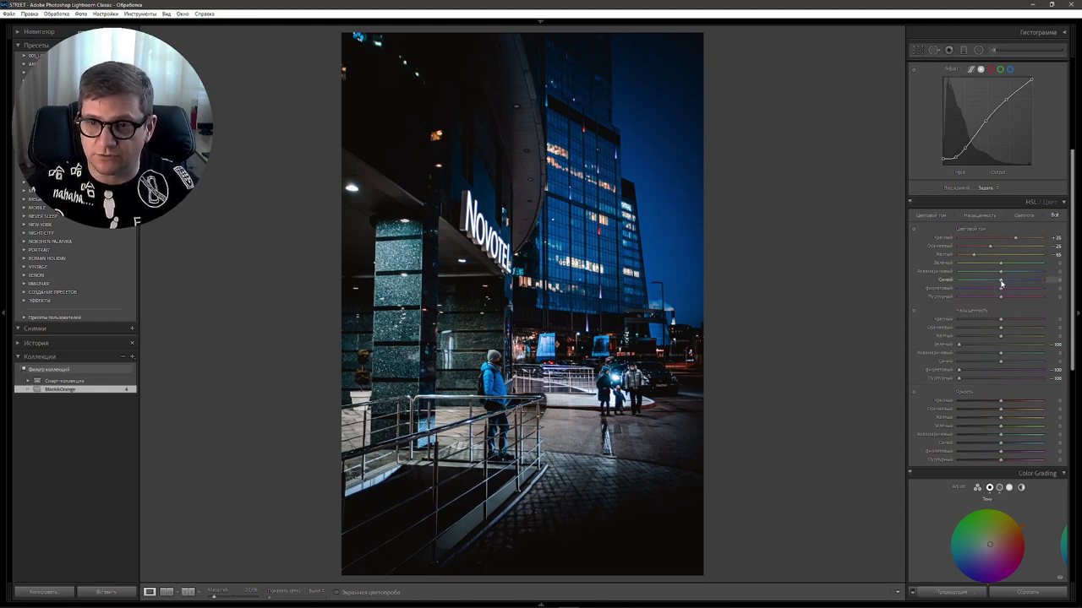
pyautogui.moveTo(1000, 280); pyautogui.dragTo(968, 284)
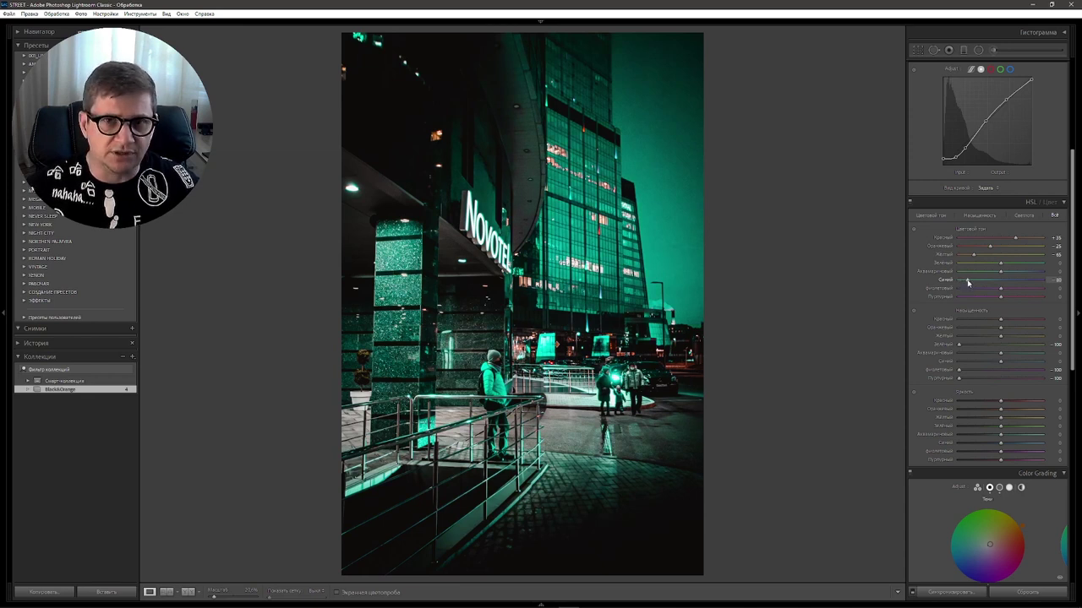
pyautogui.doubleClick(967, 284)
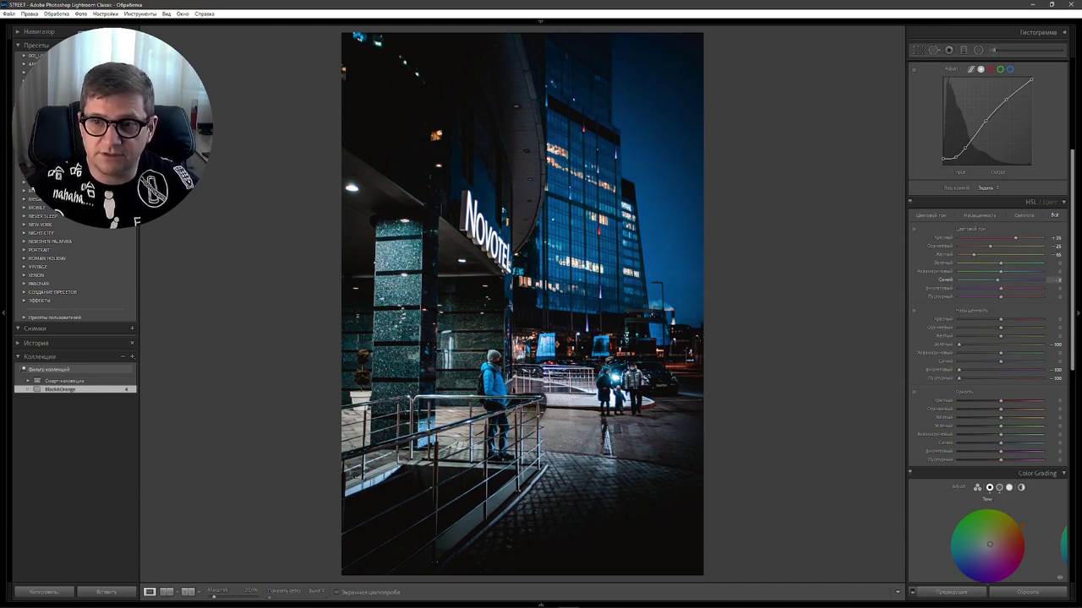
pyautogui.moveTo(995, 279); pyautogui.dragTo(992, 279)
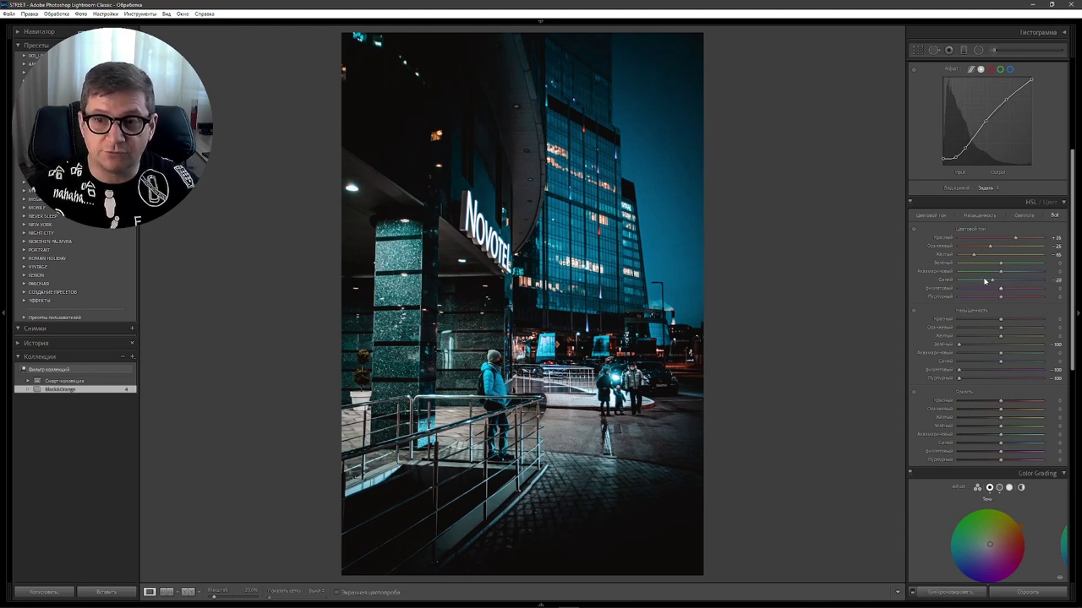
# Set Aqua hue to +60, lower Blue and Aqua saturation, and darken Blue luminance
pyautogui.moveTo(1001, 272)
pyautogui.mouseDown()
pyautogui.moveTo(970, 273)
pyautogui.moveTo(1024, 273)
pyautogui.mouseUp()
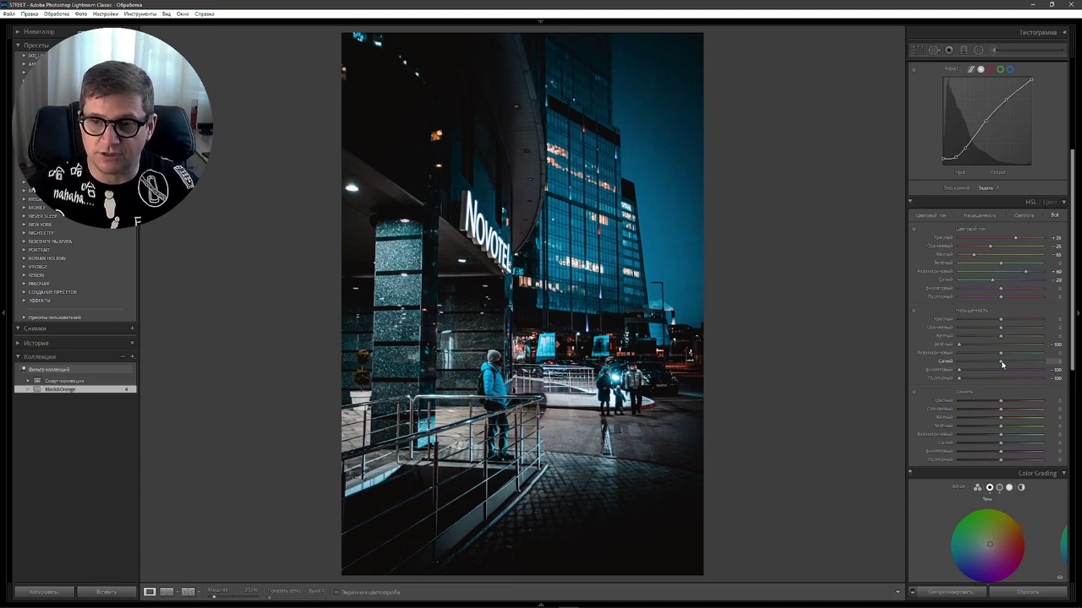
pyautogui.moveTo(1002, 364); pyautogui.dragTo(974, 365)
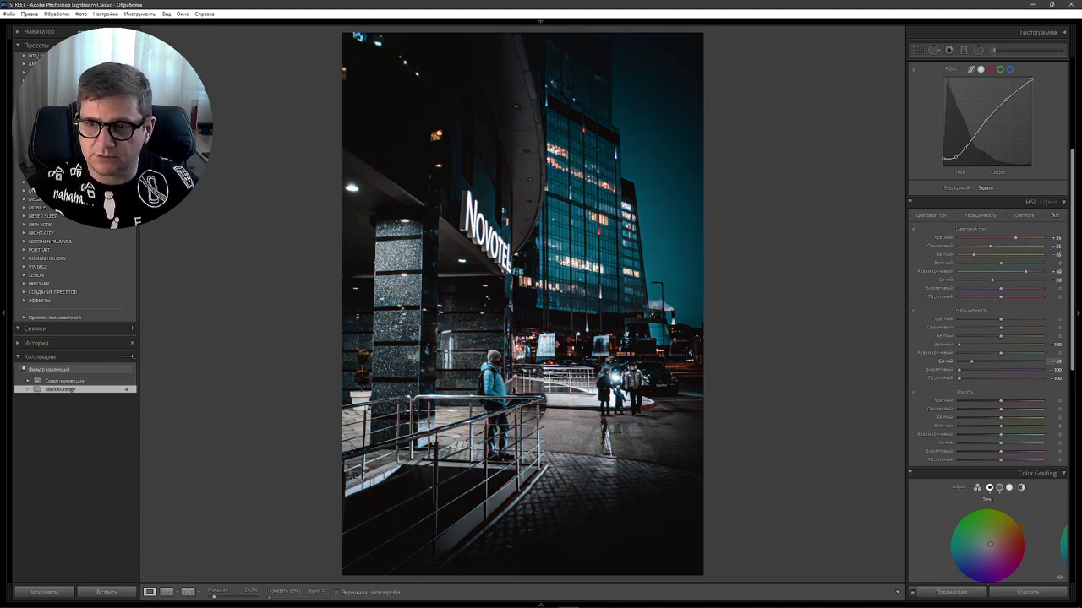
pyautogui.moveTo(1001, 353)
pyautogui.mouseDown()
pyautogui.moveTo(976, 354)
pyautogui.moveTo(1042, 353)
pyautogui.mouseUp()
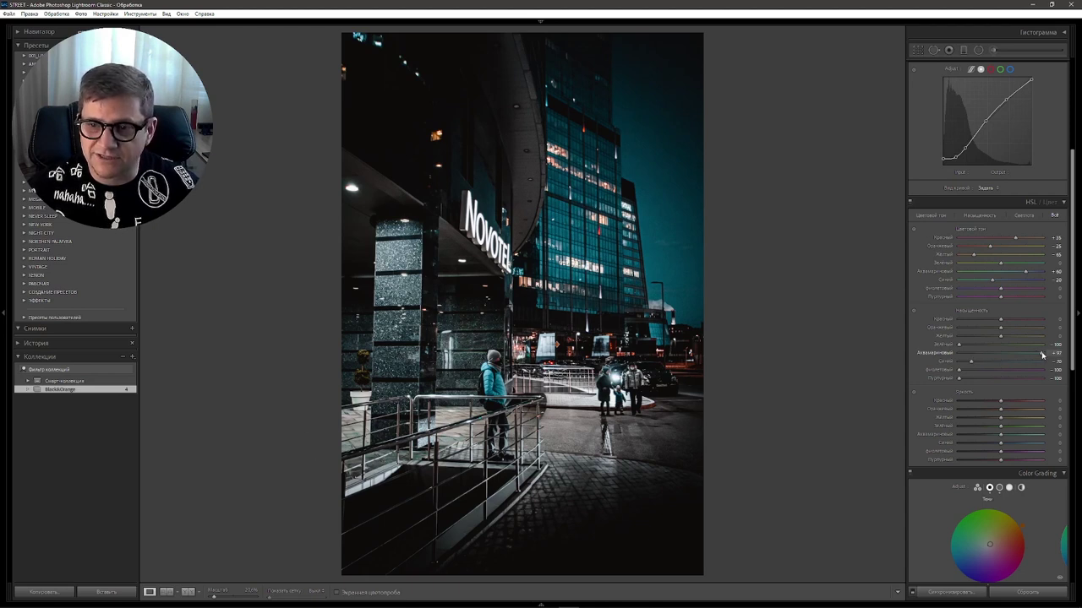
pyautogui.moveTo(1042, 353); pyautogui.dragTo(976, 353)
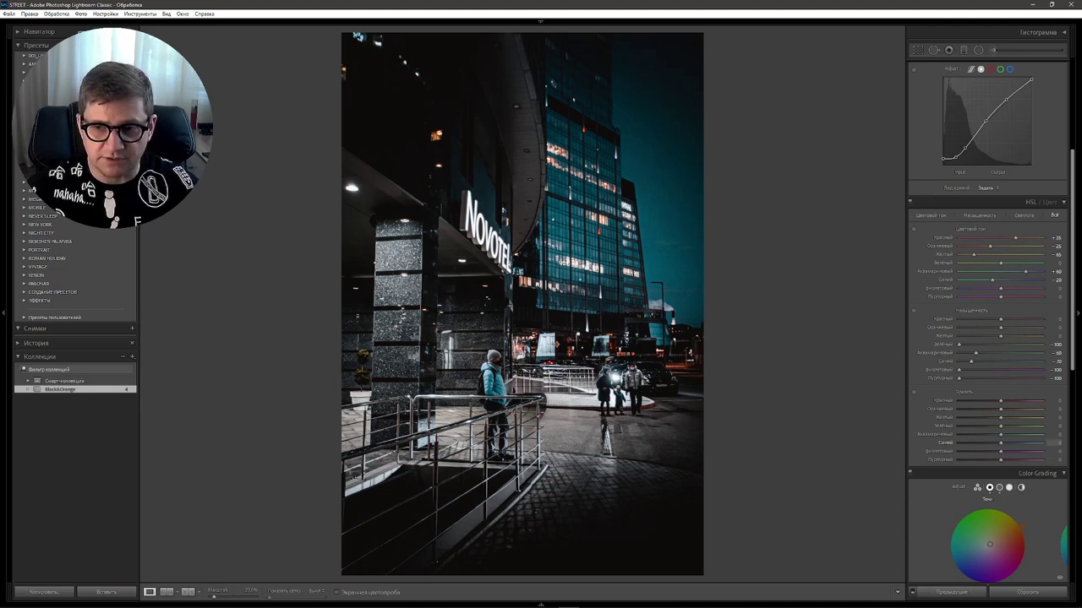
pyautogui.moveTo(998, 442); pyautogui.dragTo(993, 442)
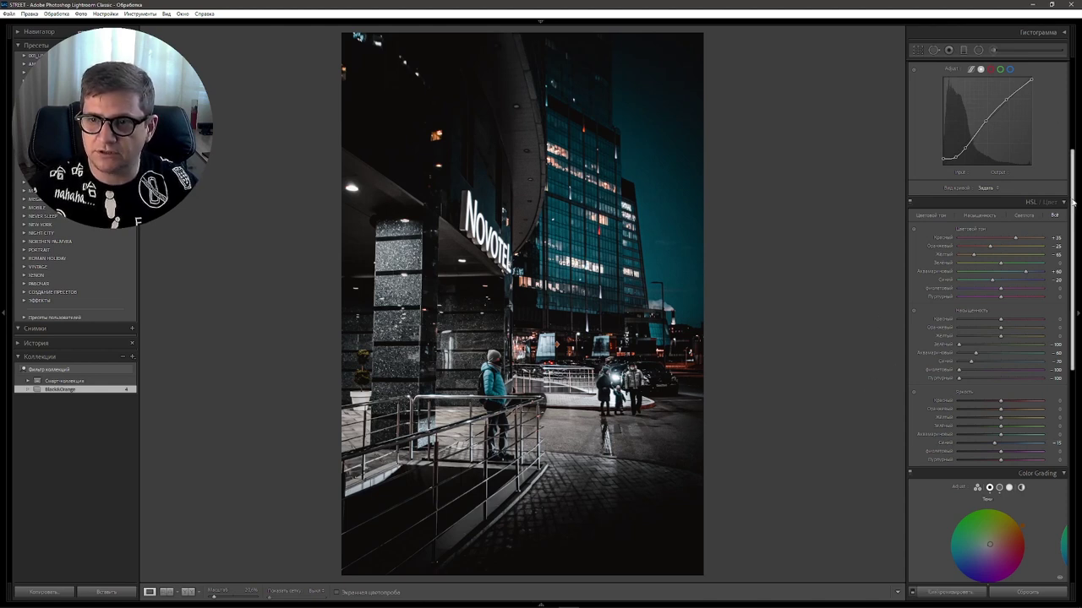
pyautogui.scroll(5, 1054, 117)
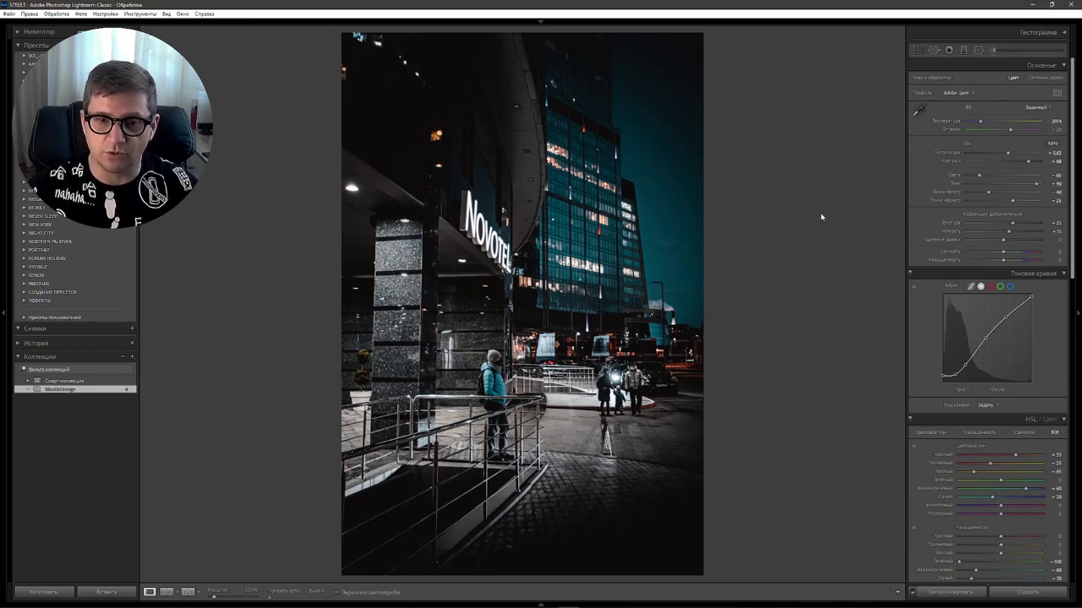
# Draw a tilted radial oval around the entrance and pedestrians in the photo's middle
pyautogui.click(978, 51)
pyautogui.moveTo(420, 369); pyautogui.dragTo(725, 500)
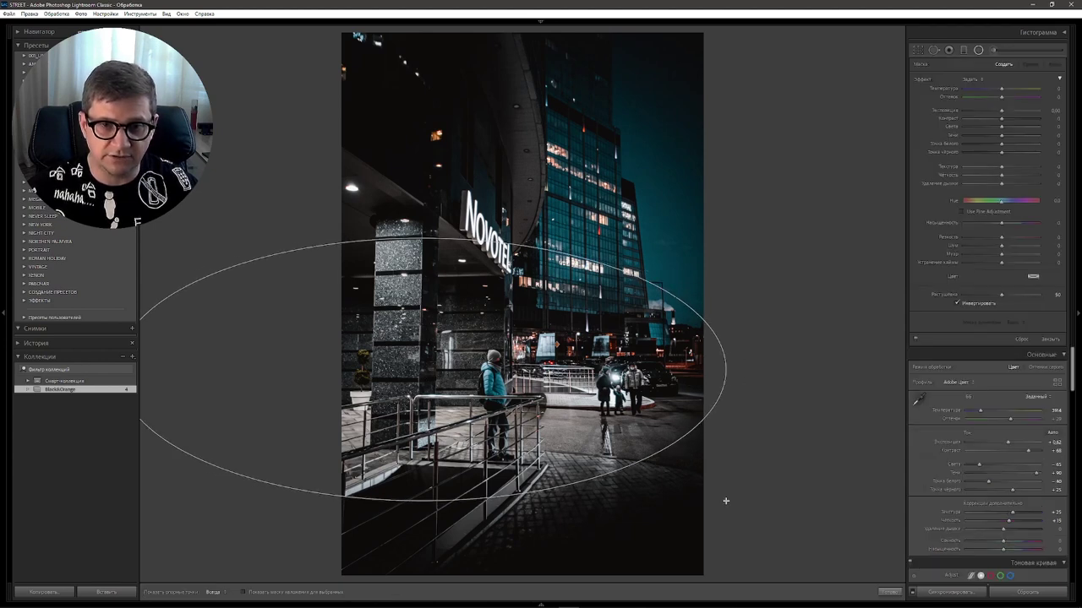
pyautogui.moveTo(419, 370); pyautogui.dragTo(510, 370)
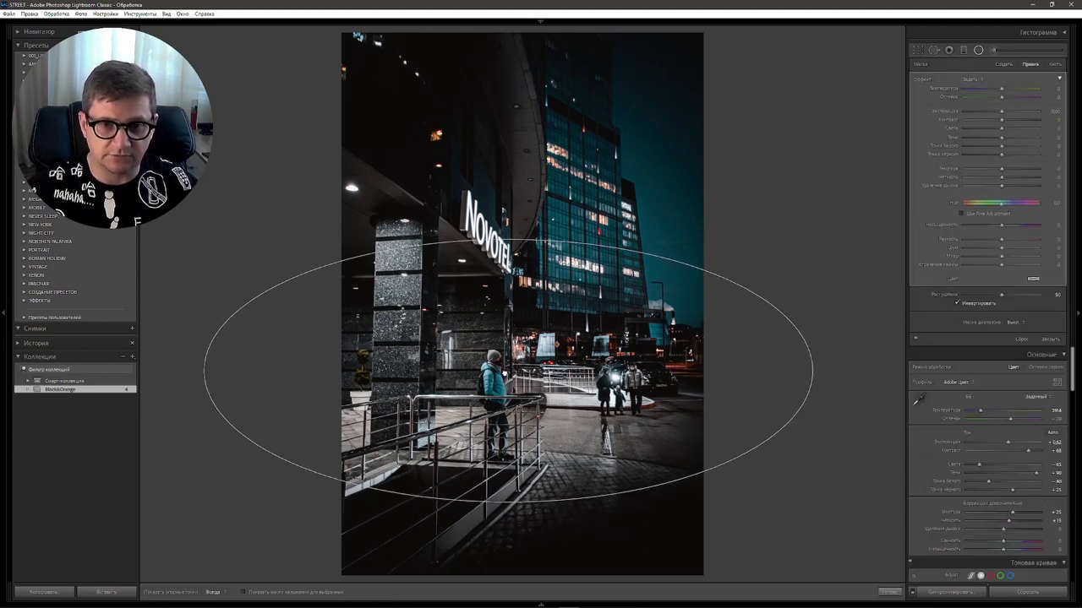
pyautogui.moveTo(509, 241); pyautogui.dragTo(510, 219)
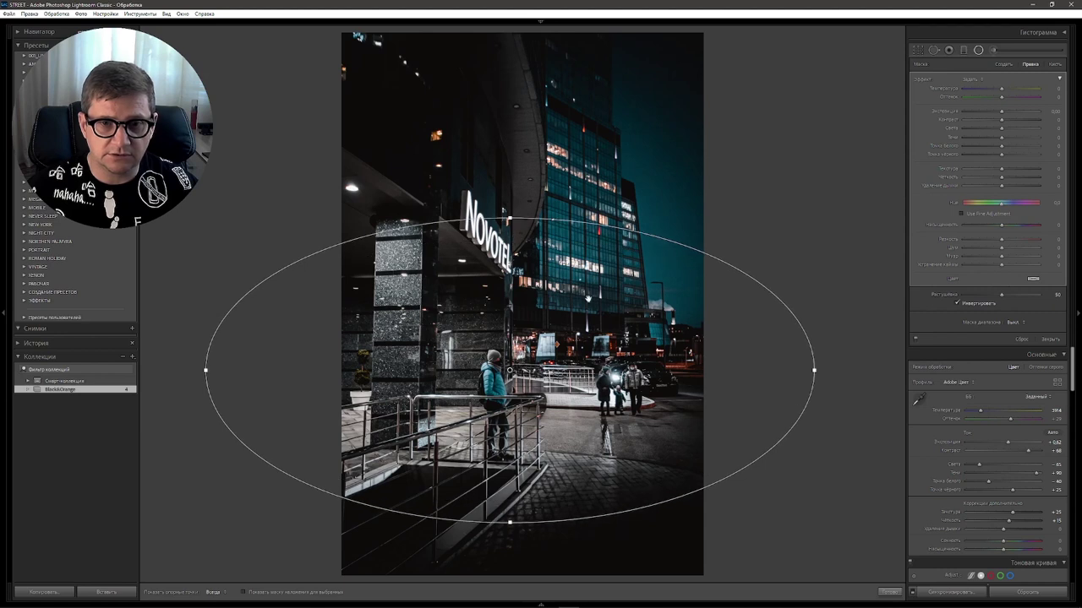
pyautogui.moveTo(819, 366); pyautogui.dragTo(803, 455)
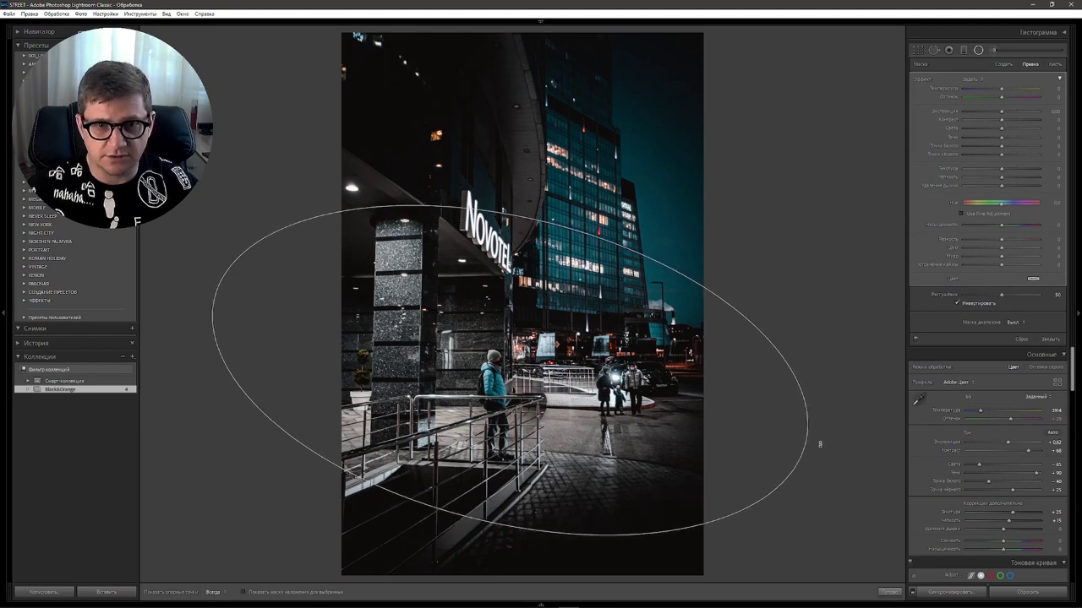
pyautogui.moveTo(511, 370); pyautogui.dragTo(502, 332)
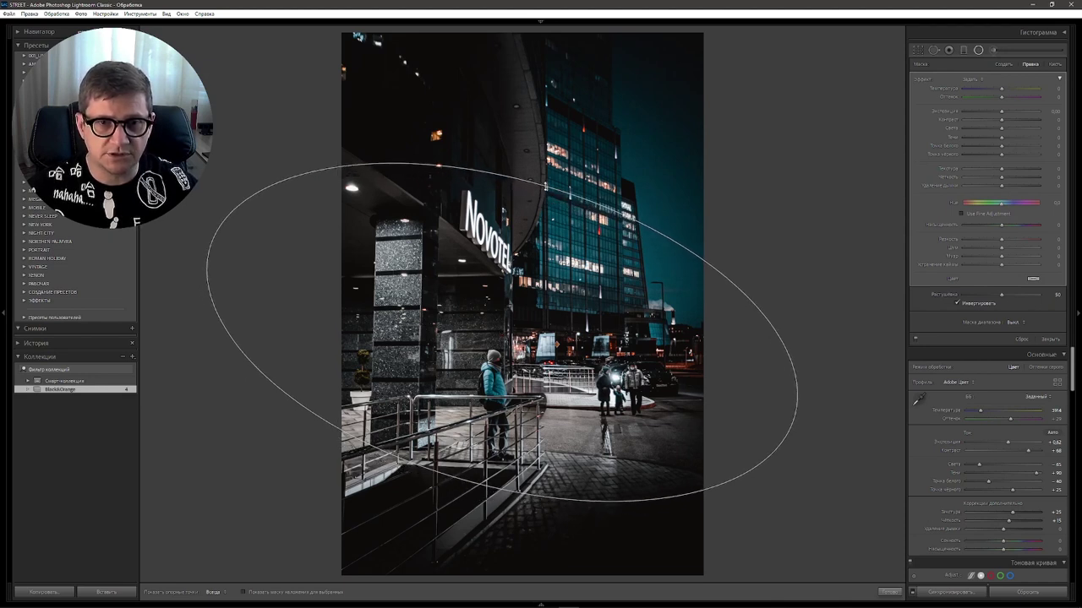
pyautogui.moveTo(545, 186); pyautogui.dragTo(541, 199)
pyautogui.moveTo(503, 332); pyautogui.dragTo(506, 332)
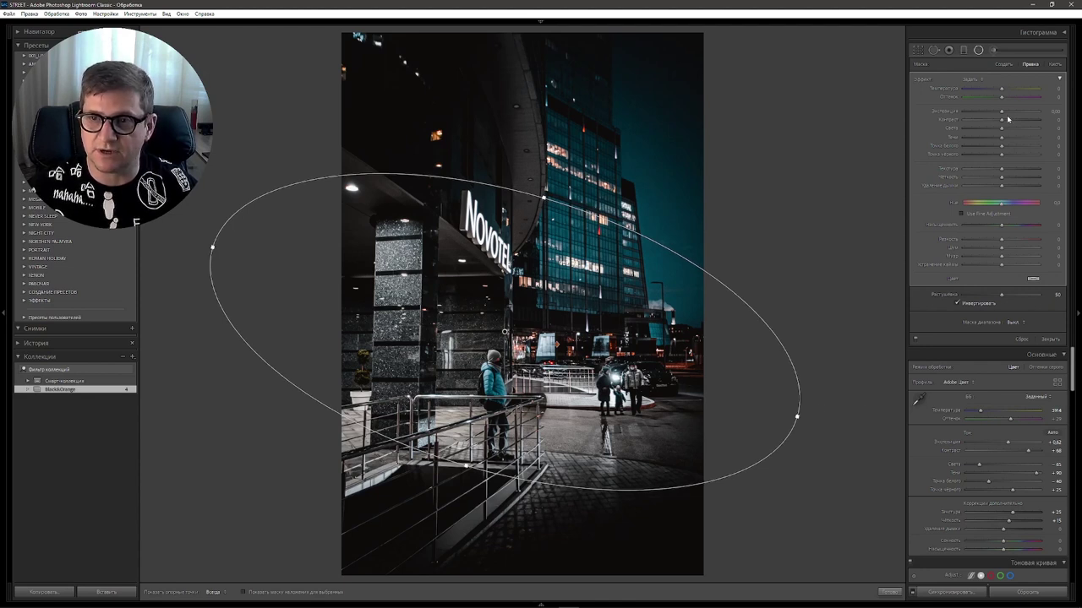
# Give the oval Exposure +0.52 and Saturation 33, and finish the mask
pyautogui.moveTo(1002, 113); pyautogui.dragTo(1006, 112)
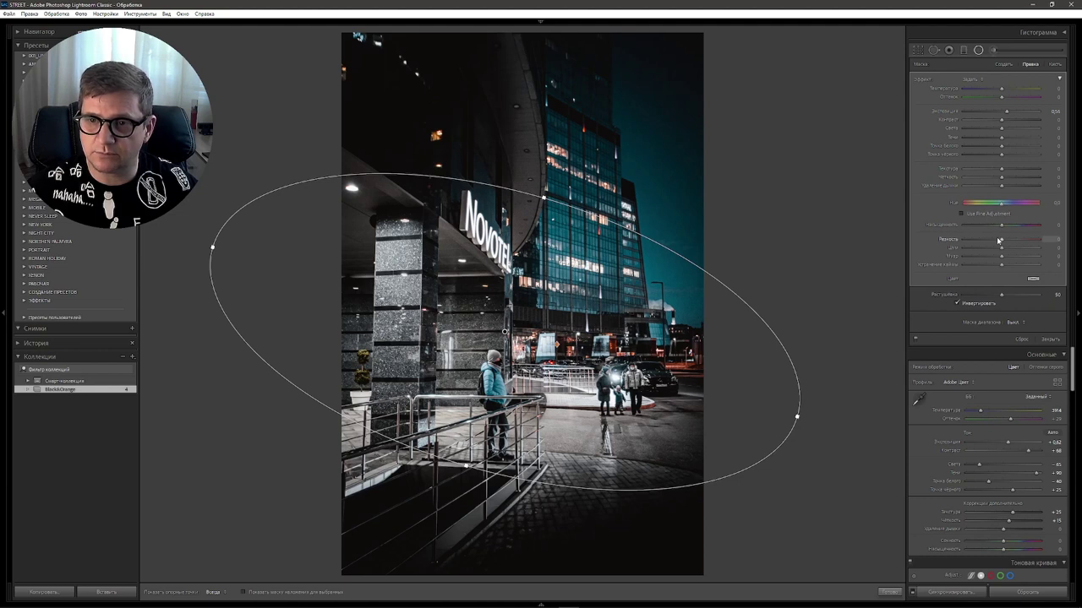
pyautogui.moveTo(1002, 226); pyautogui.dragTo(1014, 227)
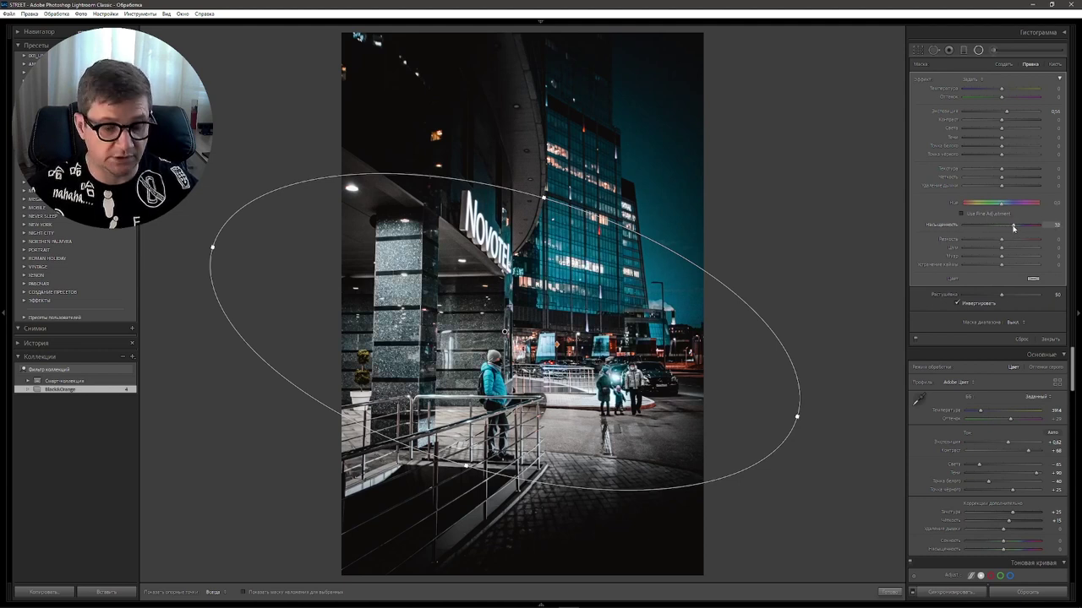
pyautogui.click(869, 241)
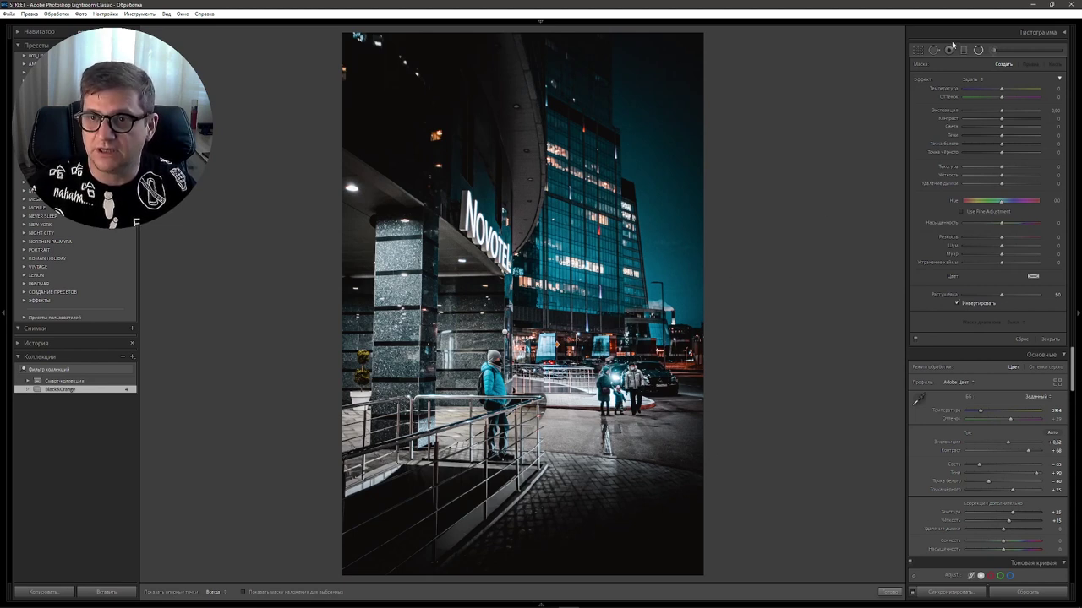
# Darken the photo's left edge with a vertical linear gradient at -0.79 exposure
pyautogui.press('m')
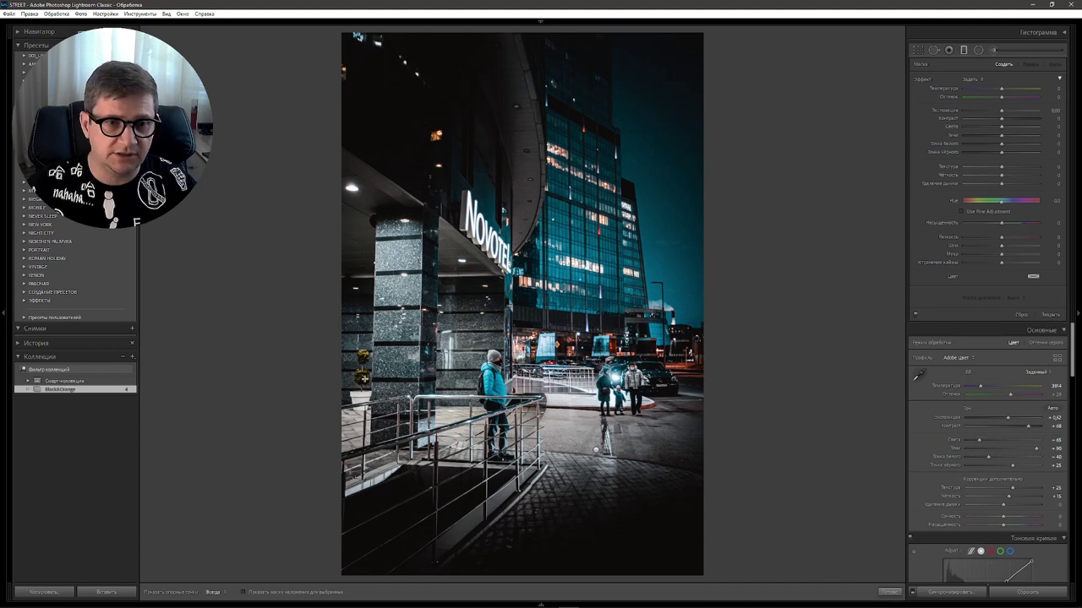
pyautogui.moveTo(365, 381); pyautogui.dragTo(455, 386)
pyautogui.moveTo(1001, 111); pyautogui.dragTo(986, 113)
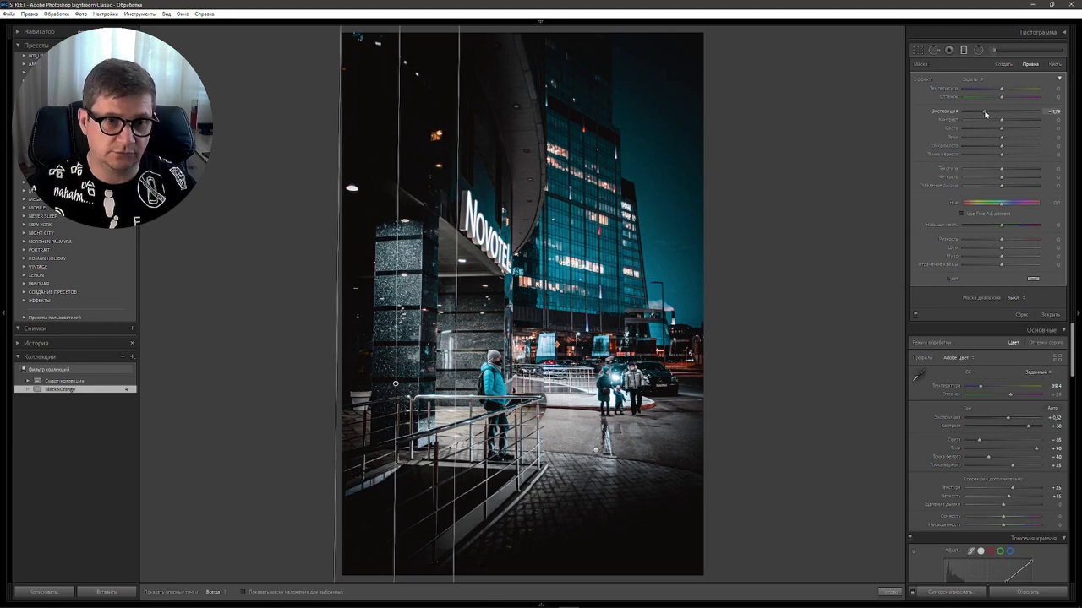
pyautogui.click(806, 290)
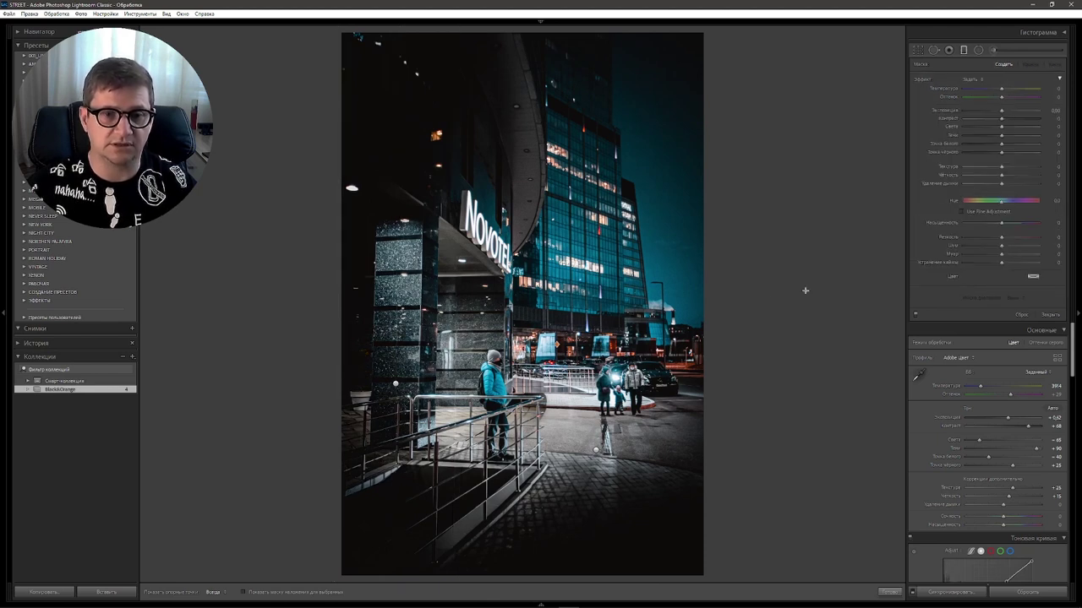
pyautogui.press('m')
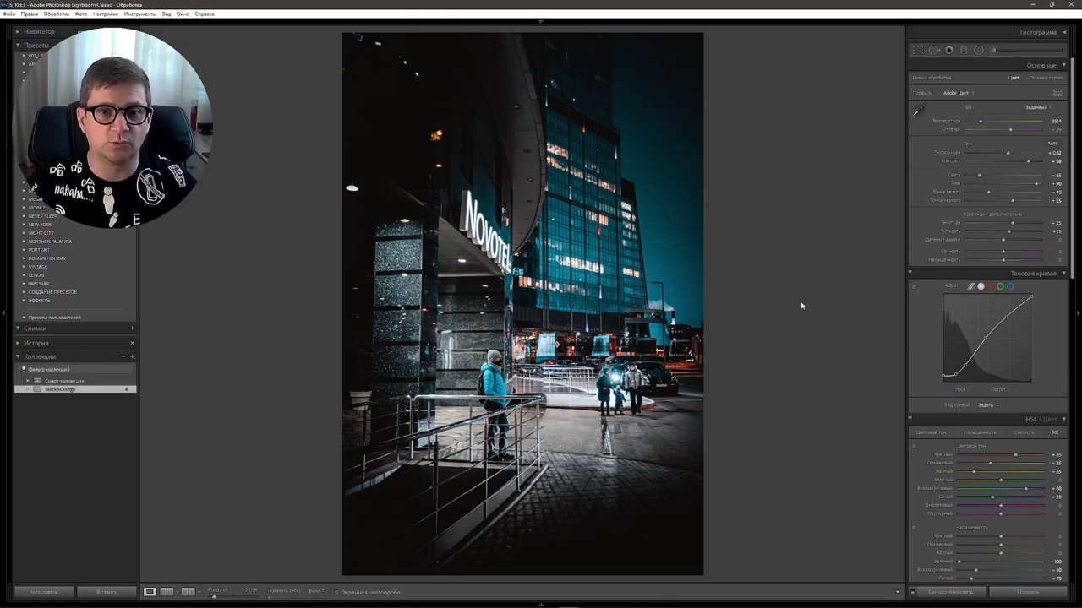
# Compare the edit before/after, then start a new develop preset with Ctrl+Shift+N
pyautogui.press('\\')
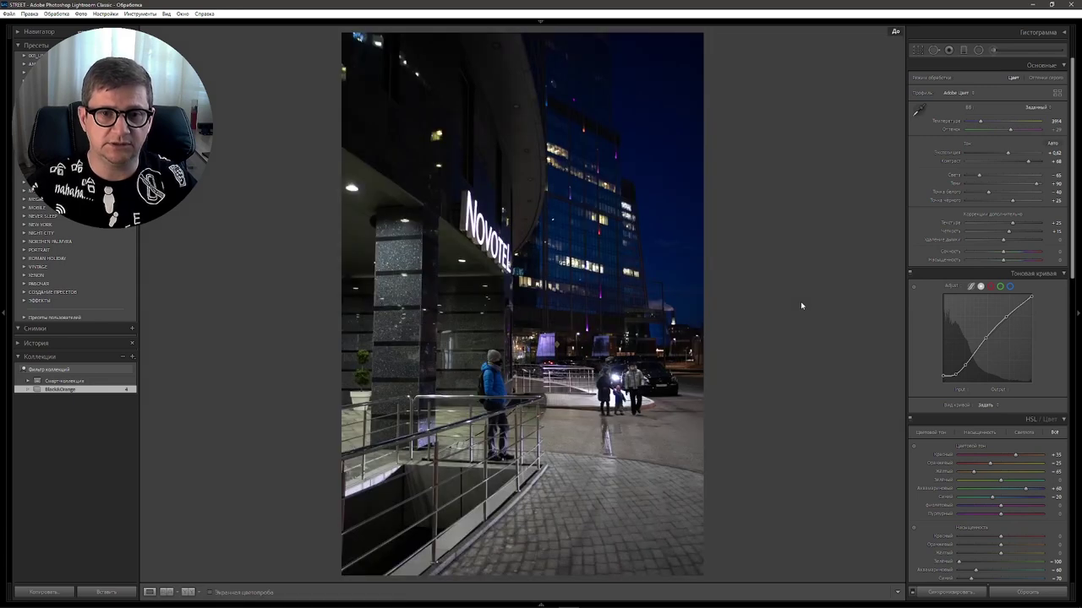
pyautogui.press('\\')
pyautogui.press('\\')
pyautogui.press('\\')
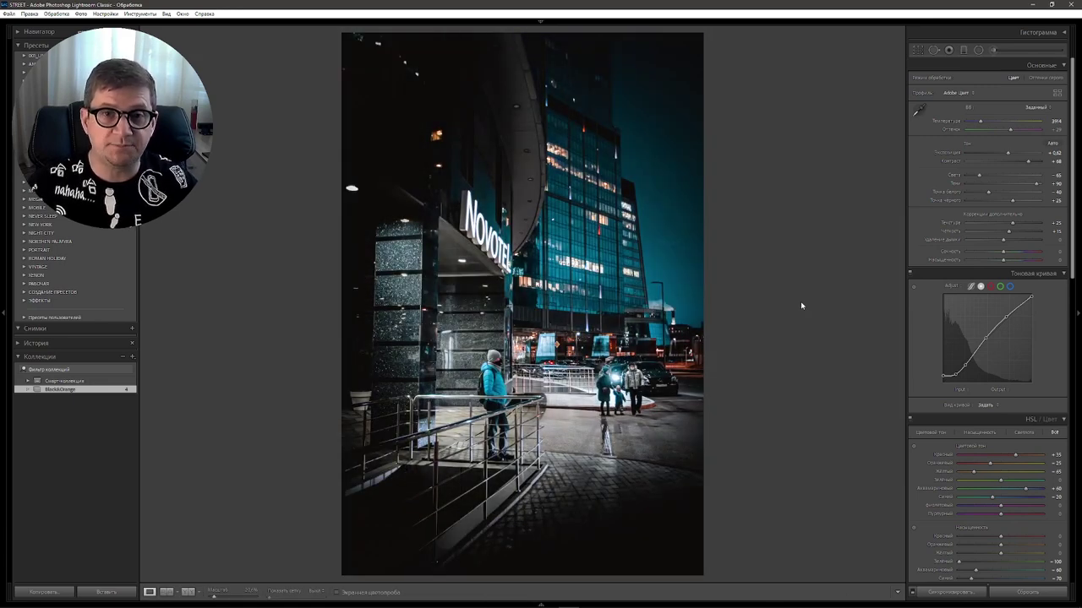
pyautogui.press('\\')
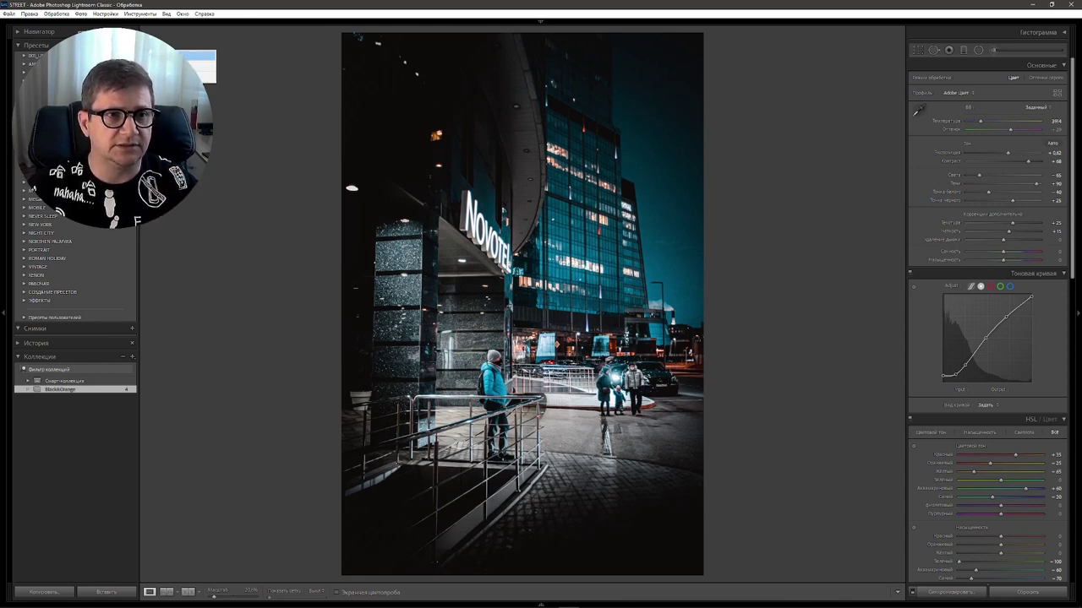
pyautogui.hotkey('ctrl', 'shift', 'n')
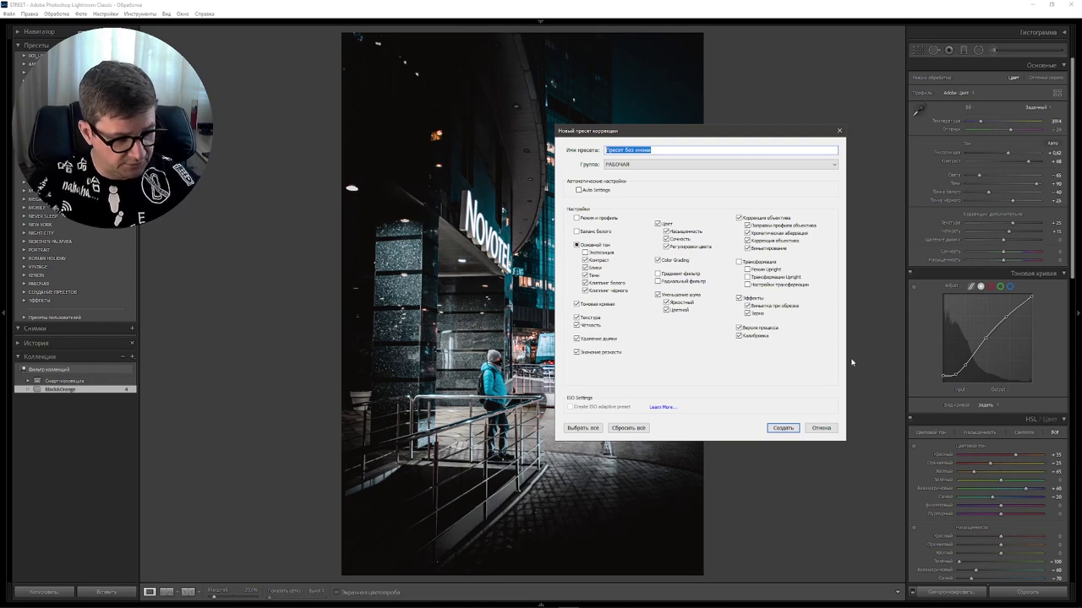
# Create the develop preset 'Black&Orange' under РАБОЧАЯ and reveal the filmstrip thumbnails
pyautogui.write('B')
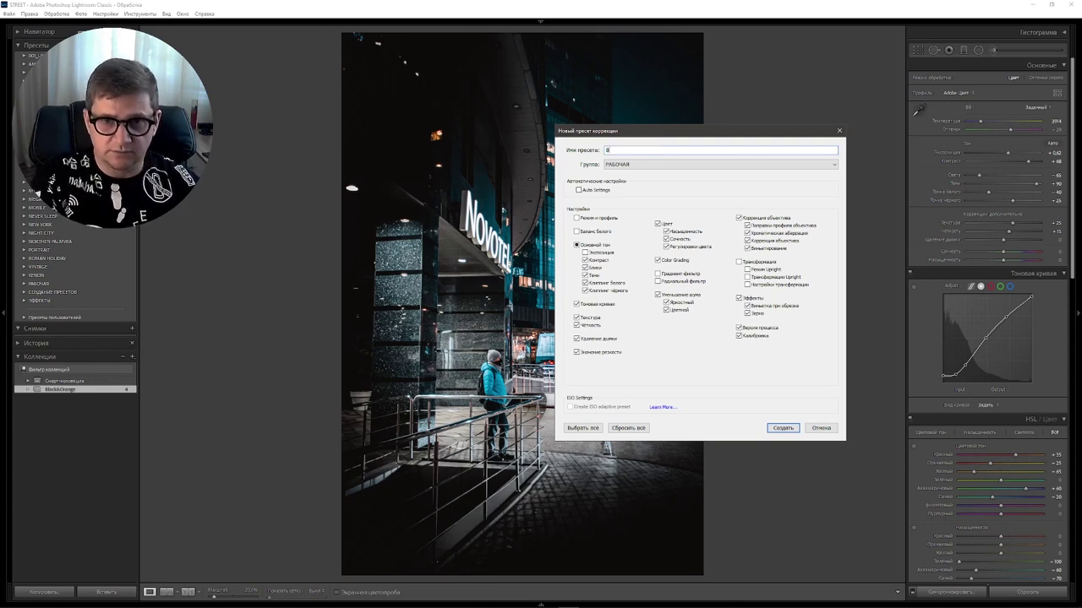
pyautogui.write('loc')
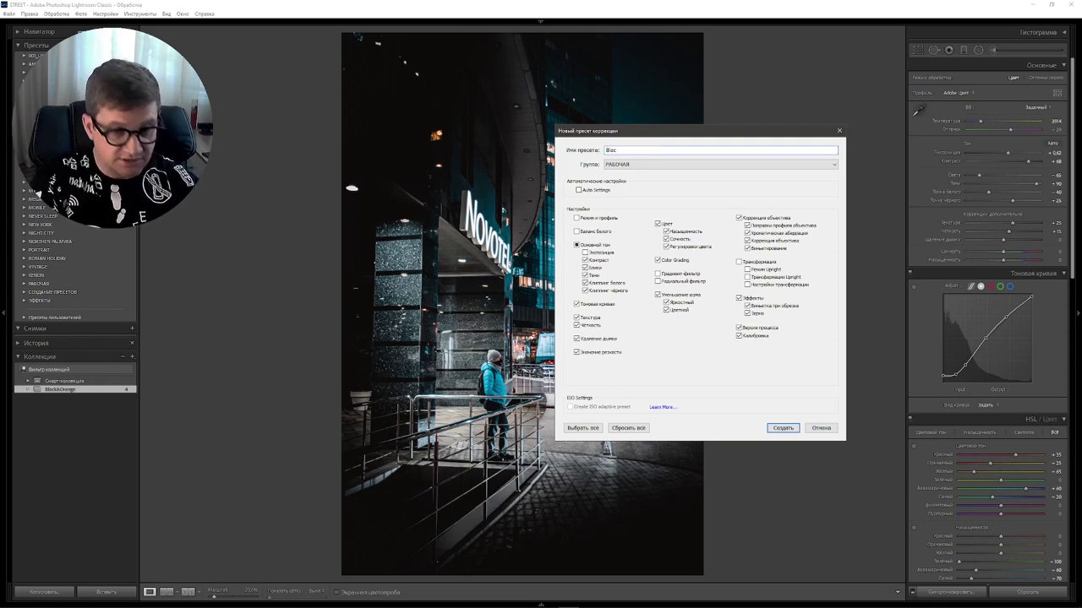
pyautogui.write('k')
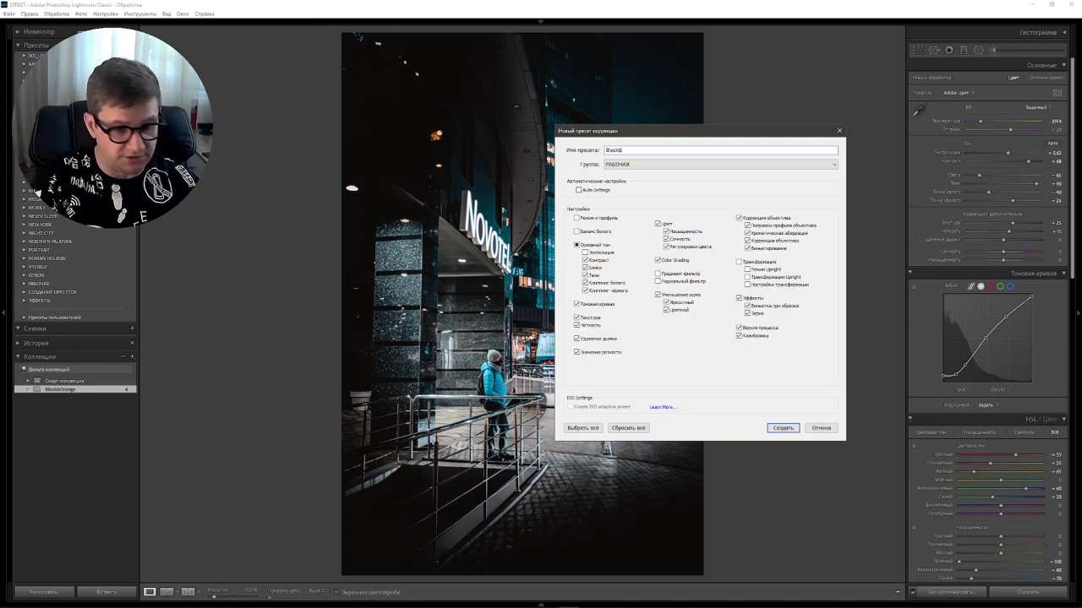
pyautogui.write('&Orange')
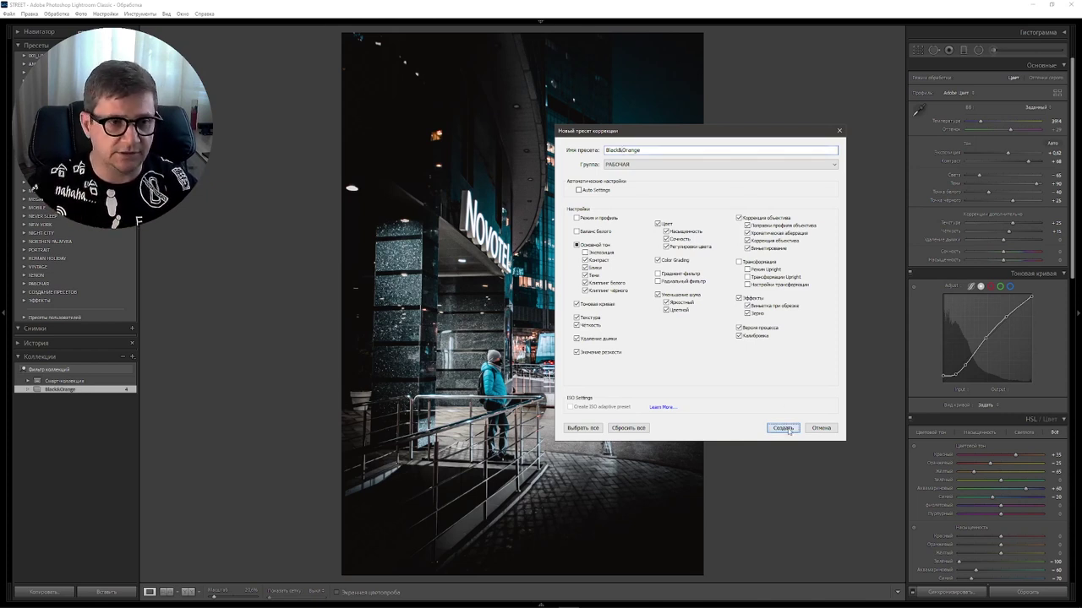
pyautogui.click(783, 428)
pyautogui.click(549, 605)
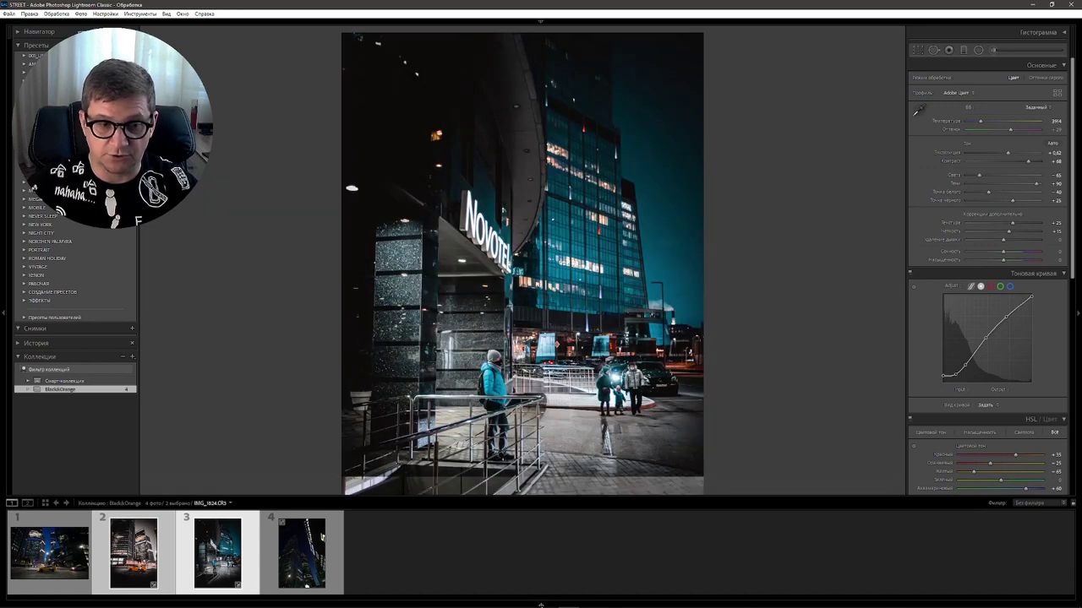
# Apply Black&Orange to the skyscraper photo, then set Exposure +1.38 and Temperature about 4024
pyautogui.click(304, 558)
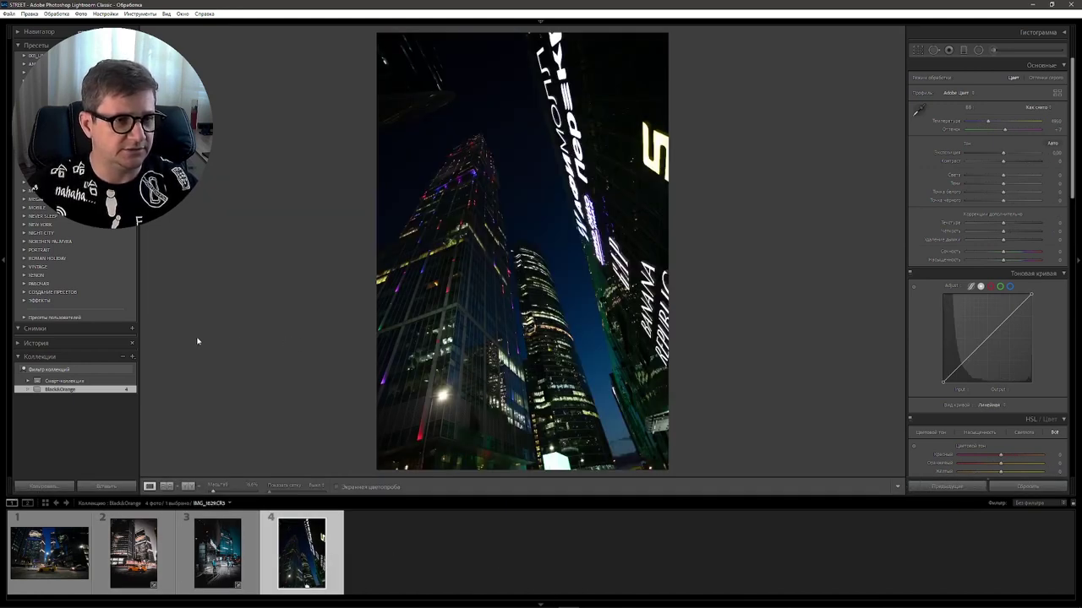
pyautogui.click(76, 283)
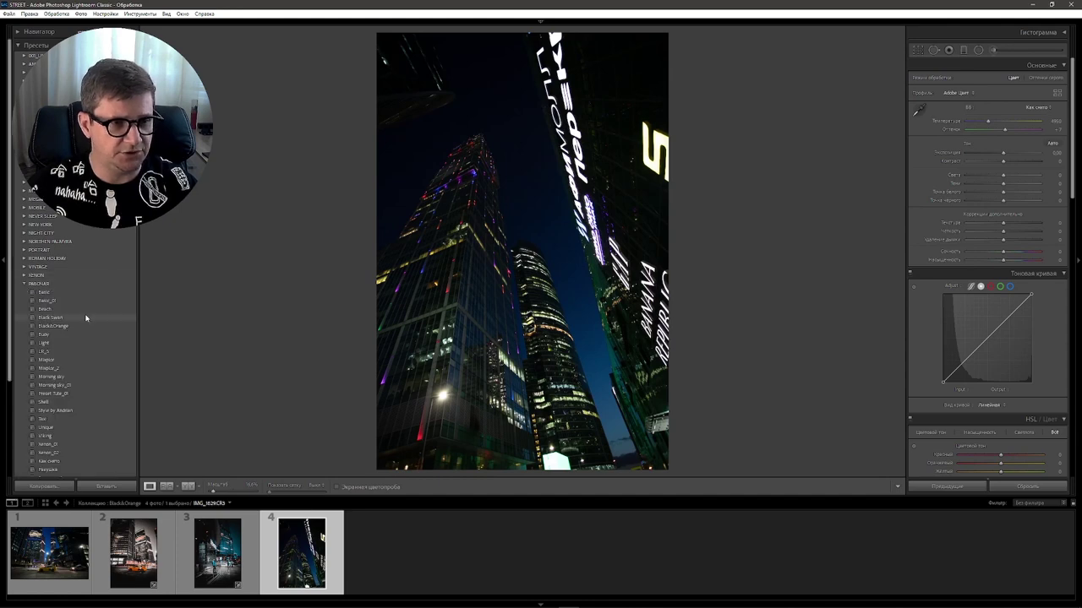
pyautogui.click(77, 326)
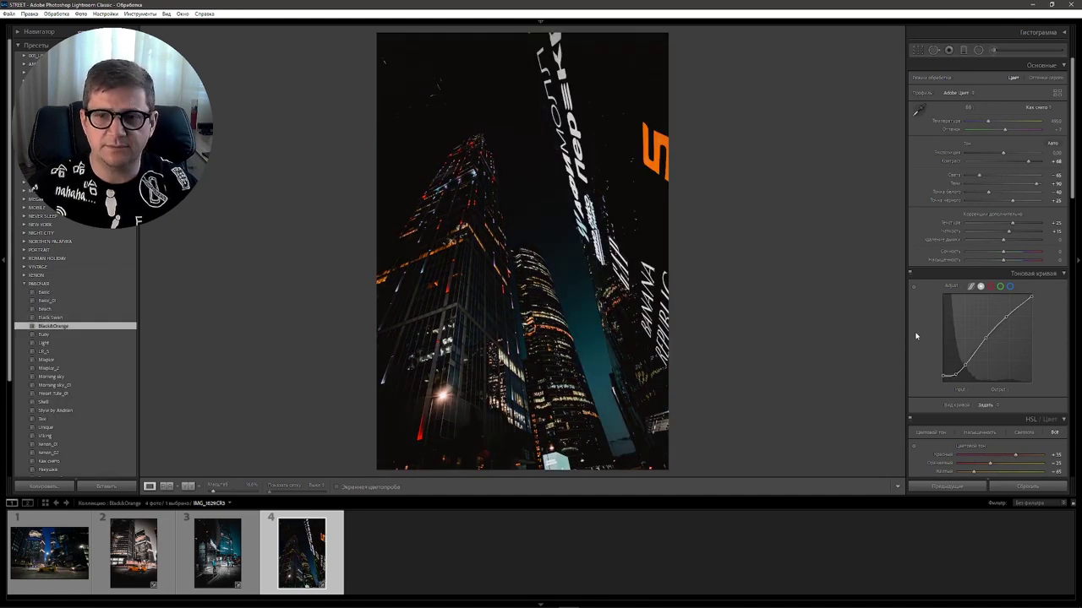
pyautogui.press('F6')
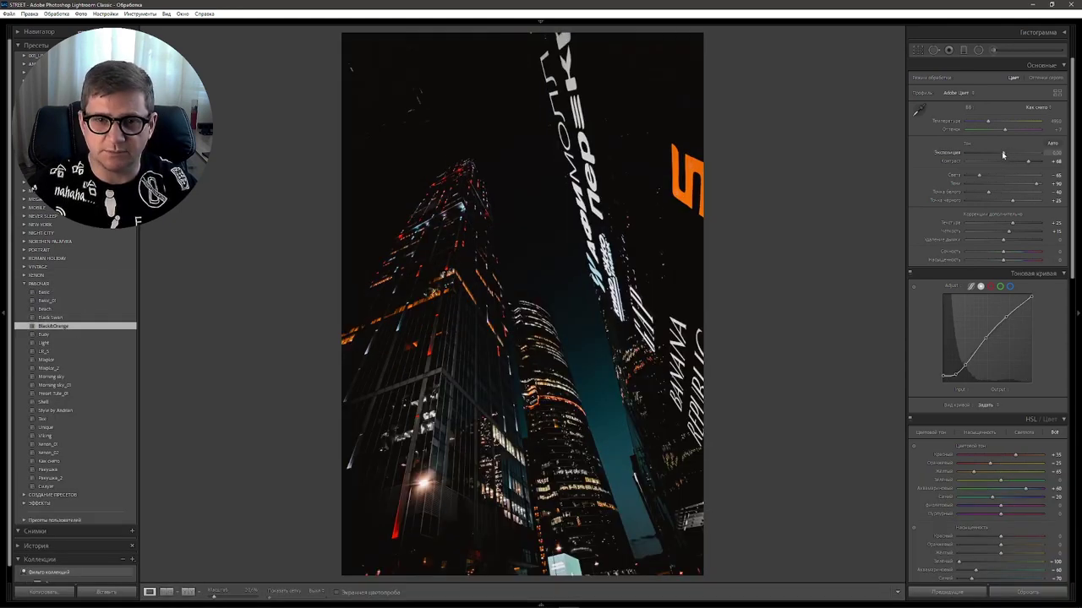
pyautogui.moveTo(1003, 153); pyautogui.dragTo(1012, 152)
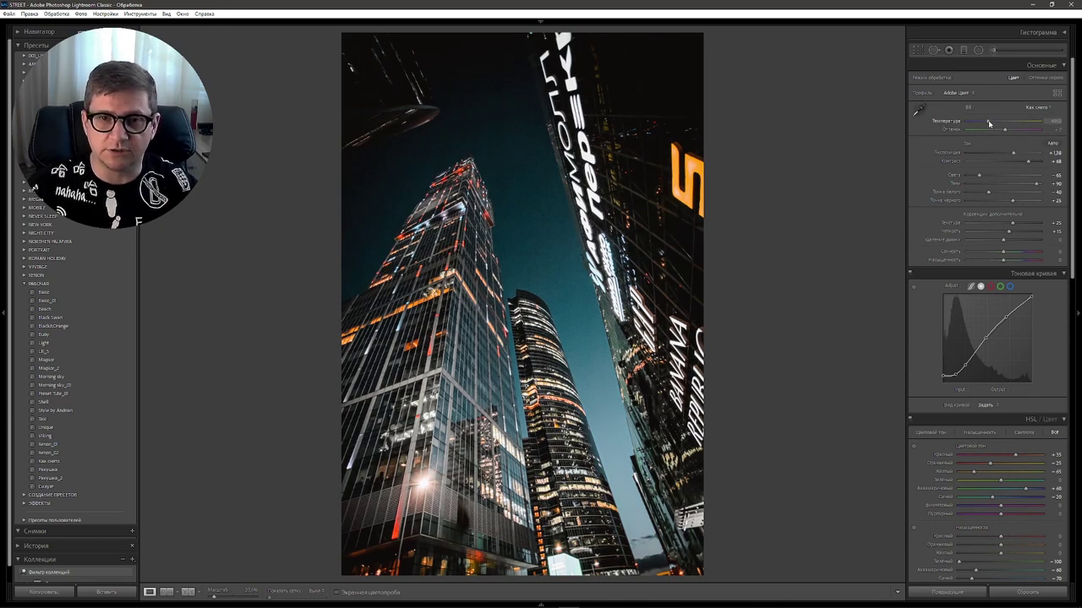
pyautogui.moveTo(989, 123); pyautogui.dragTo(984, 123)
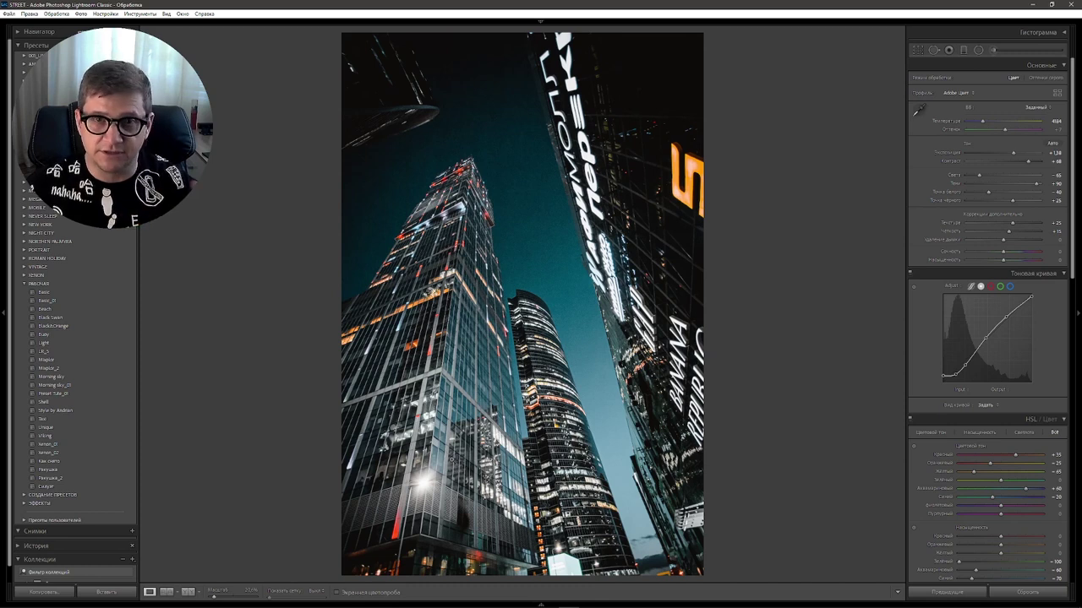
# Darken the skyscraper photo's sky with a top-to-middle graduated filter, then compare before/after
pyautogui.click(964, 50)
pyautogui.moveTo(507, 562)
pyautogui.mouseDown()
pyautogui.moveTo(575, 306)
pyautogui.moveTo(664, 291)
pyautogui.mouseUp()
pyautogui.moveTo(1001, 112); pyautogui.dragTo(993, 113)
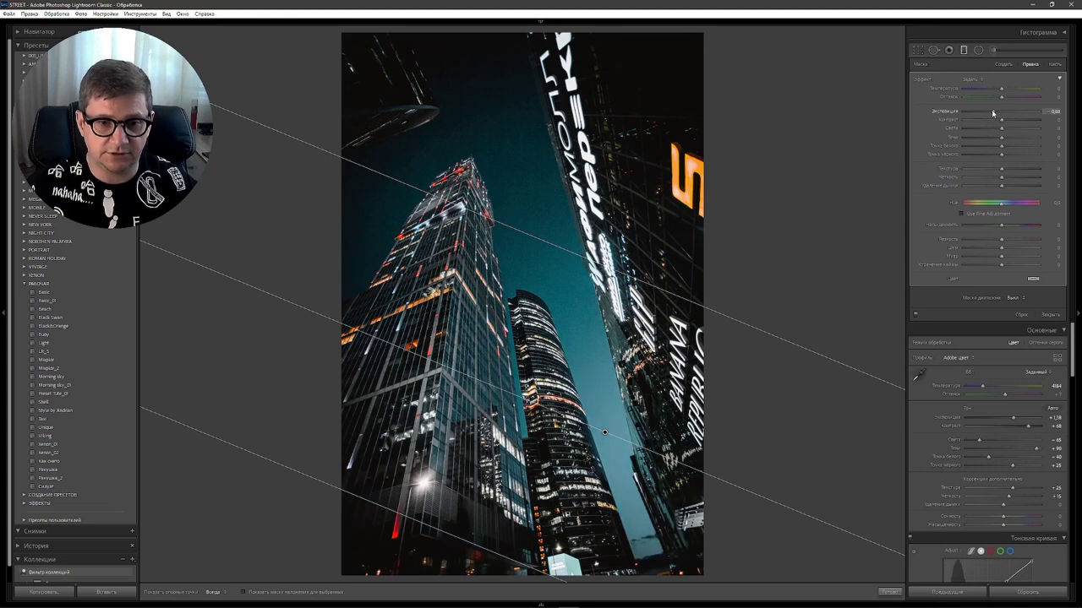
pyautogui.click(768, 203)
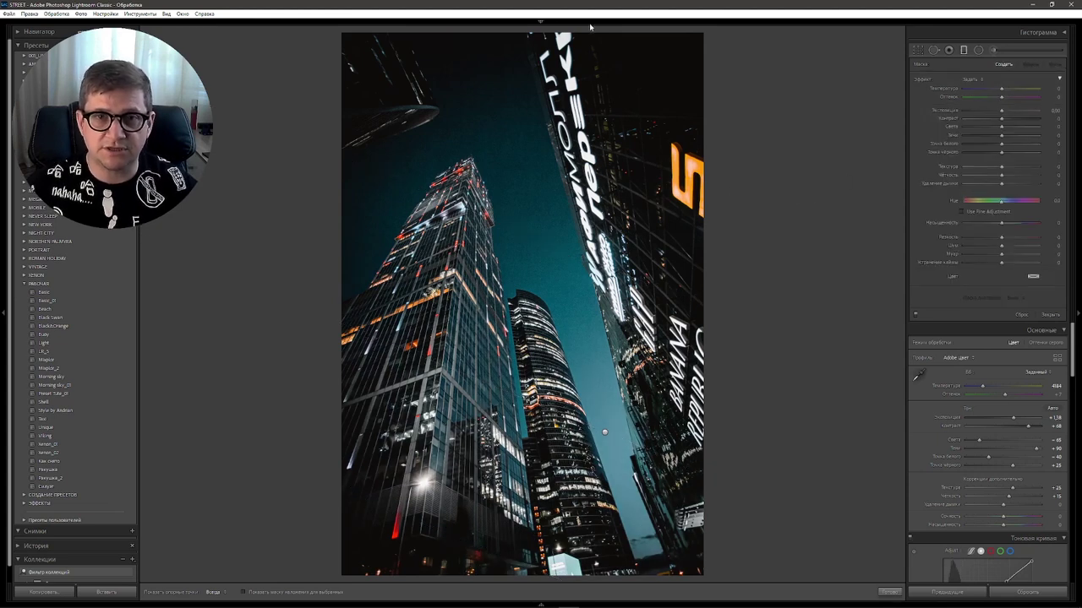
pyautogui.moveTo(590, 31); pyautogui.dragTo(538, 277)
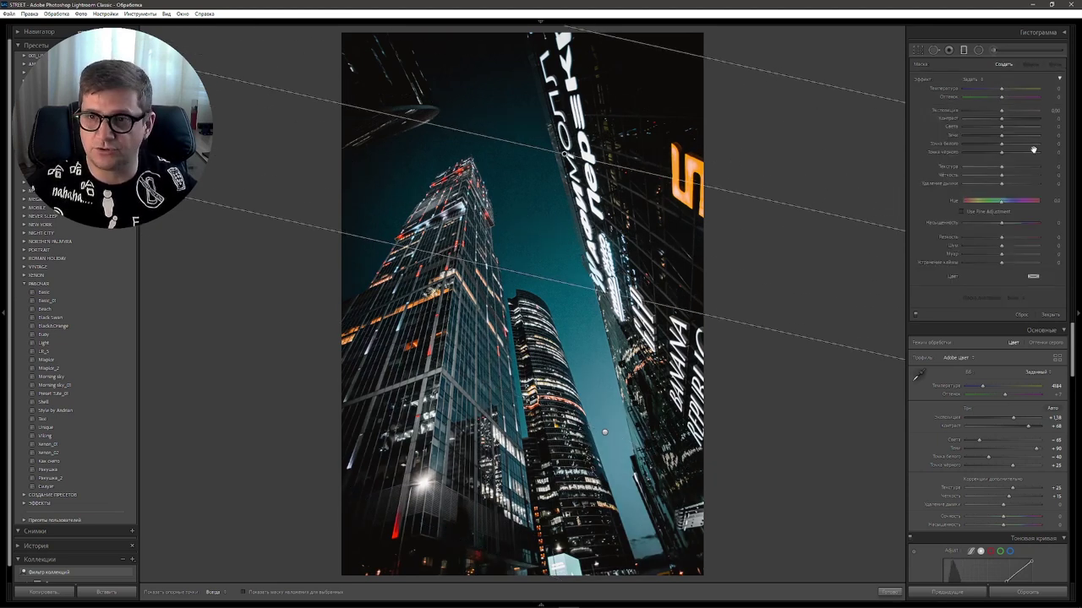
pyautogui.moveTo(1002, 111); pyautogui.dragTo(1014, 113)
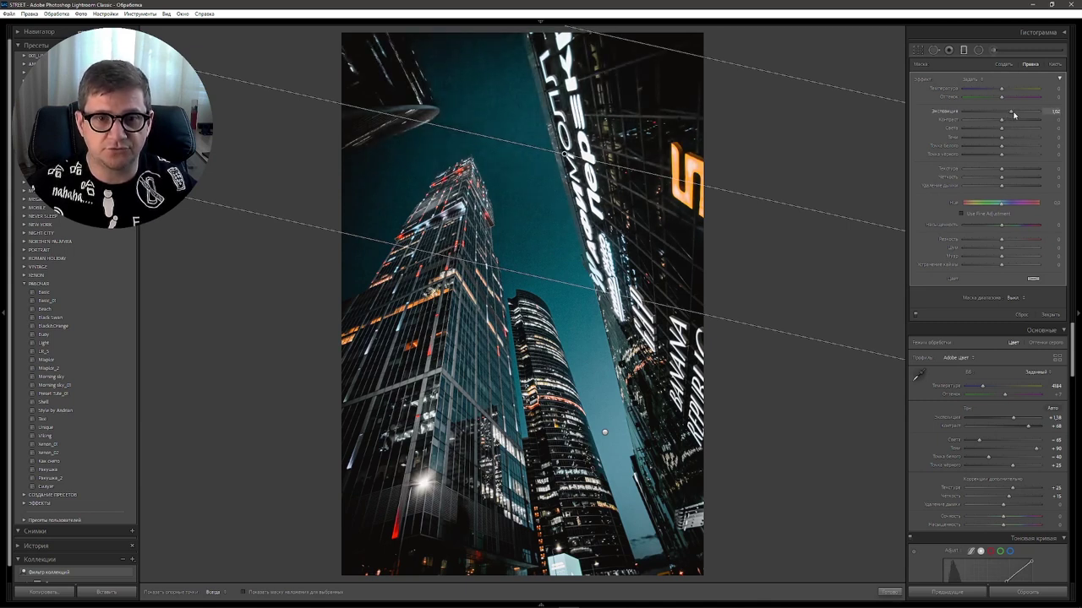
pyautogui.click(777, 400)
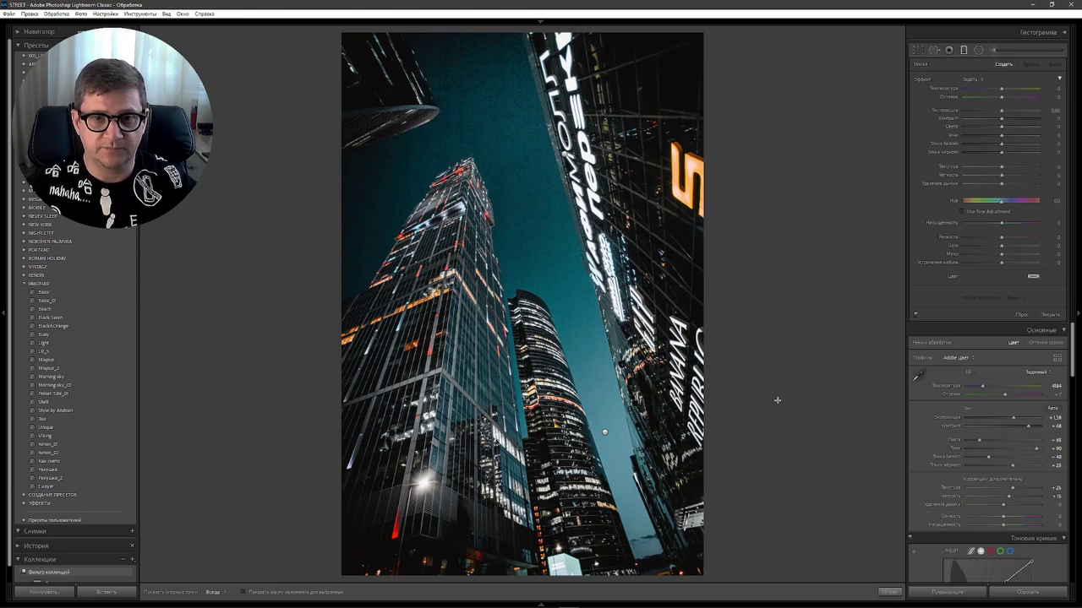
pyautogui.press('m')
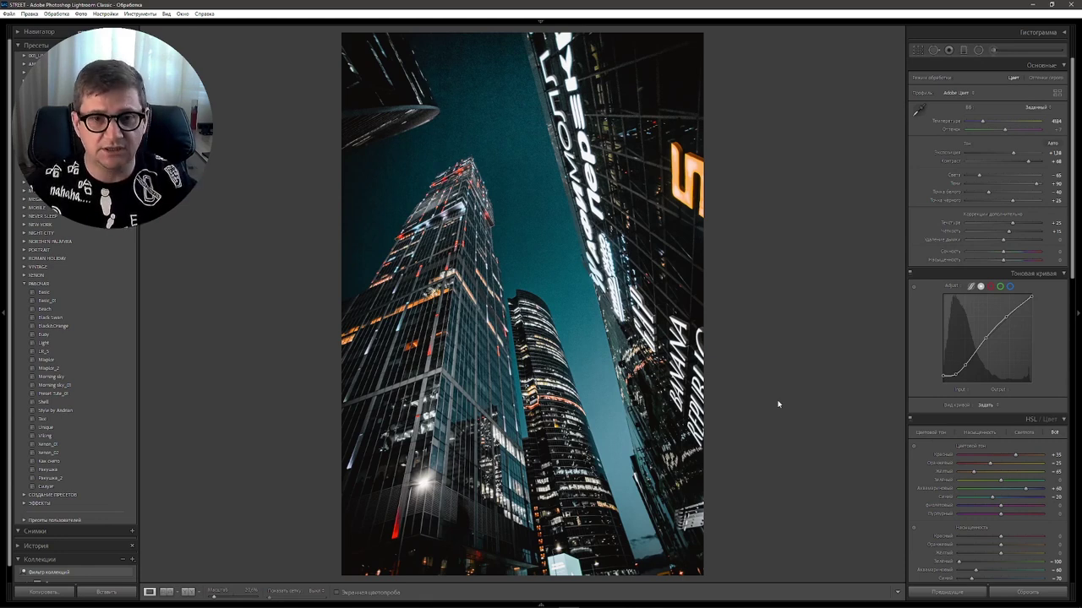
pyautogui.press('\\')
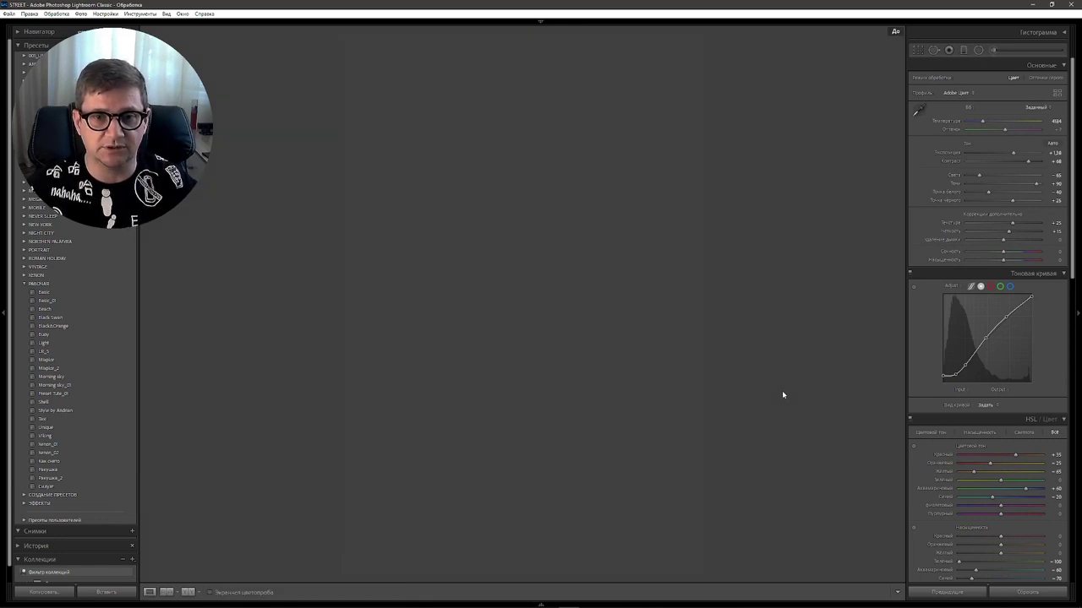
pyautogui.press('\\')
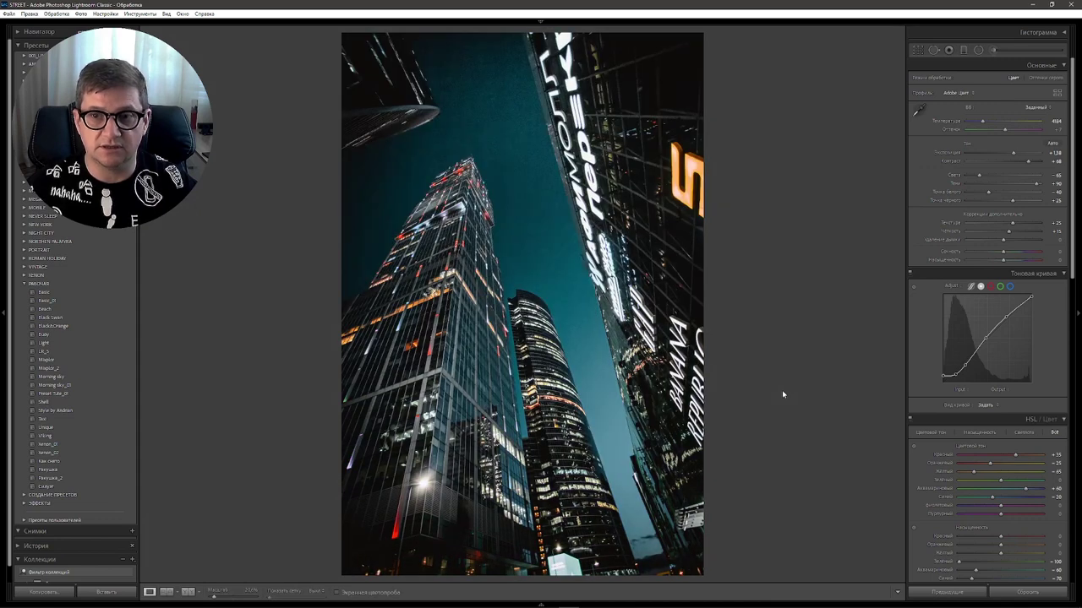
# Apply Black&Orange to the taxi street photo, with Exposure +1.44 and Temperature about 3667
pyautogui.click(66, 559)
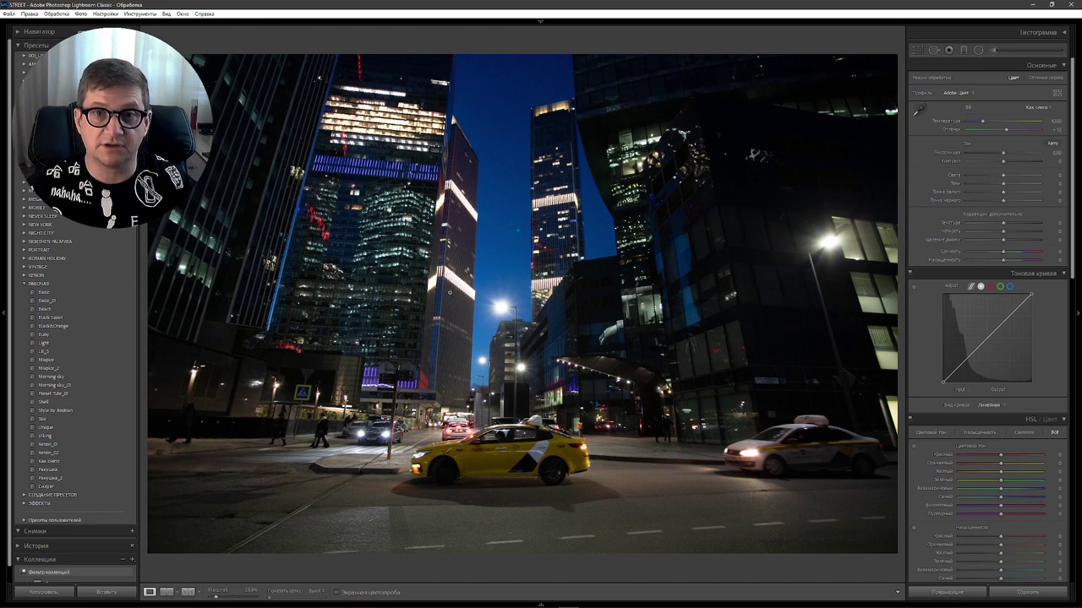
pyautogui.click(59, 327)
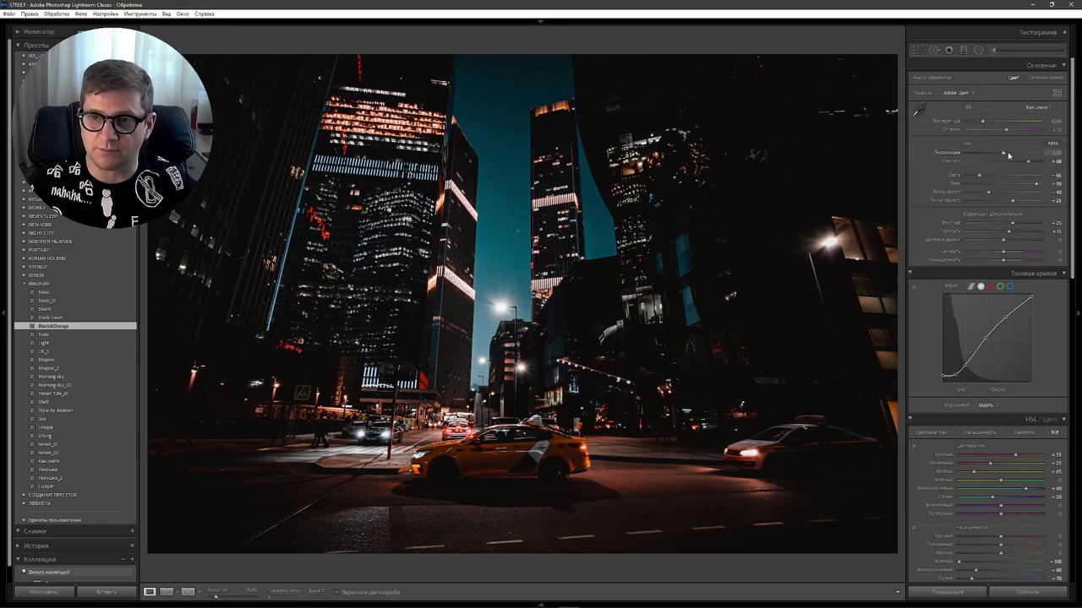
pyautogui.moveTo(1003, 153); pyautogui.dragTo(1015, 154)
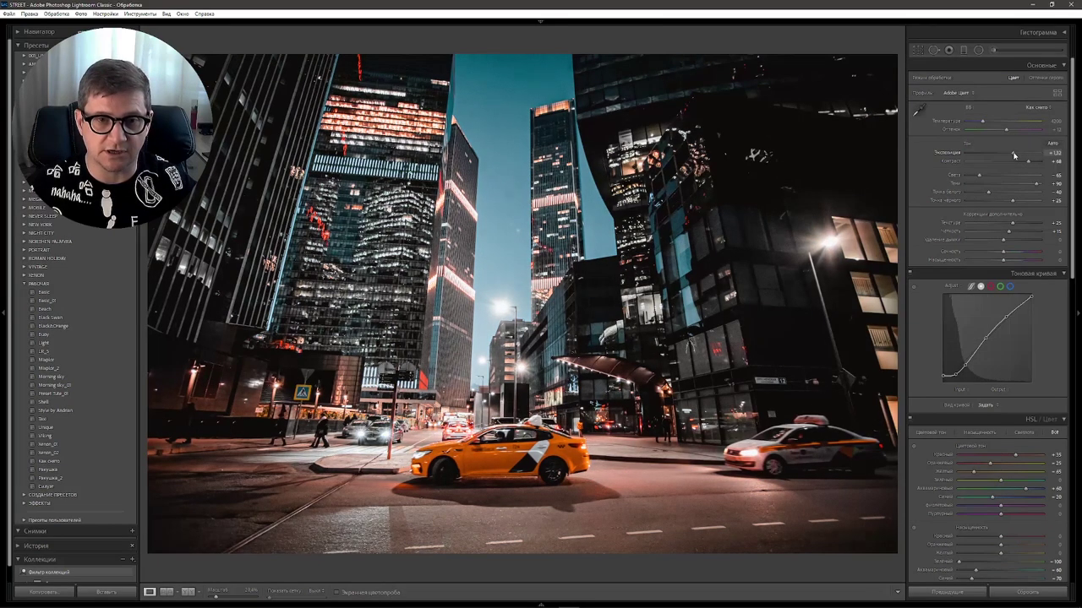
pyautogui.moveTo(982, 121); pyautogui.dragTo(978, 122)
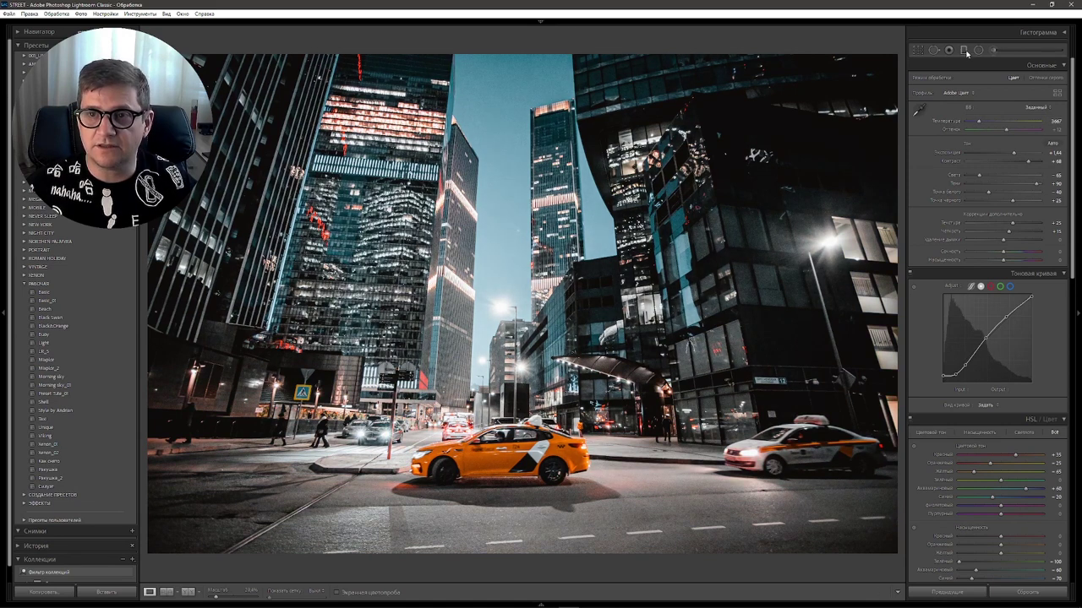
# Darken the taxi photo's bottom with a -1.28 exposure gradient and lower blue saturation to -82
pyautogui.press('m')
pyautogui.moveTo(584, 551); pyautogui.dragTo(580, 409)
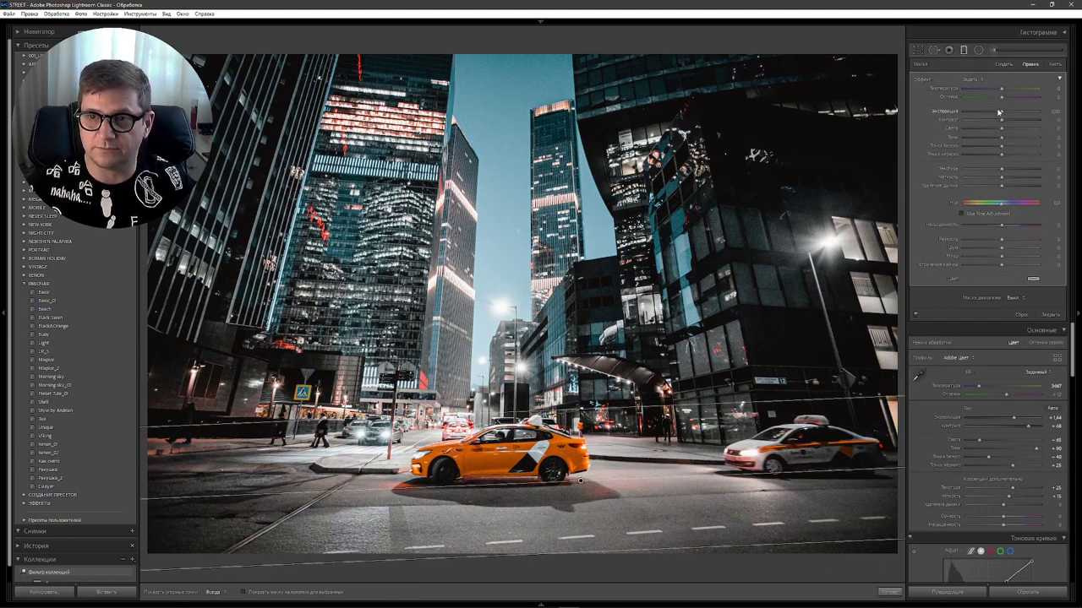
pyautogui.moveTo(1001, 112); pyautogui.dragTo(991, 111)
pyautogui.press('m')
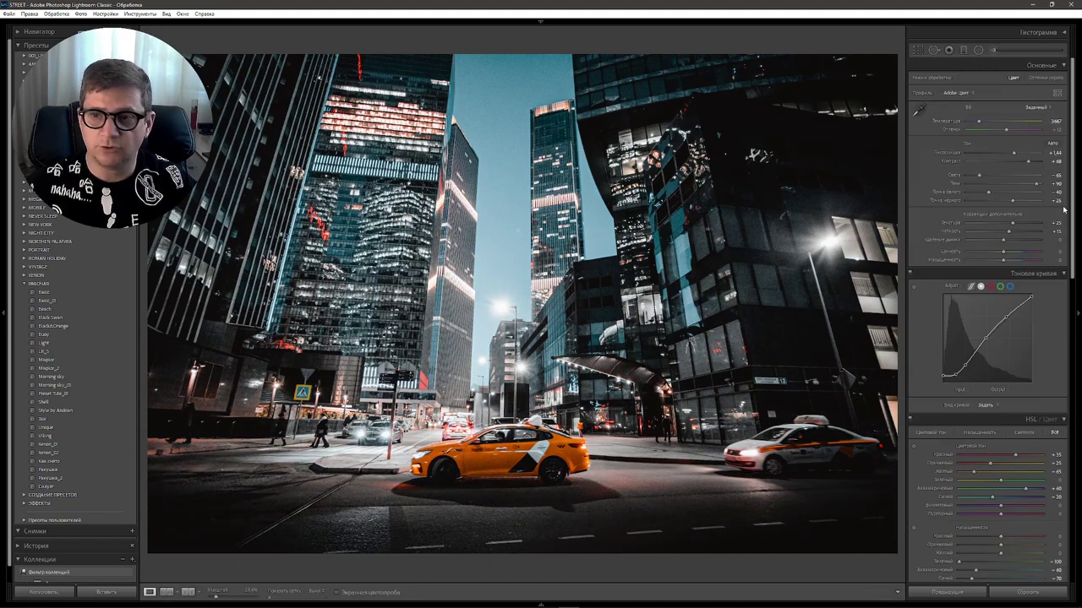
pyautogui.moveTo(1073, 202); pyautogui.dragTo(1073, 344)
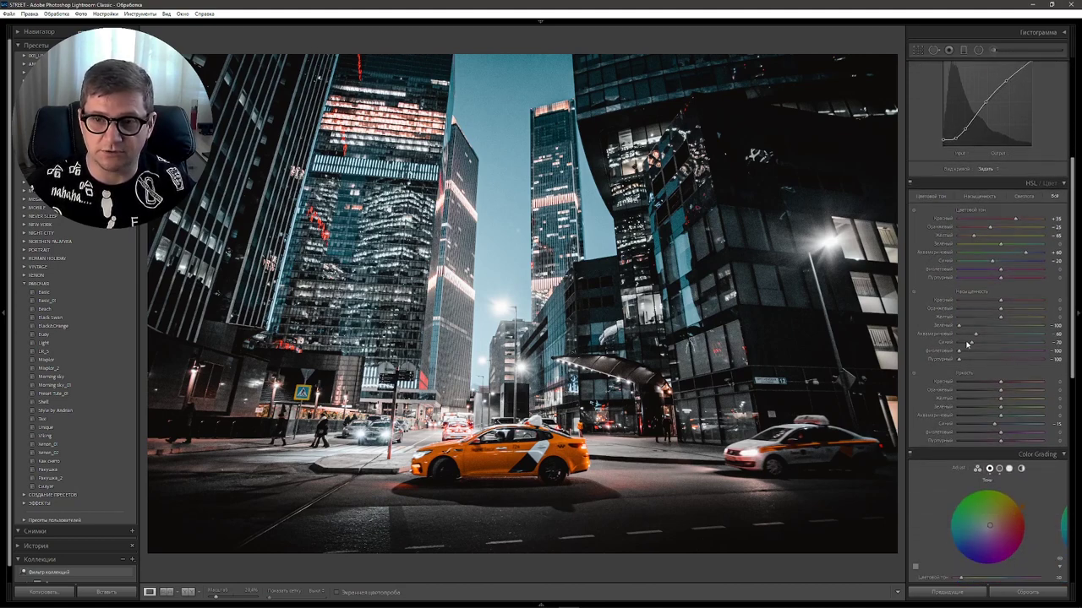
pyautogui.moveTo(971, 345); pyautogui.dragTo(966, 346)
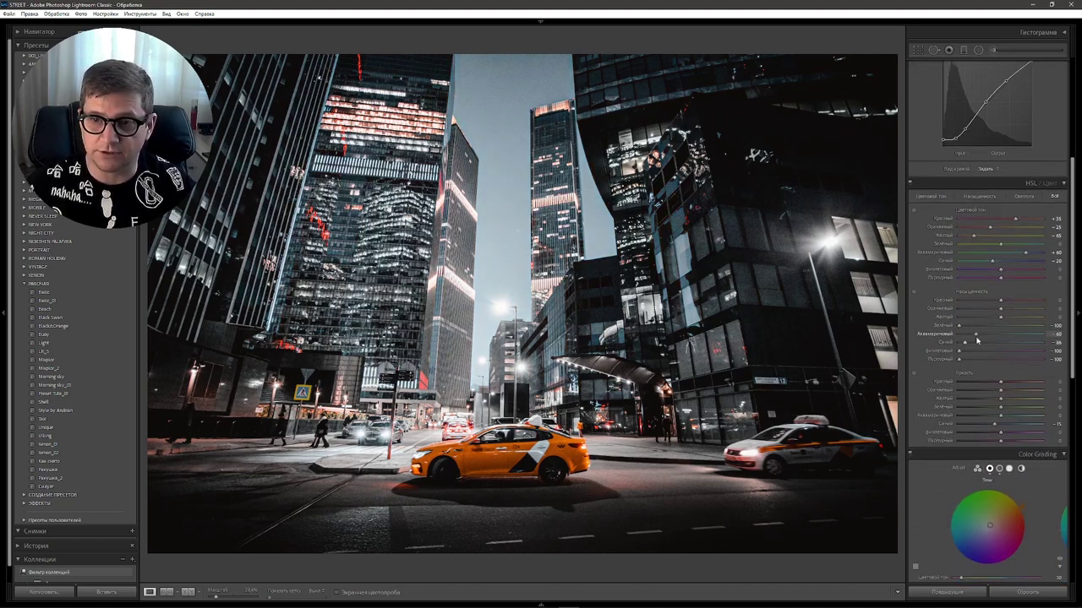